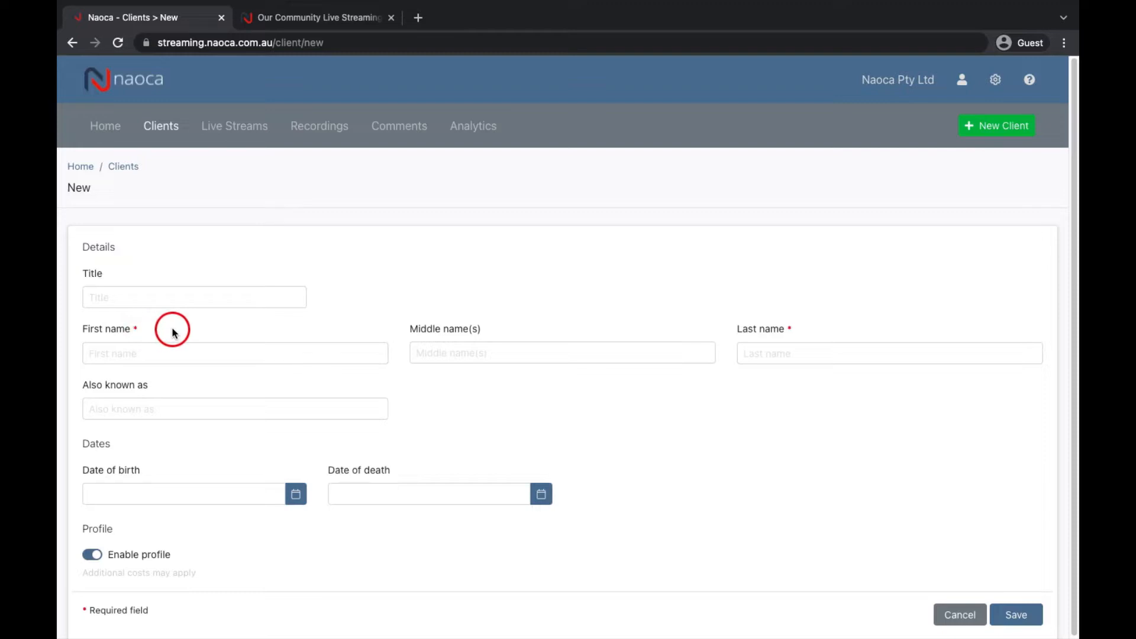
Step: Enter first name Test and last name Client, leaving Enable profile switched on
click(167, 351)
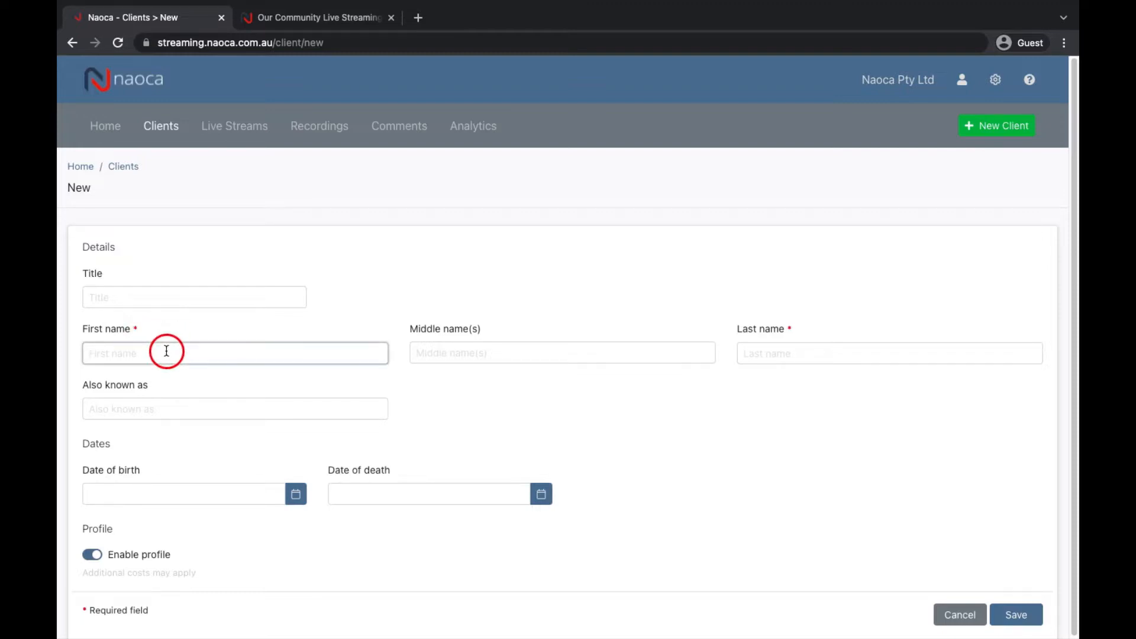
text(Test)
key(Tab)
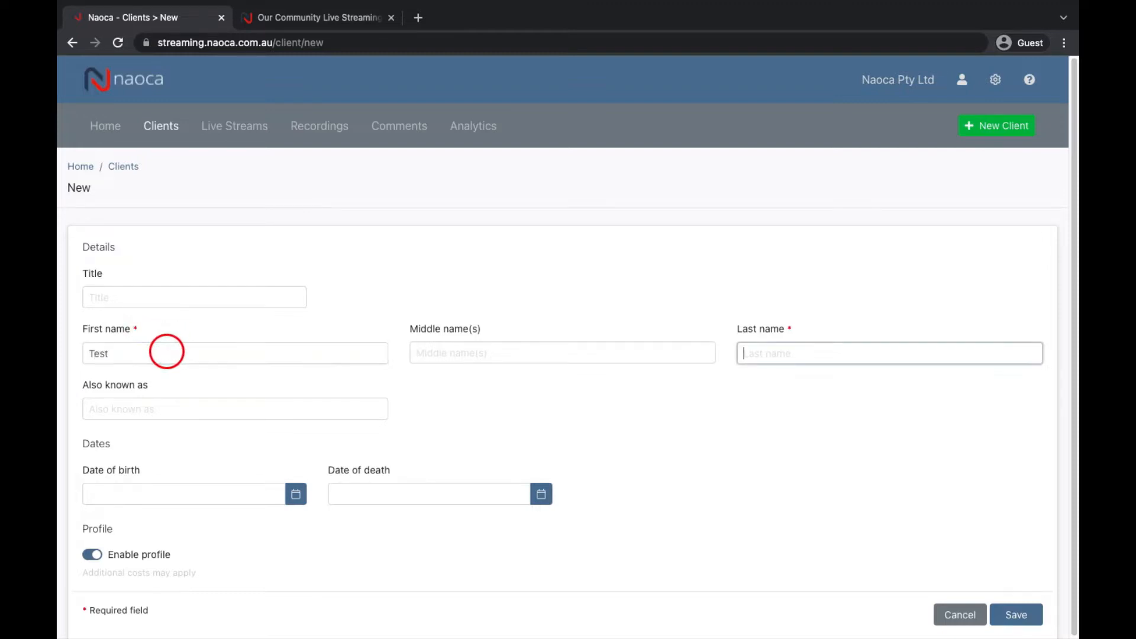
text(Client)
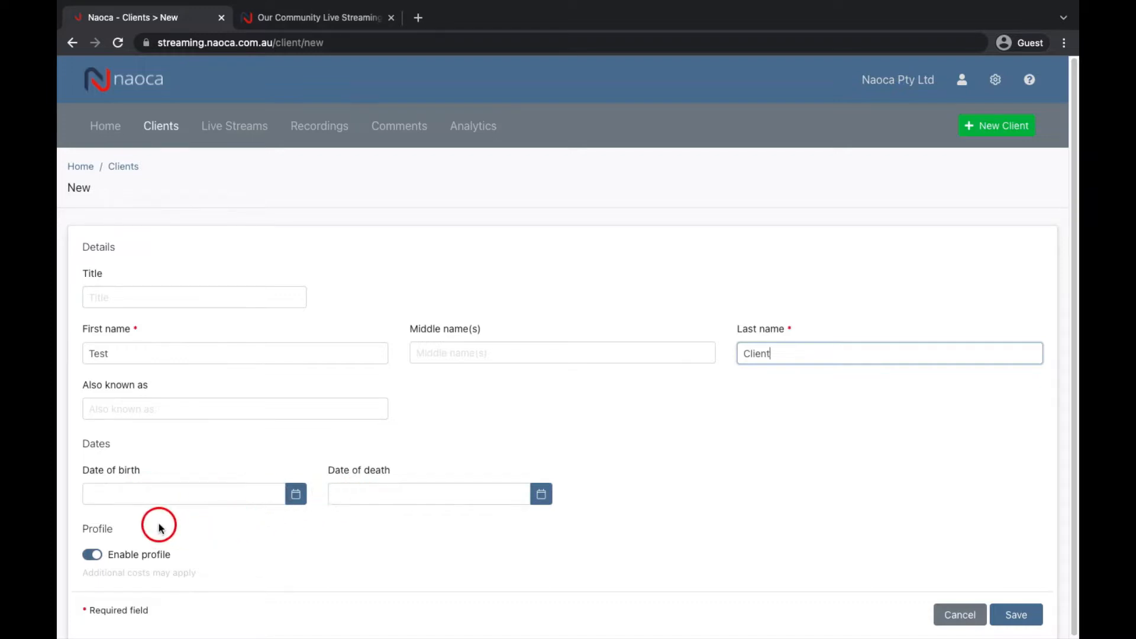
click(92, 555)
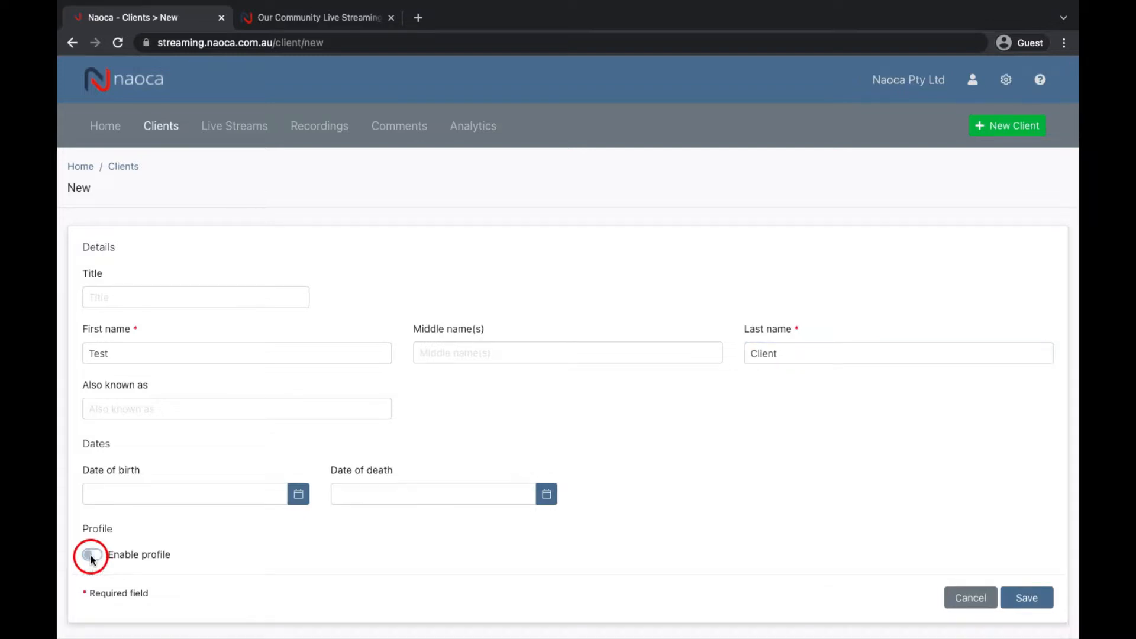
click(92, 556)
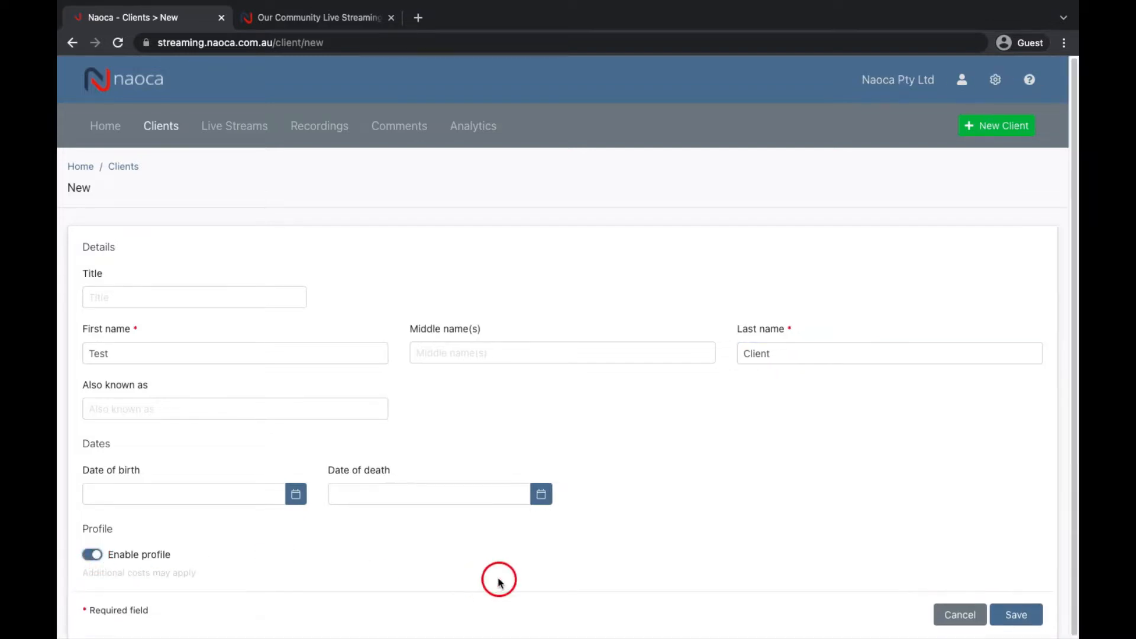
Step: Create the Test Client record and save its event privacy as Public instead of Private
click(1018, 616)
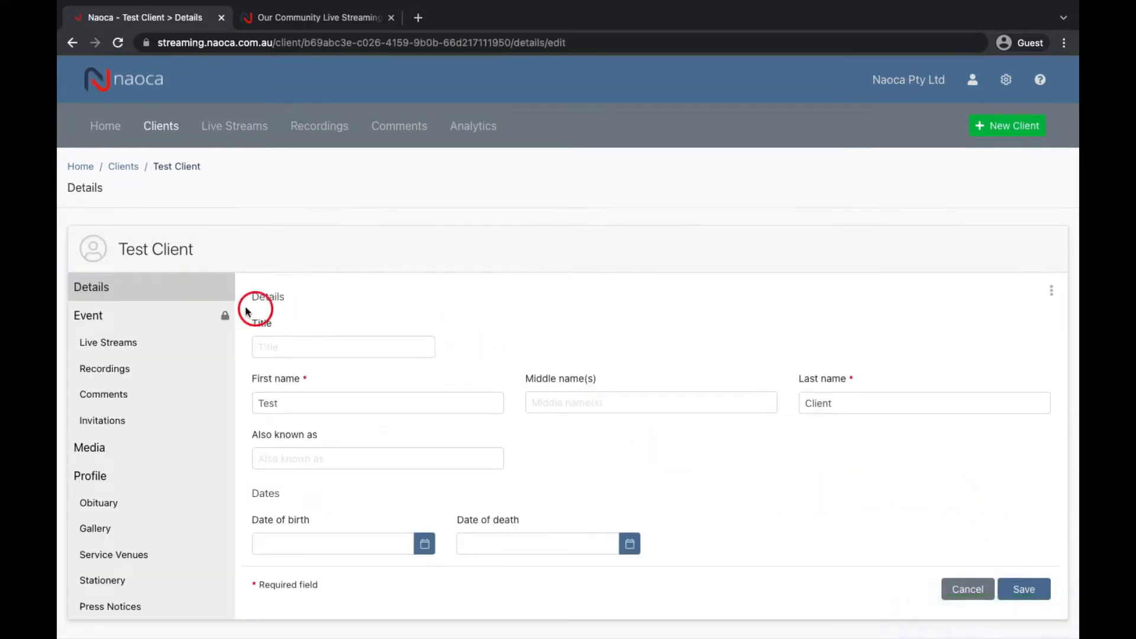
click(166, 323)
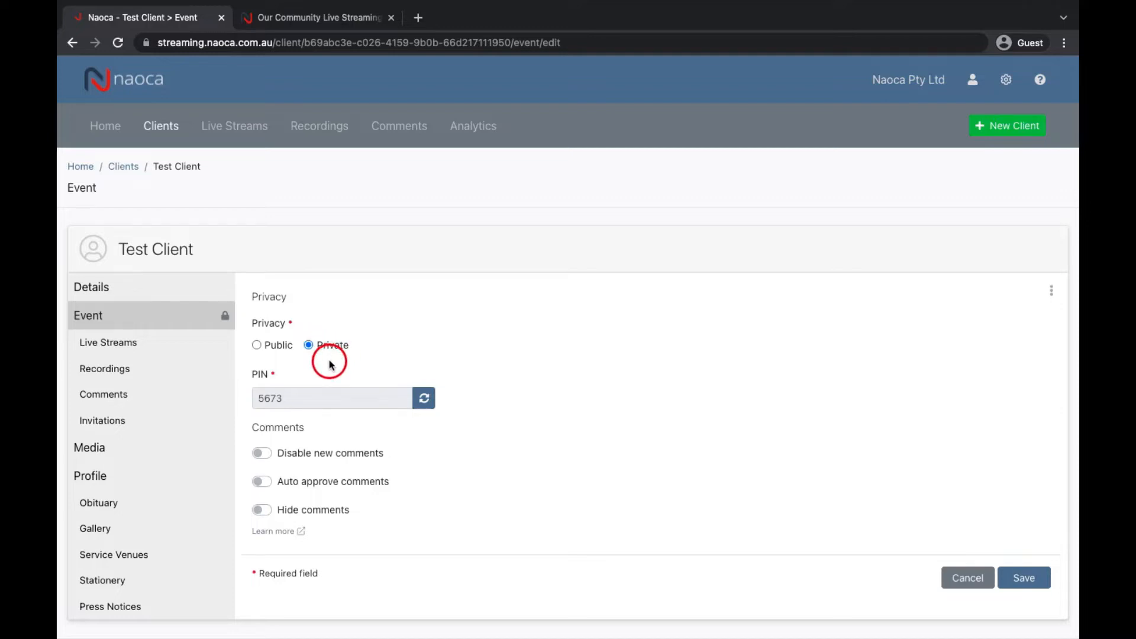
double_click(266, 399)
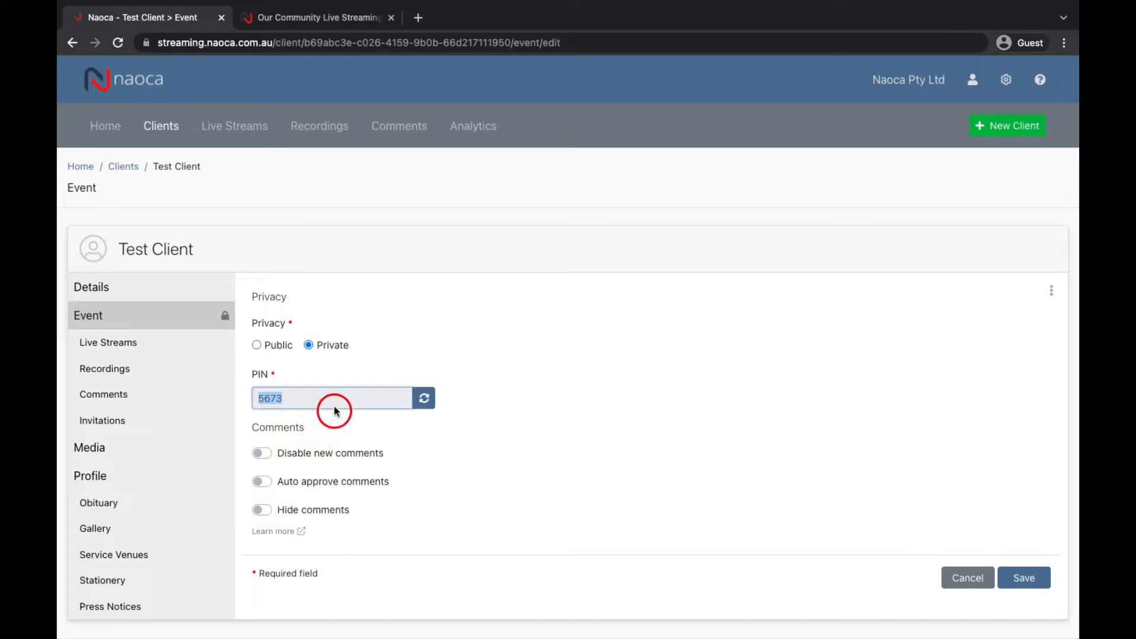
click(256, 345)
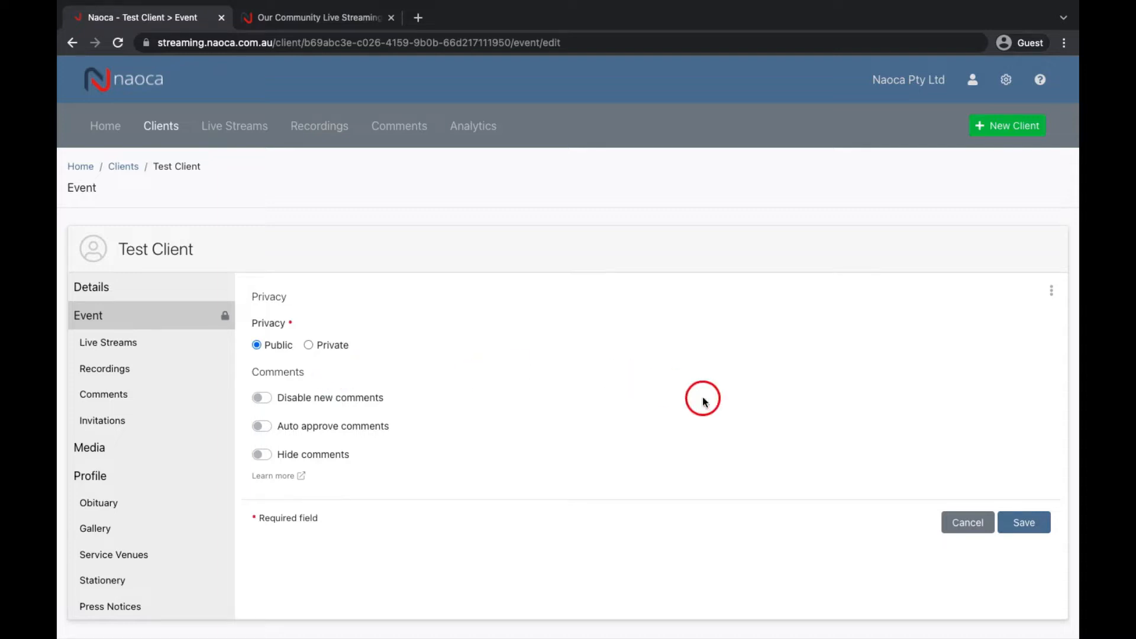
click(1022, 525)
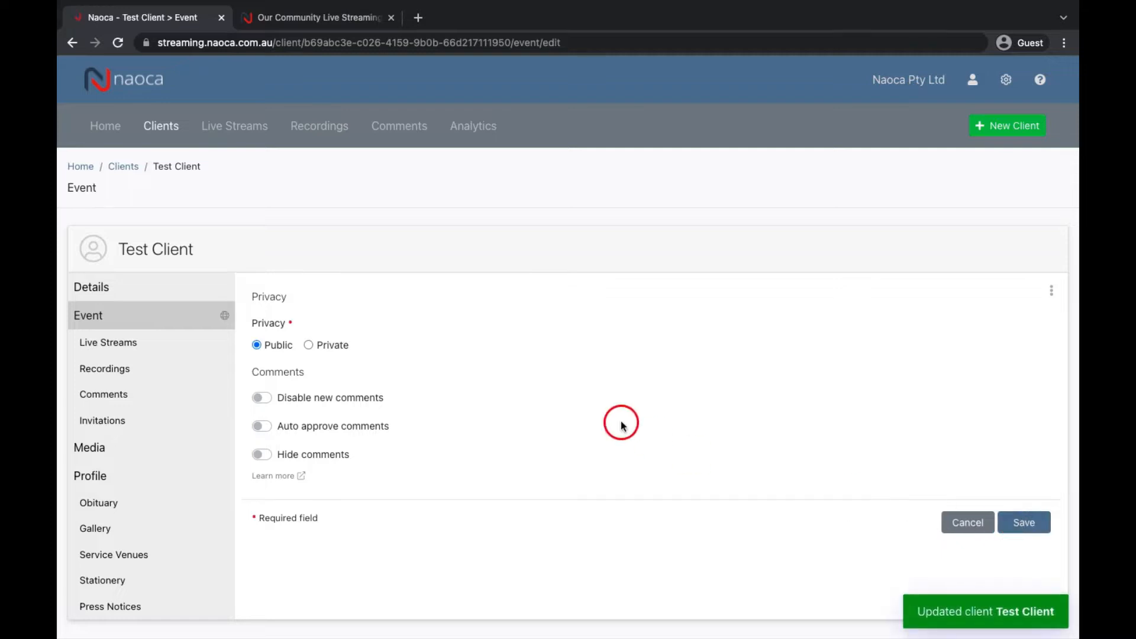
Step: Start a new live stream titled 'test stream' on Professional Streaming Company
click(109, 344)
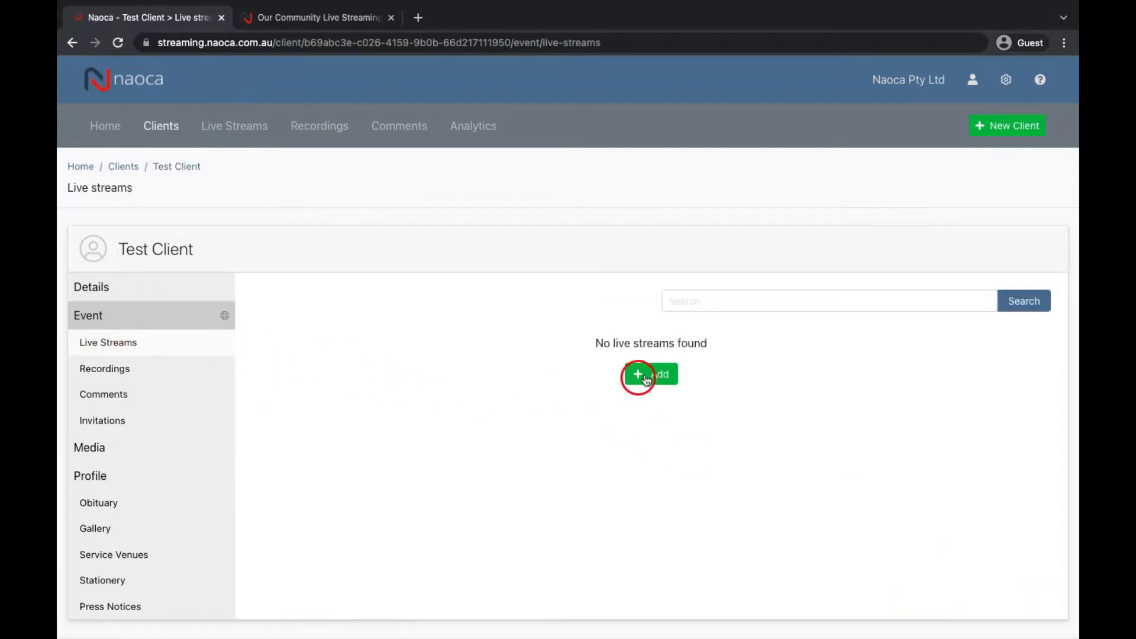
click(647, 378)
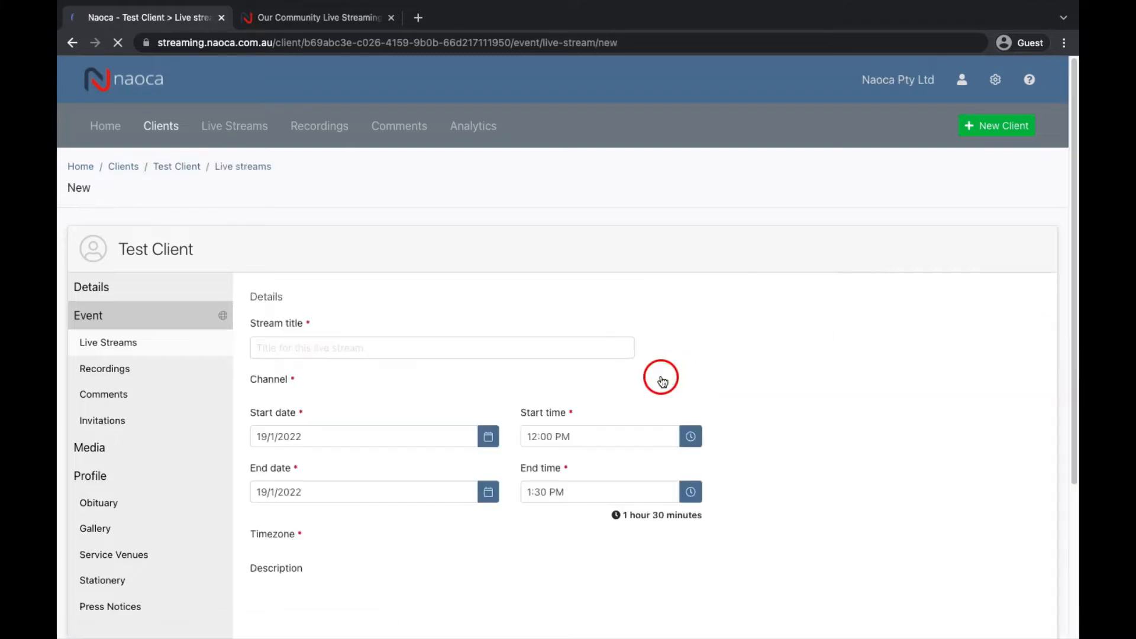
click(411, 345)
text(test)
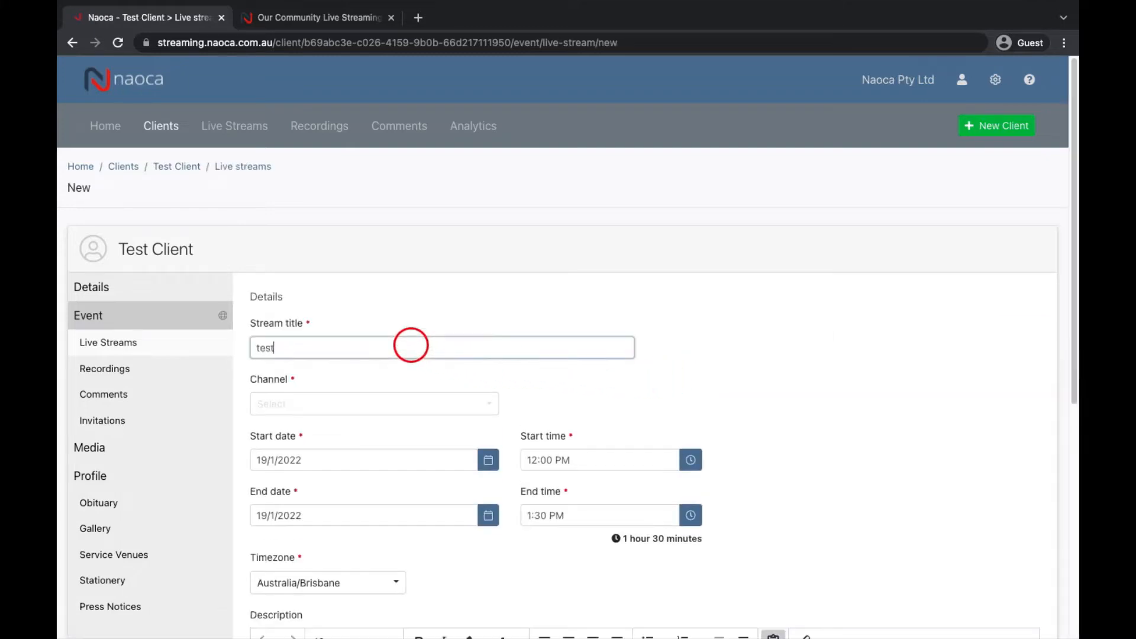
text( stream)
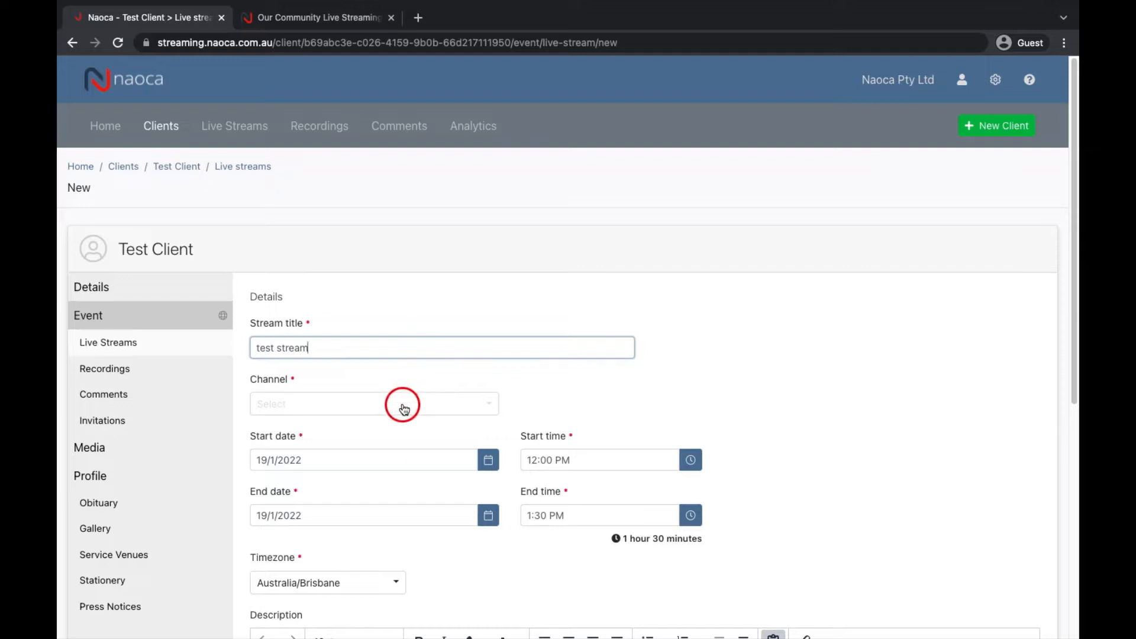
click(403, 406)
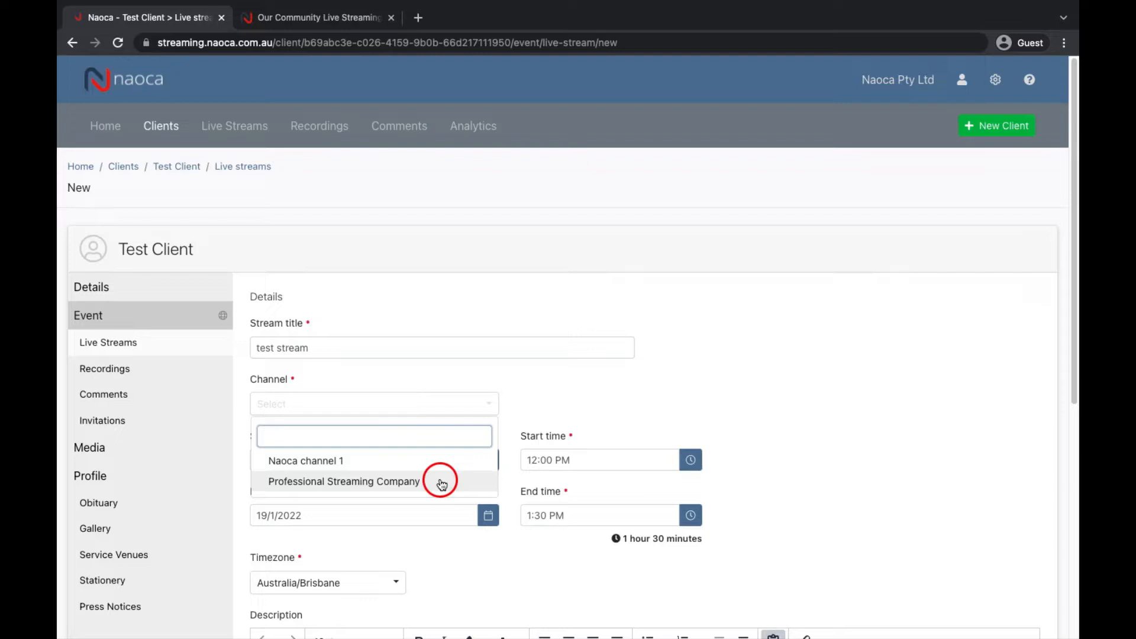
click(442, 484)
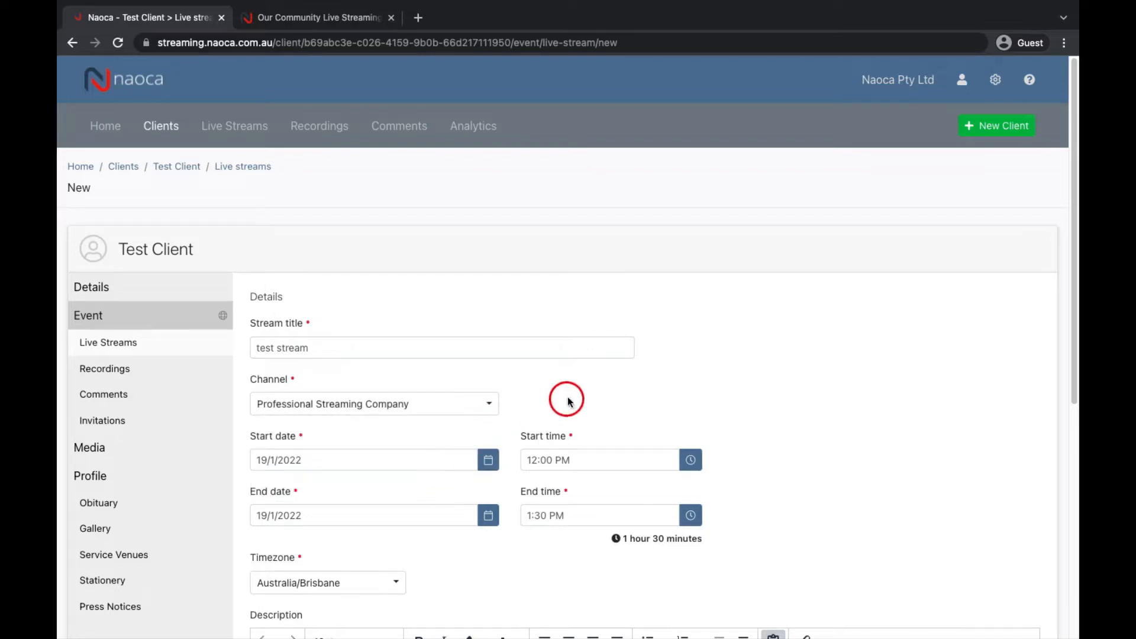
Step: Schedule the stream for 20/1/2022, 12:00–12:30 PM, and save it
scroll(594, 398, down, 3)
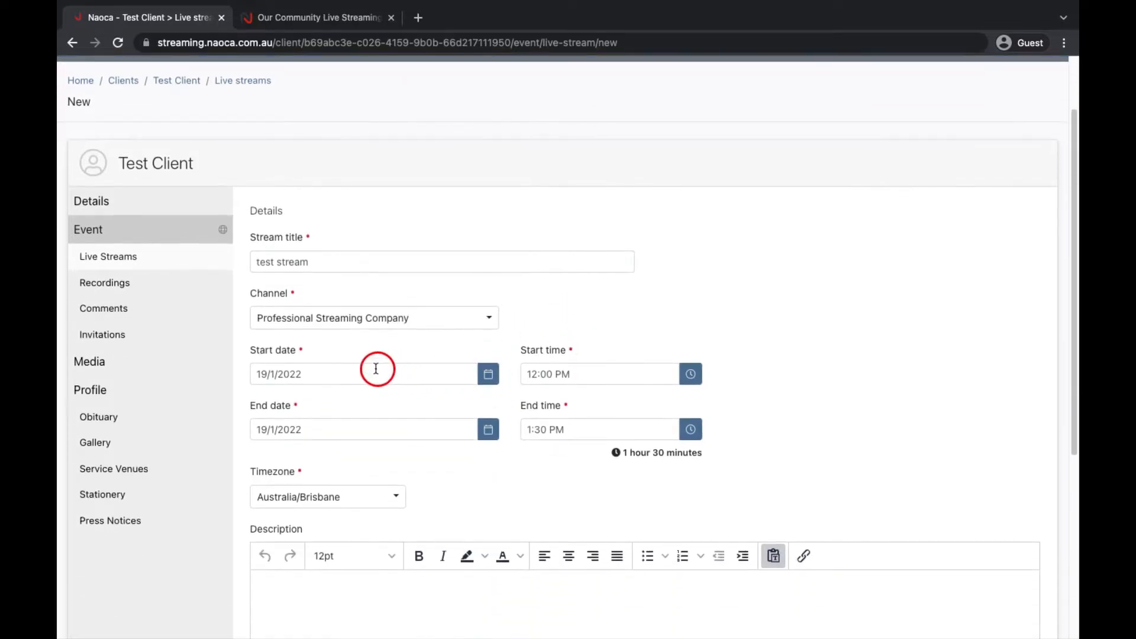
click(363, 373)
click(348, 283)
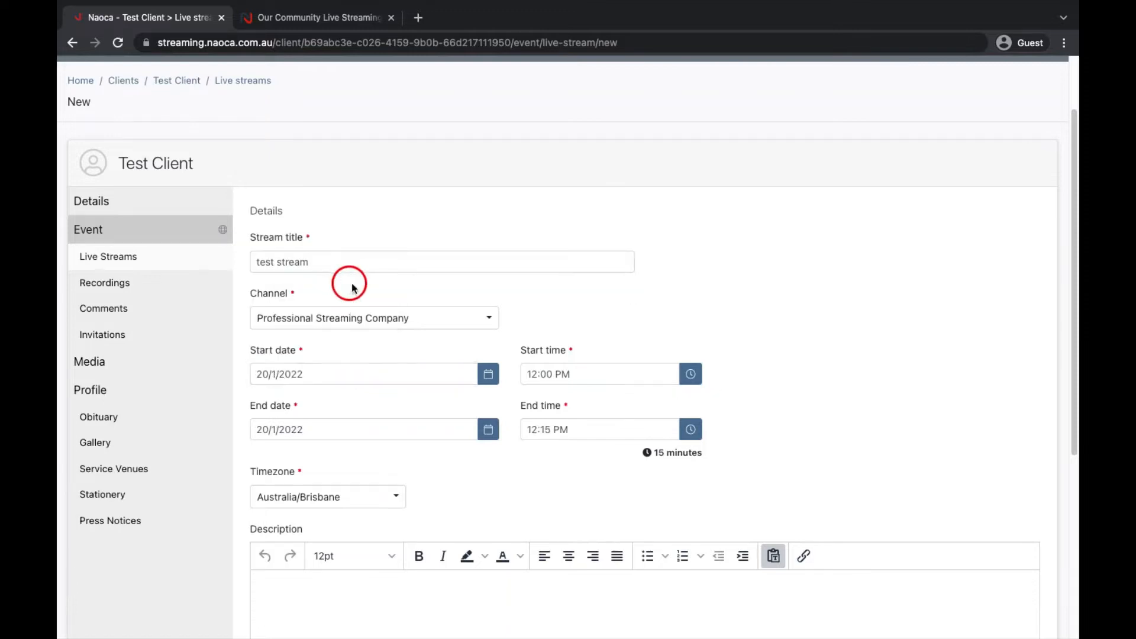
click(578, 373)
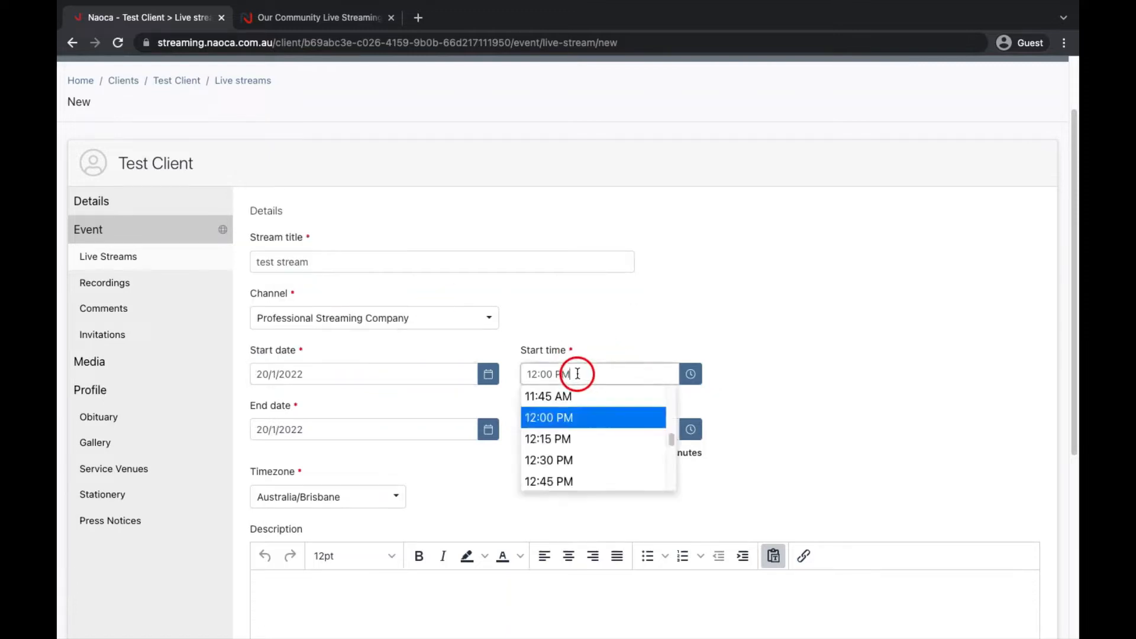
click(600, 341)
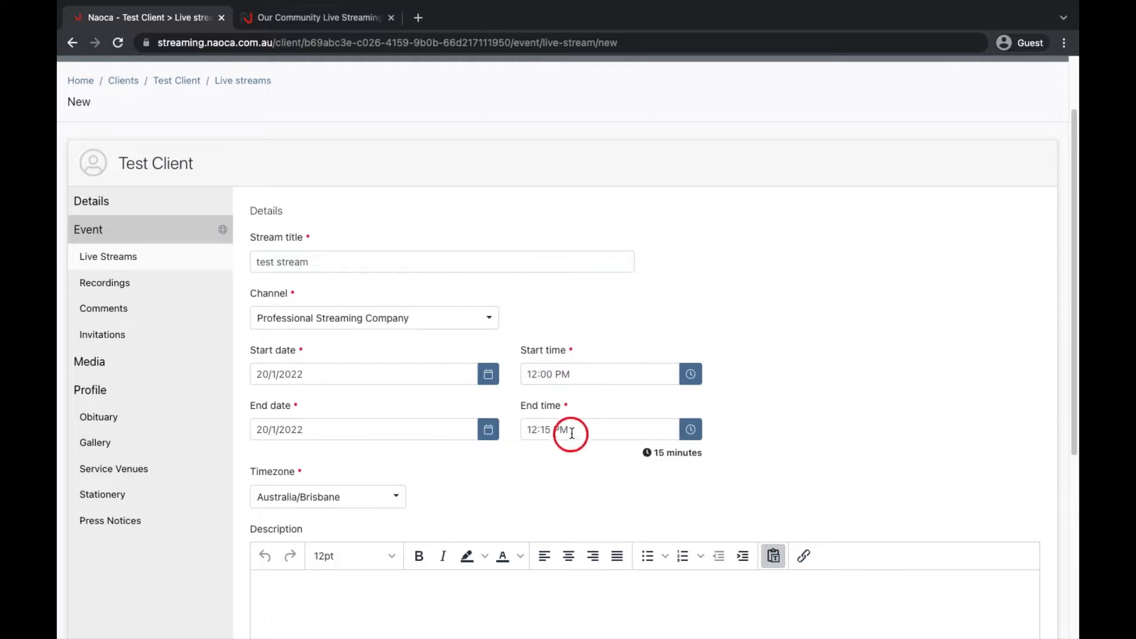
click(569, 429)
click(559, 473)
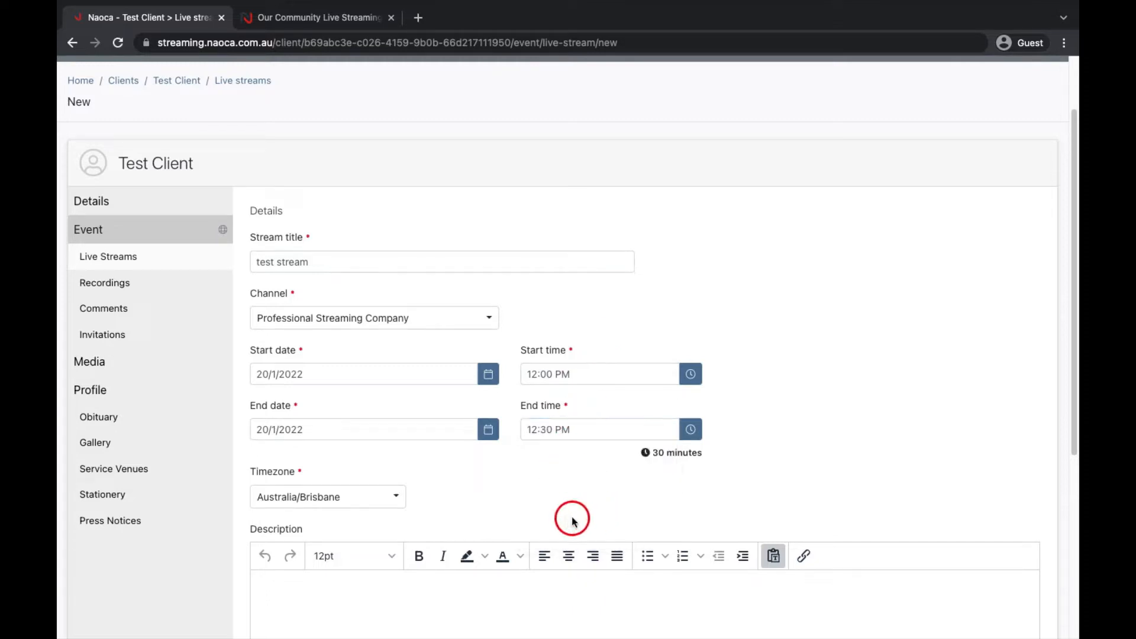
scroll(572, 521, down, 5)
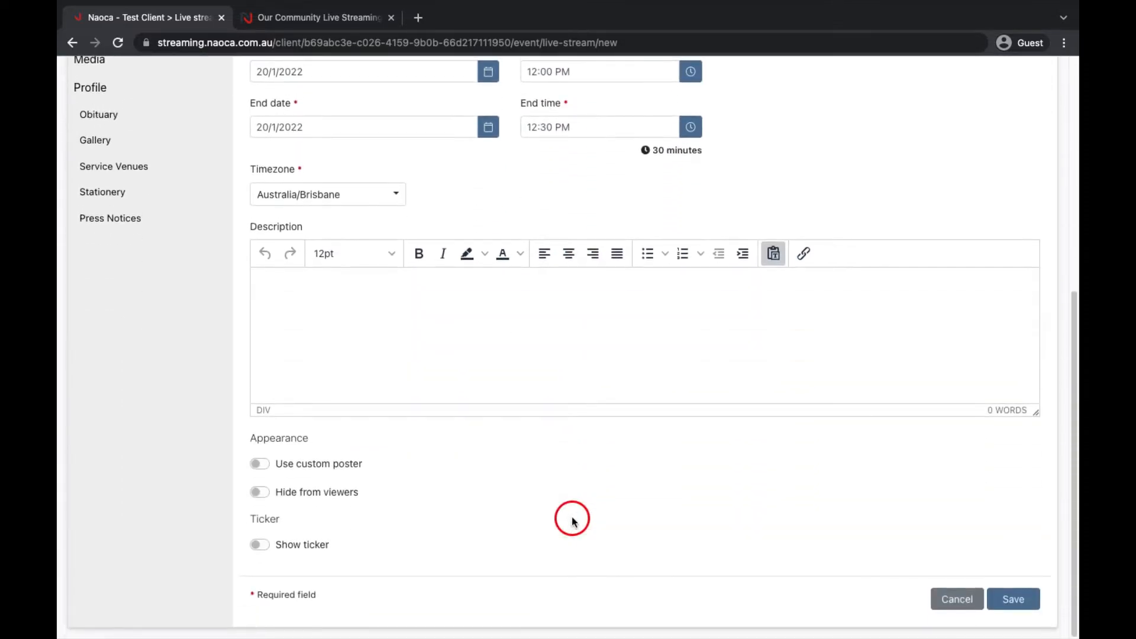
click(1012, 598)
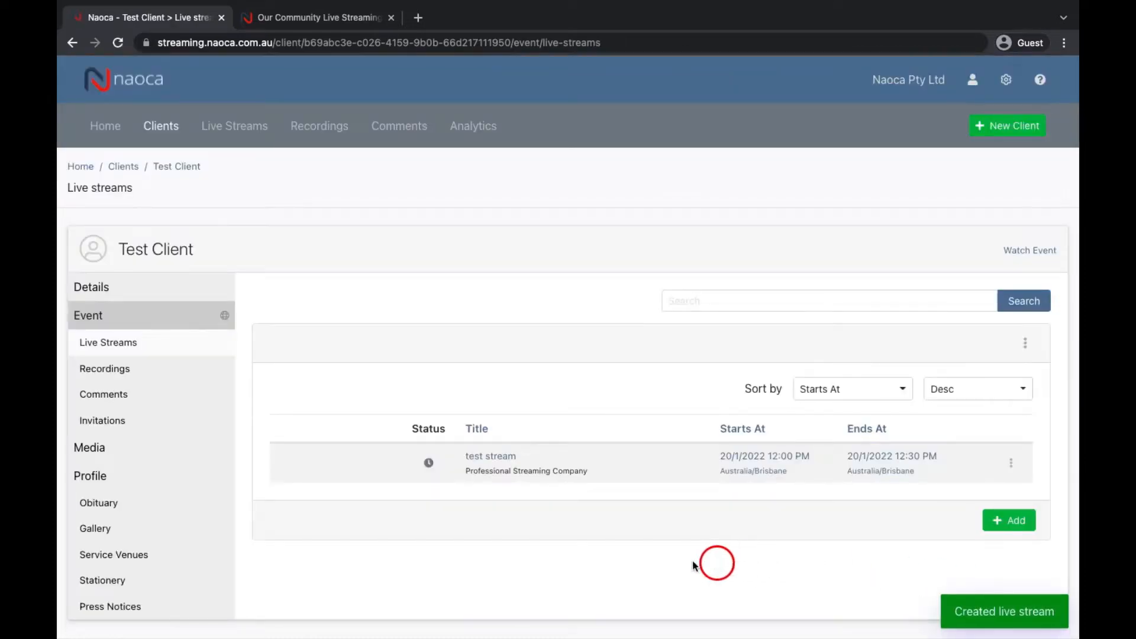
Step: Create a 'burial service' recording using the video file 20220110_114318.mp4
click(158, 377)
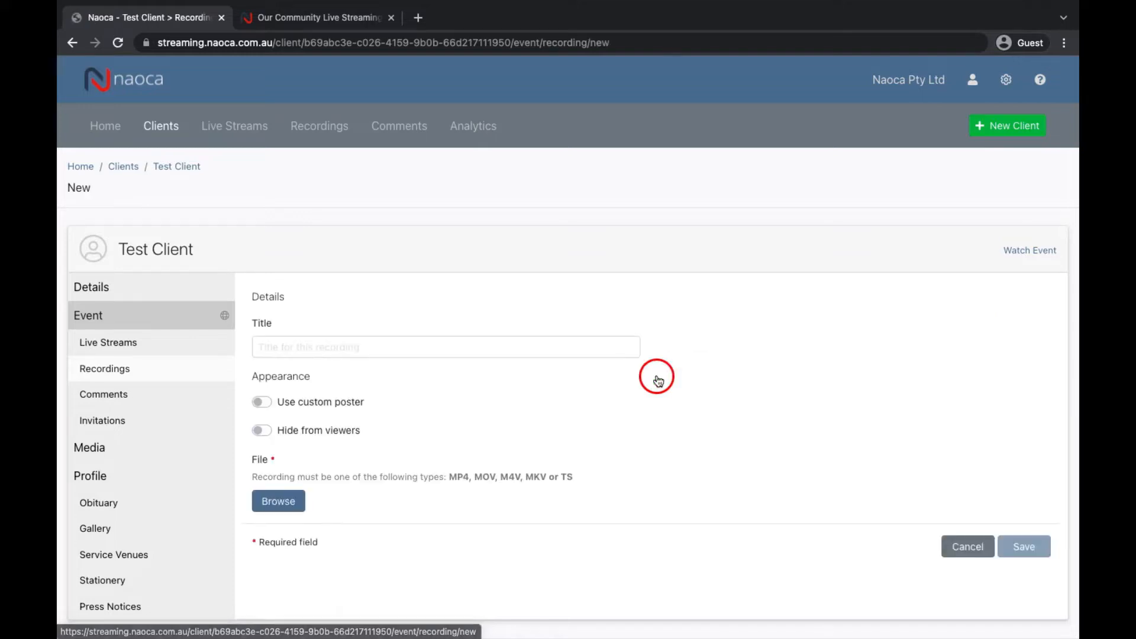
click(362, 347)
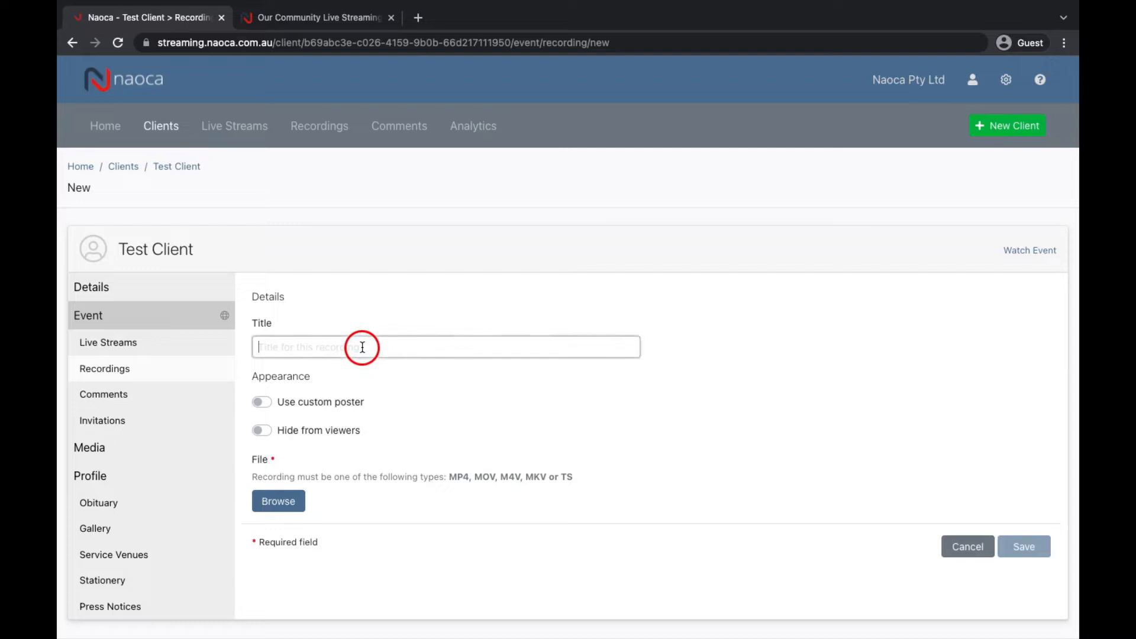
text(burial service)
click(278, 502)
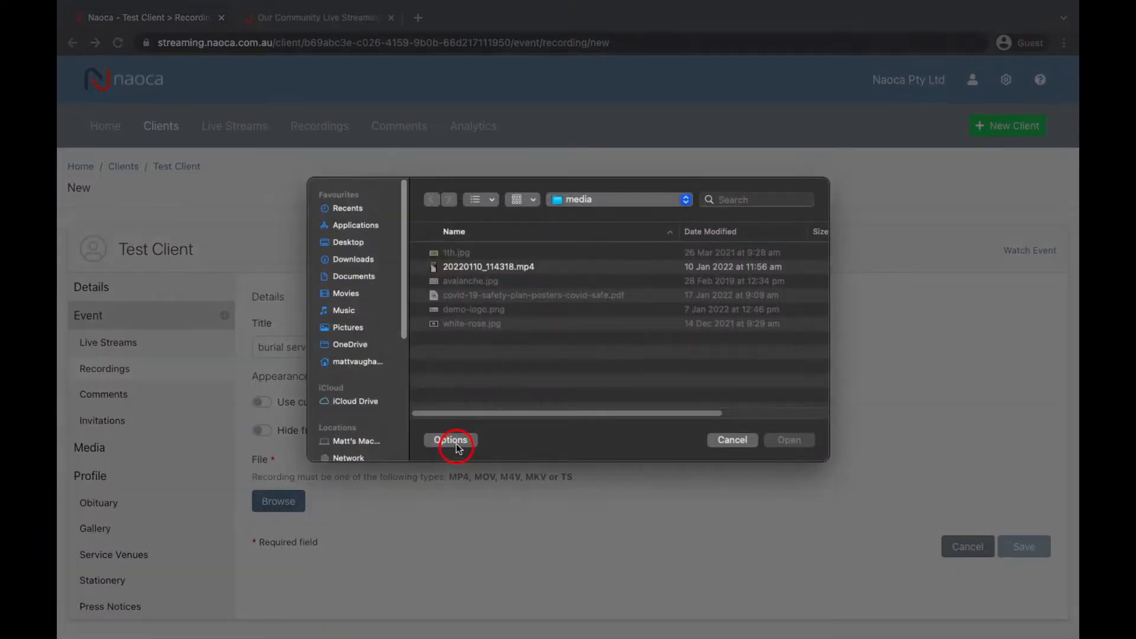
double_click(478, 267)
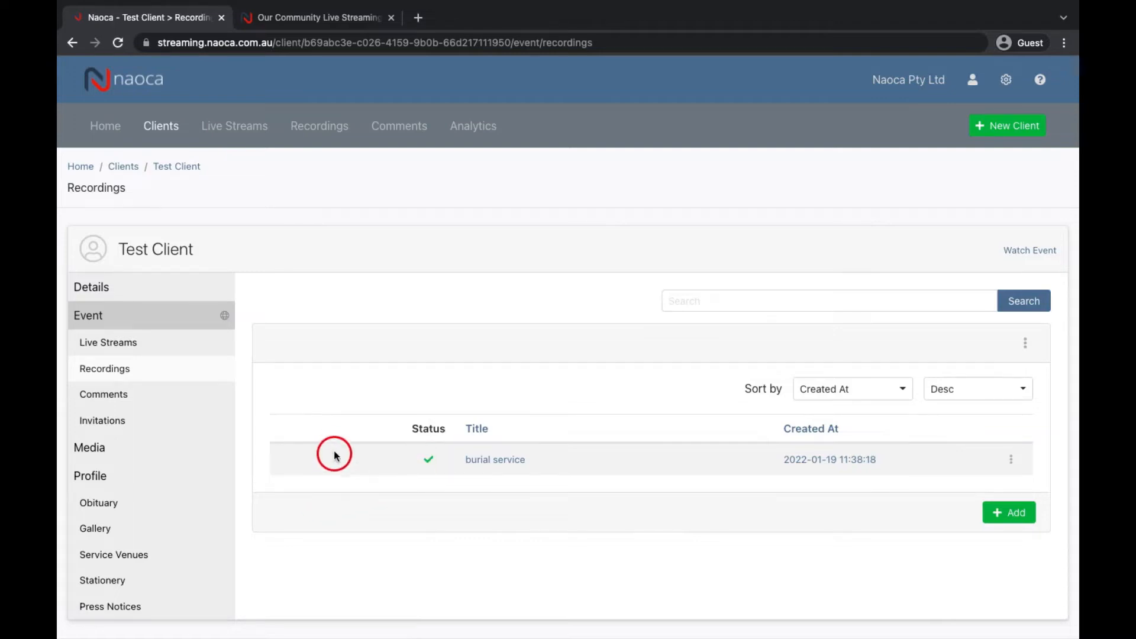
Step: Add and save a new invitation for the recipient's e-mail address
click(135, 395)
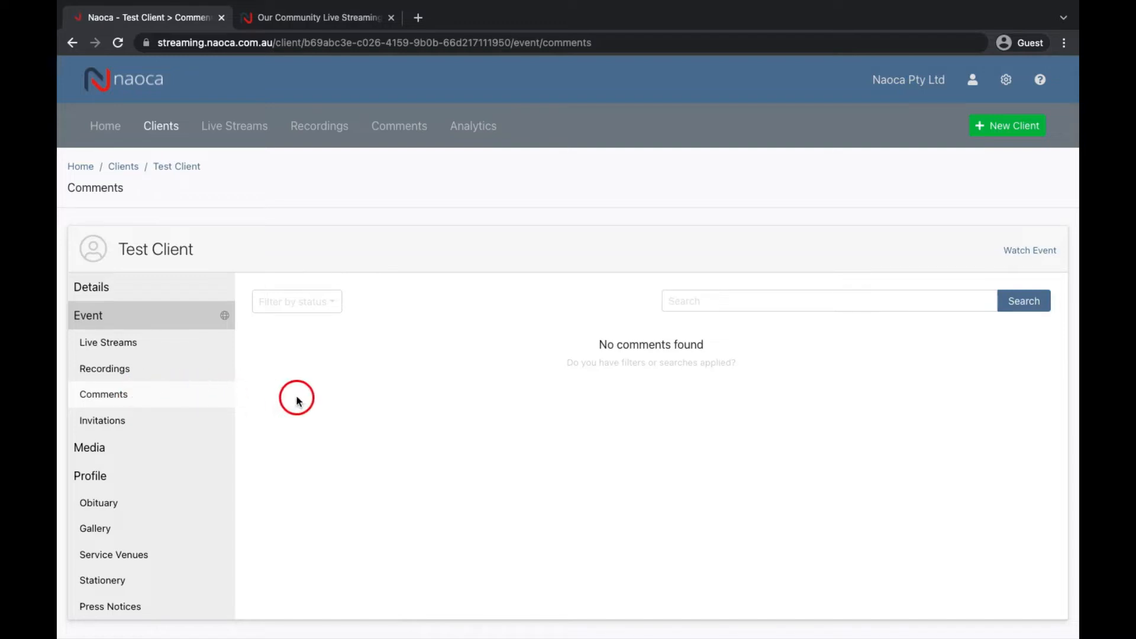
click(170, 431)
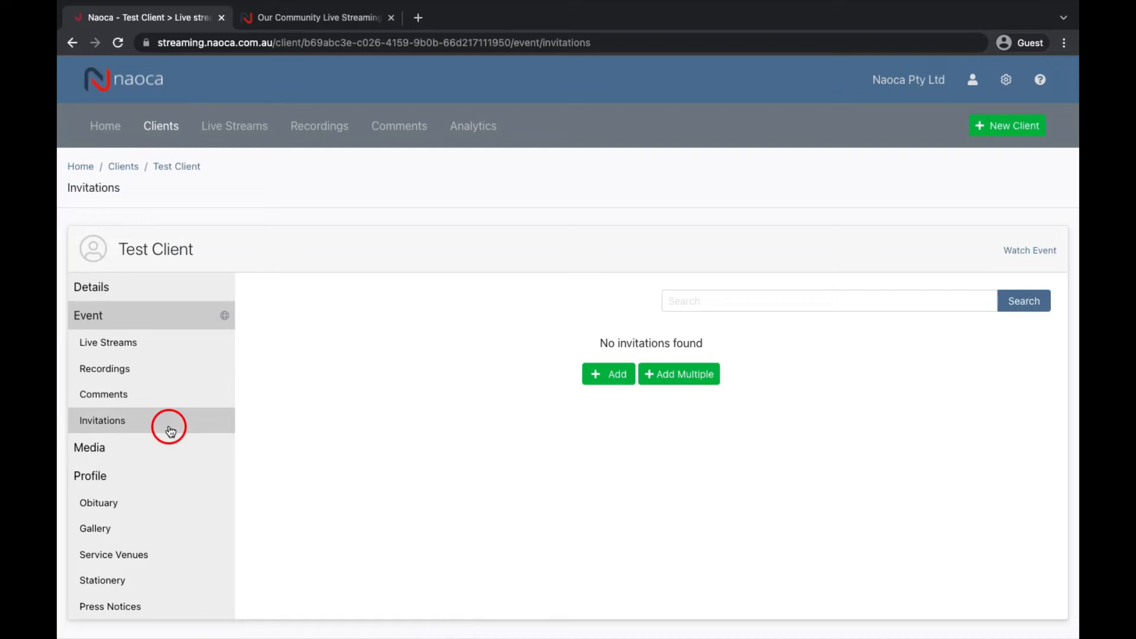
click(615, 383)
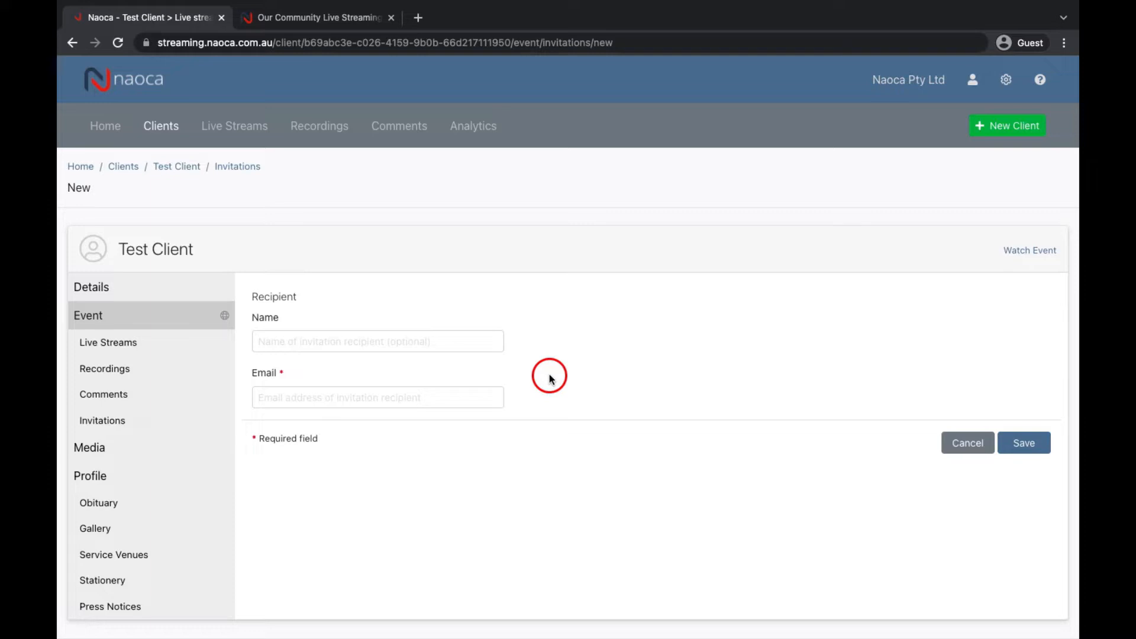
click(403, 397)
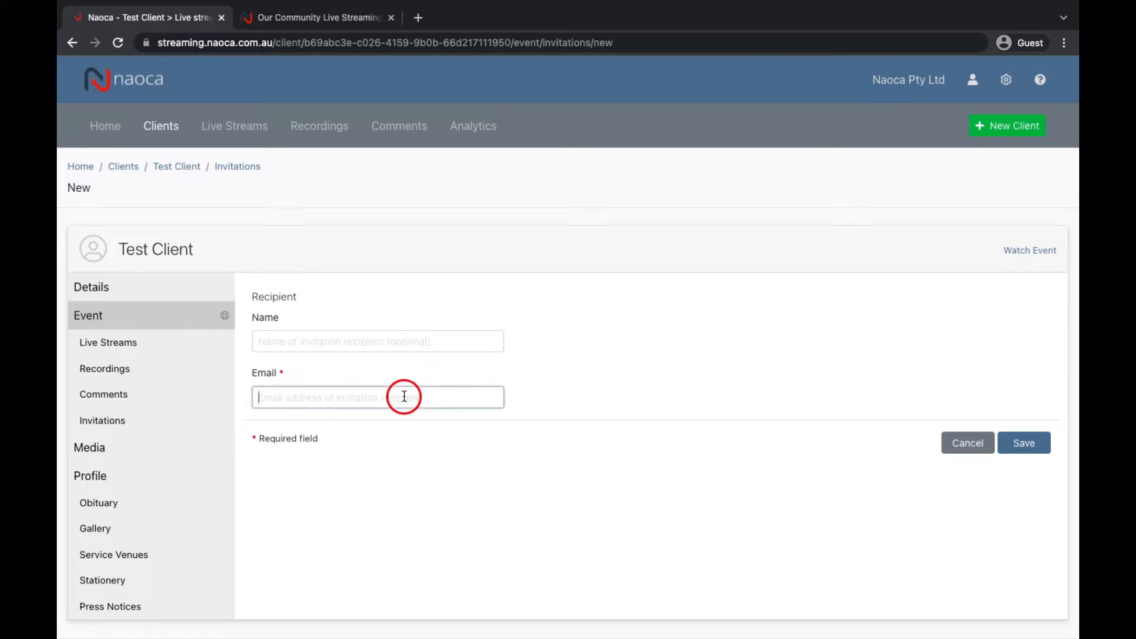
text(me@mail.com)
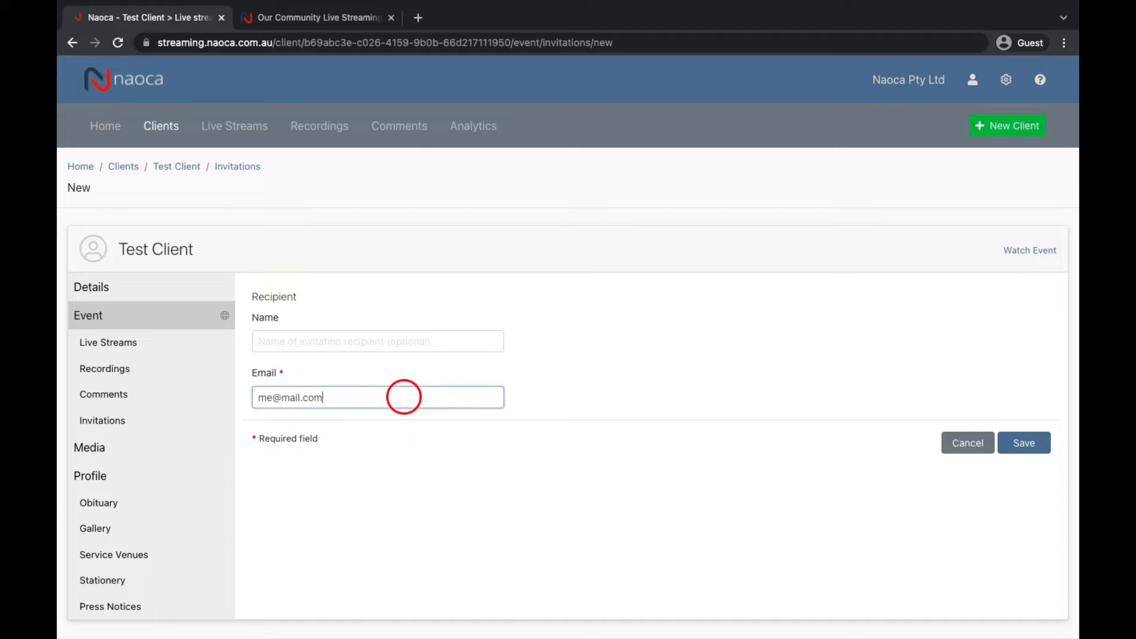
click(1036, 450)
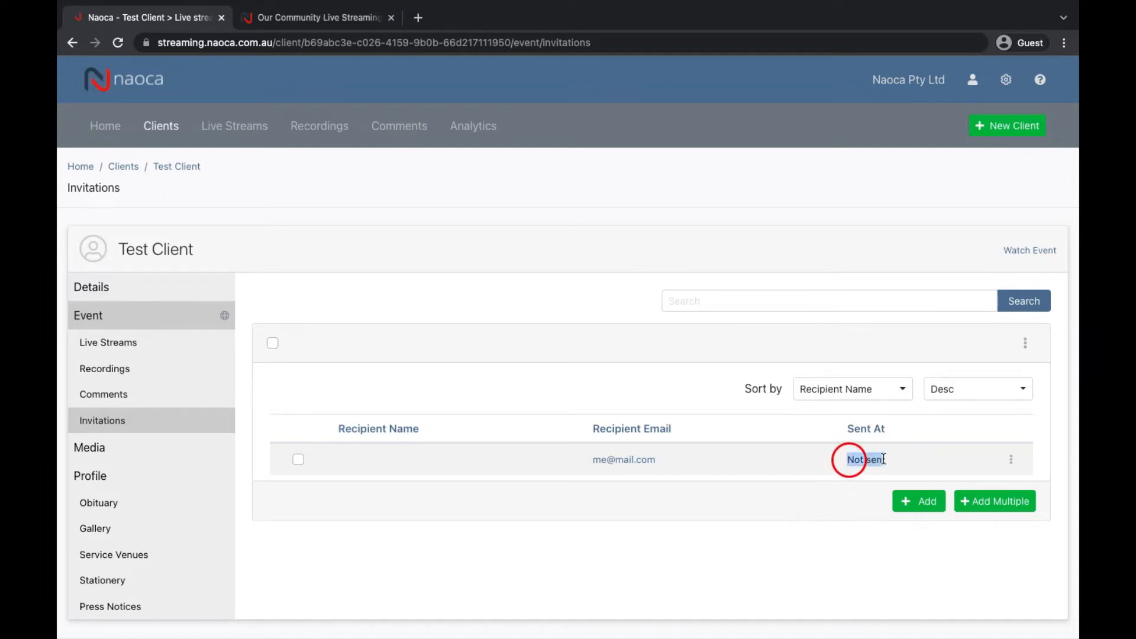
Step: Check the invitation's actions menu and close it without choosing an action
click(850, 497)
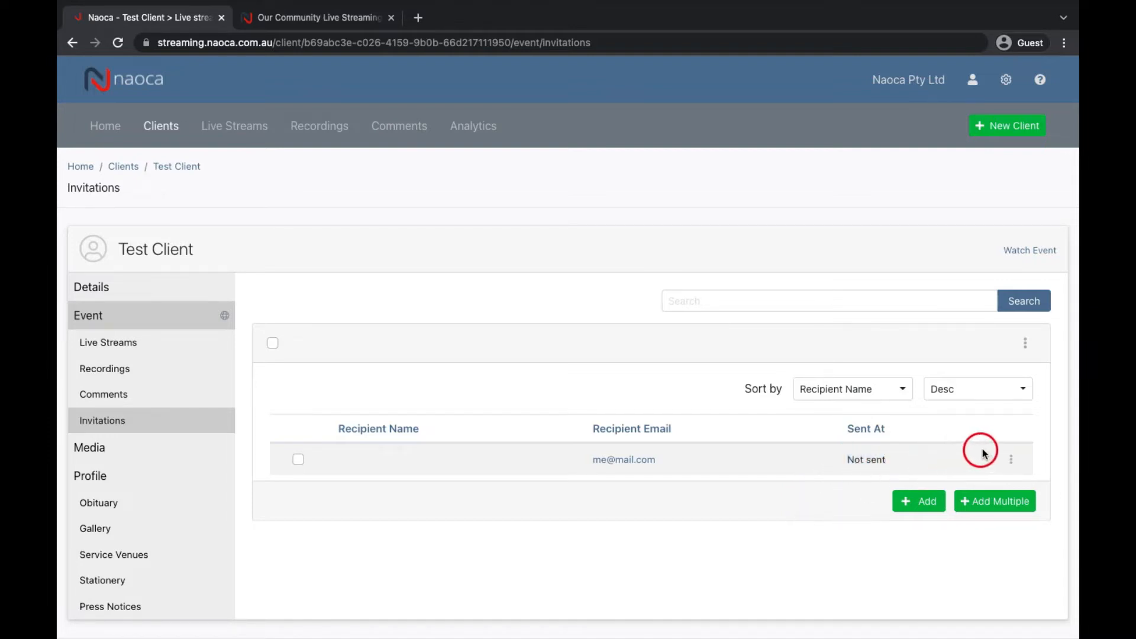
click(1012, 461)
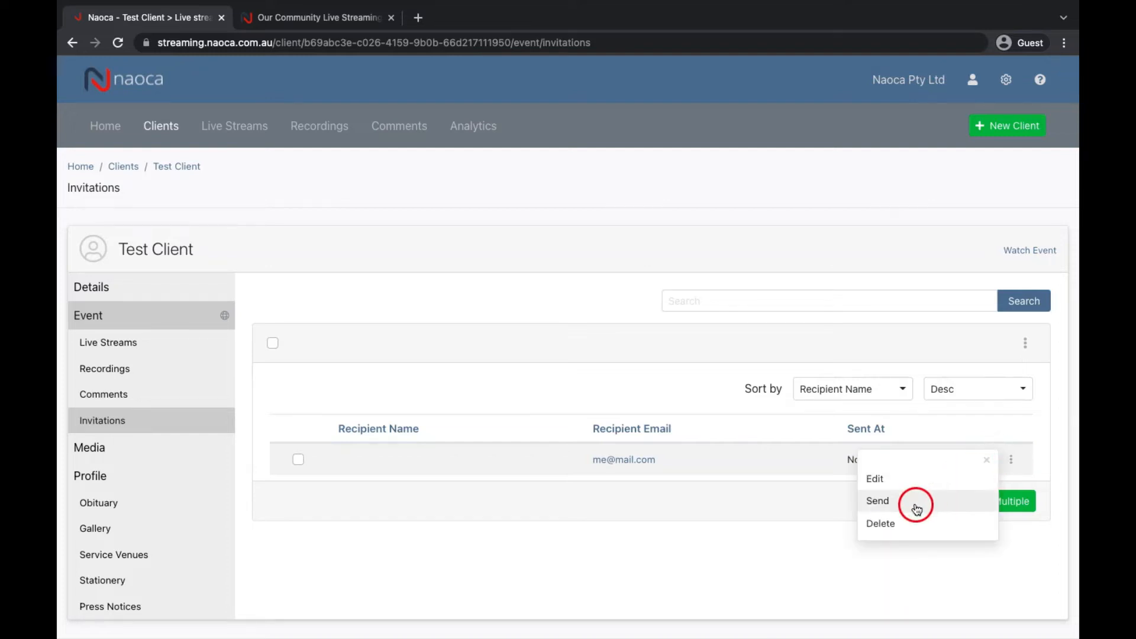
click(751, 544)
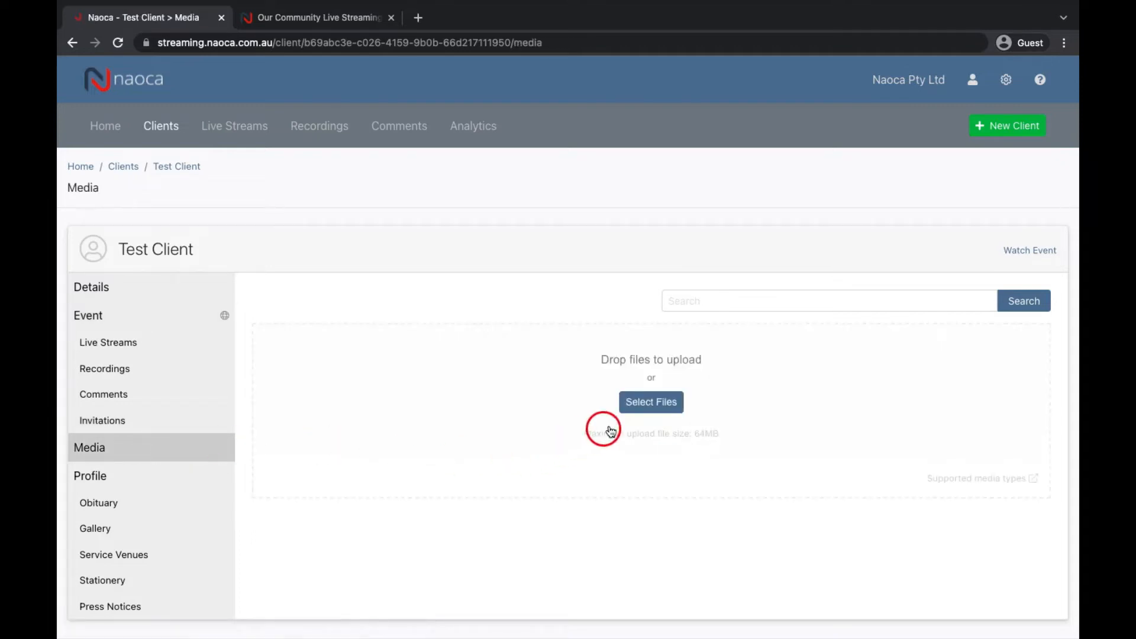
Step: Upload white-rose.jpg, demo-logo.png, the COVID safety plan PDF, avalanche.jpg and 1th.jpg to media
click(663, 408)
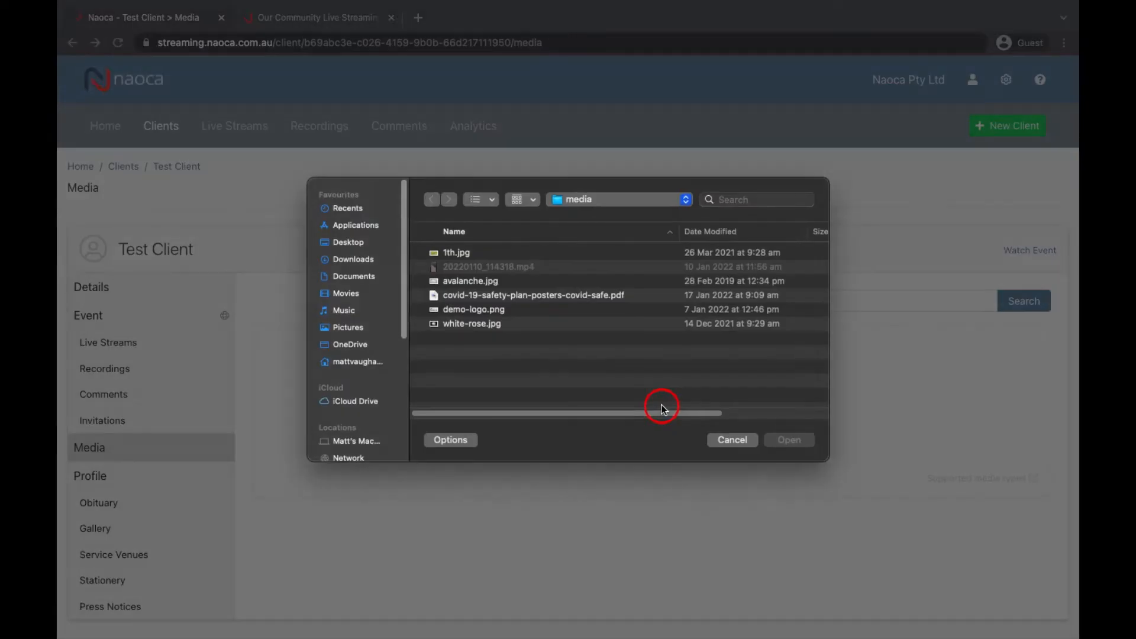
drag(476, 343, 494, 255)
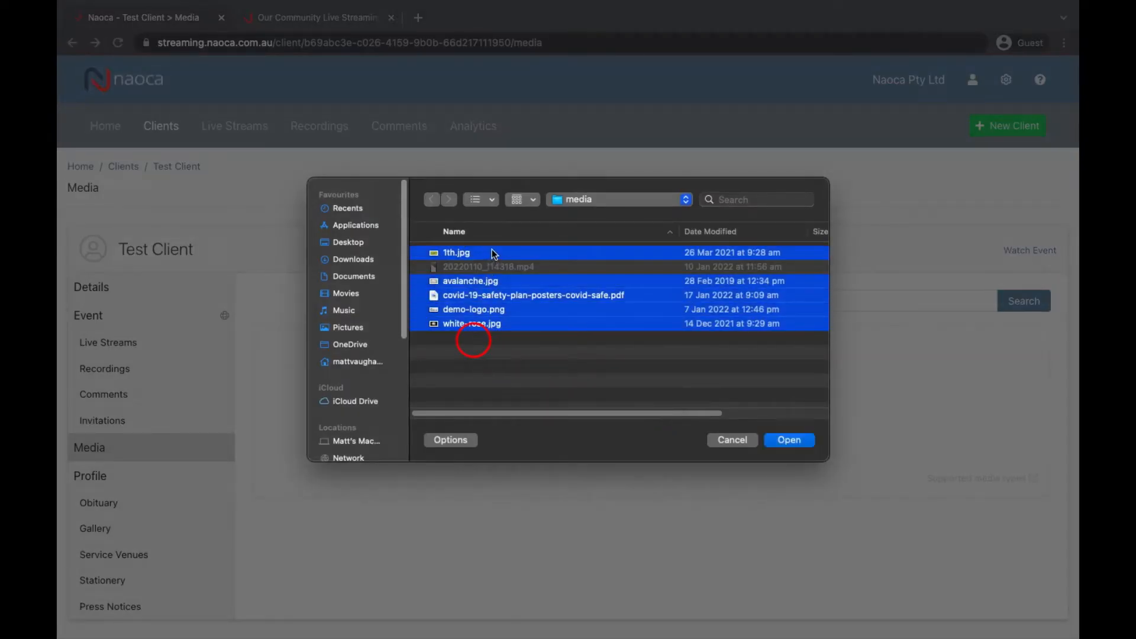
click(785, 441)
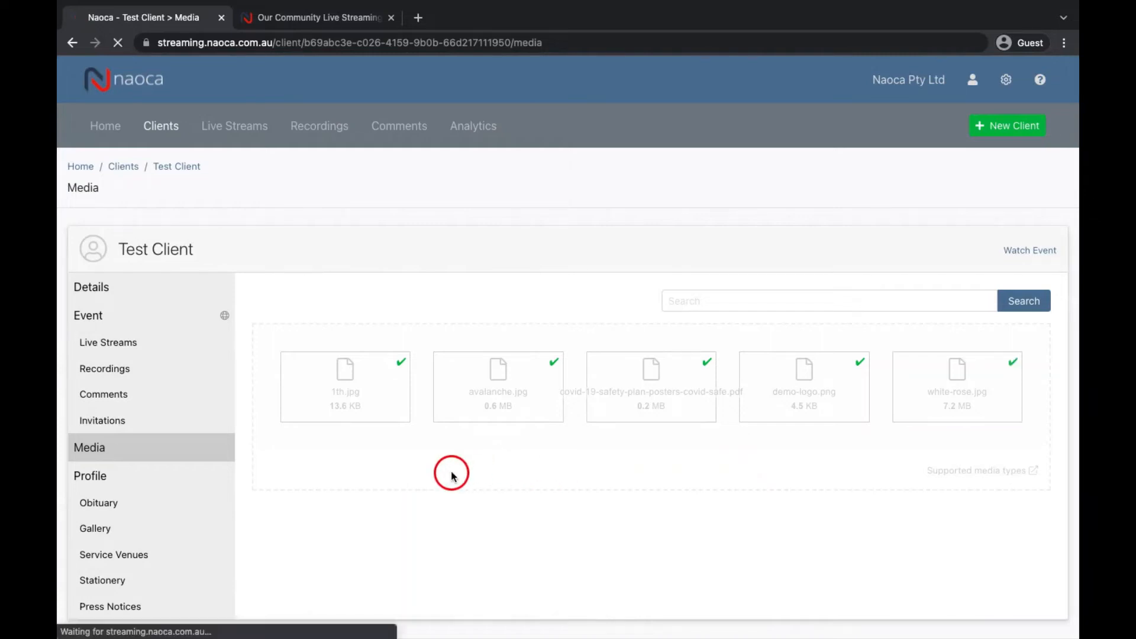
scroll(451, 475, down, 2)
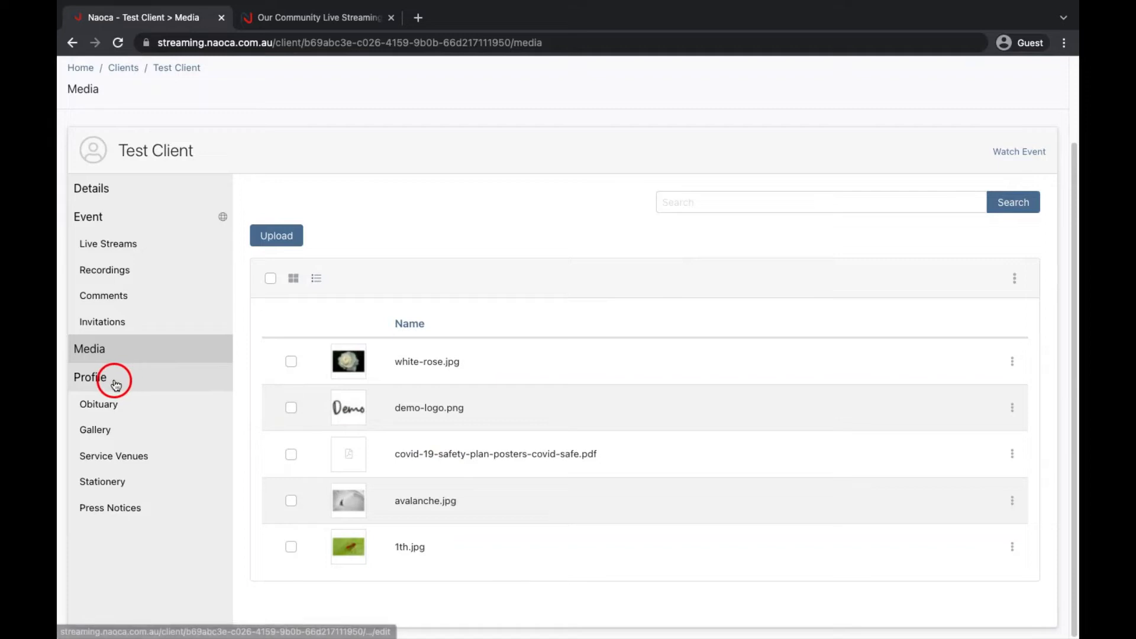
click(116, 383)
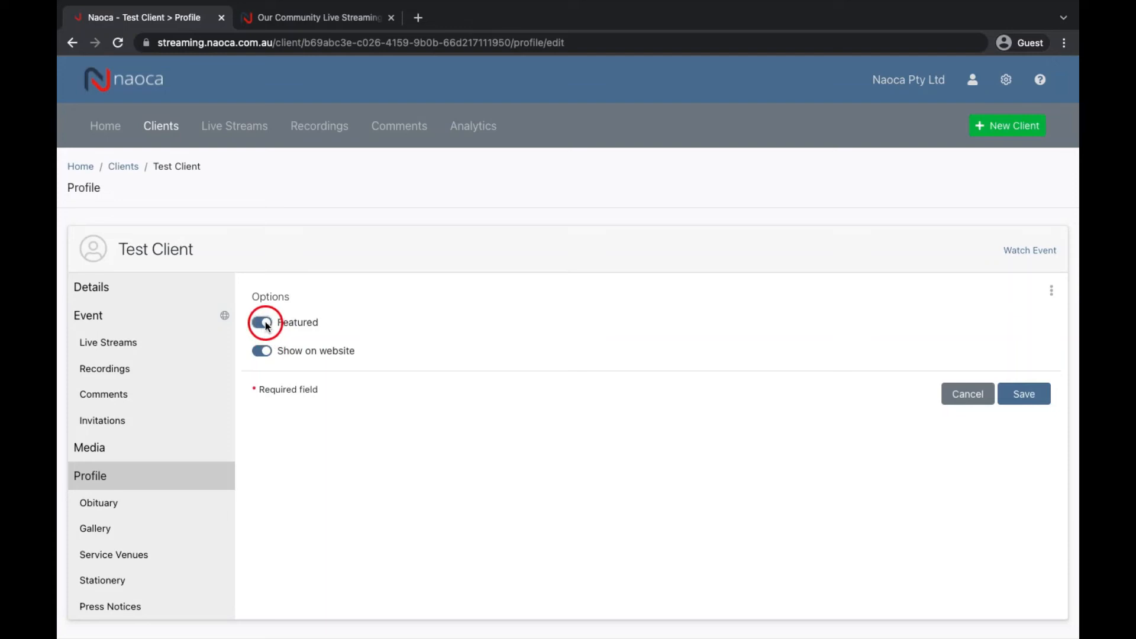
Step: Switch to the public Our Community Live Streaming page and scroll through its tribute cards
click(330, 23)
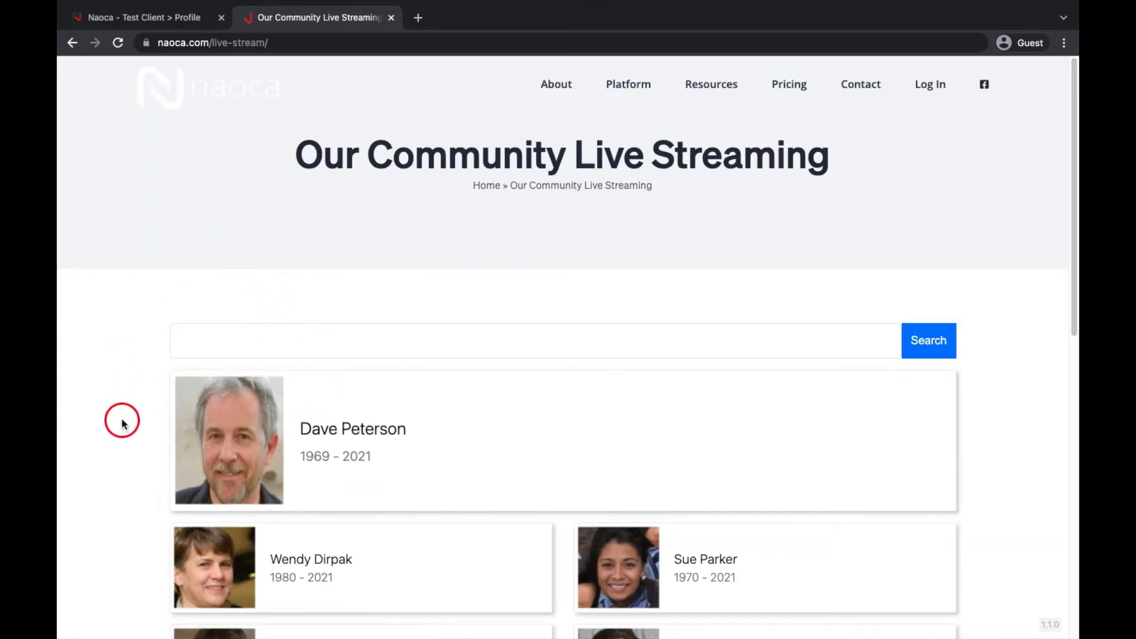
scroll(122, 423, down, 1)
scroll(122, 423, up, 1)
scroll(122, 422, down, 7)
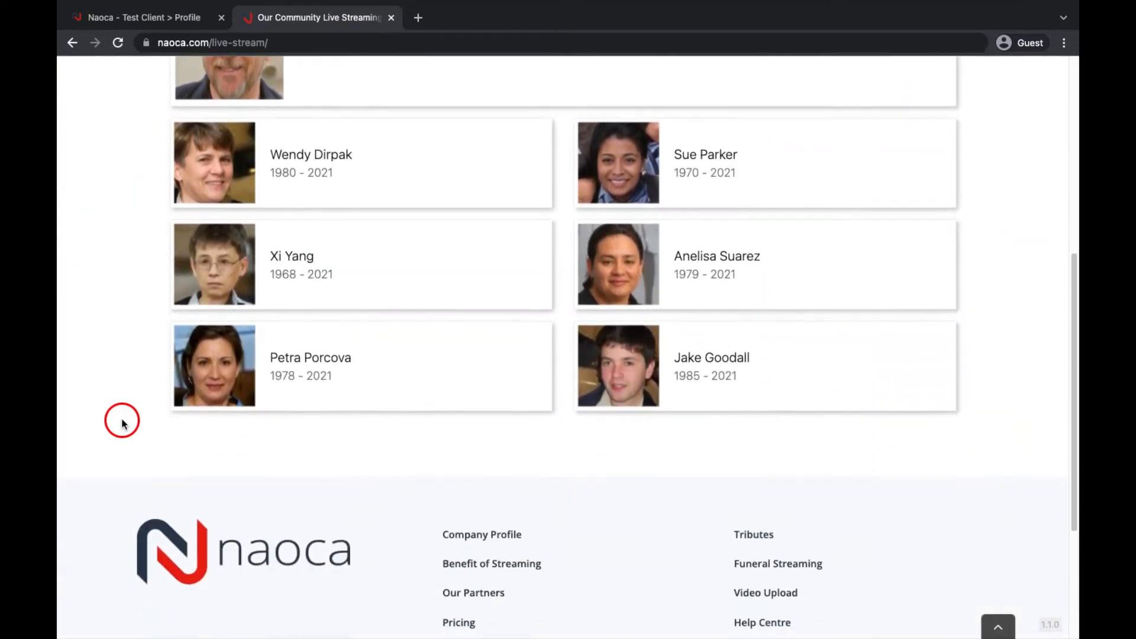
scroll(123, 423, up, 7)
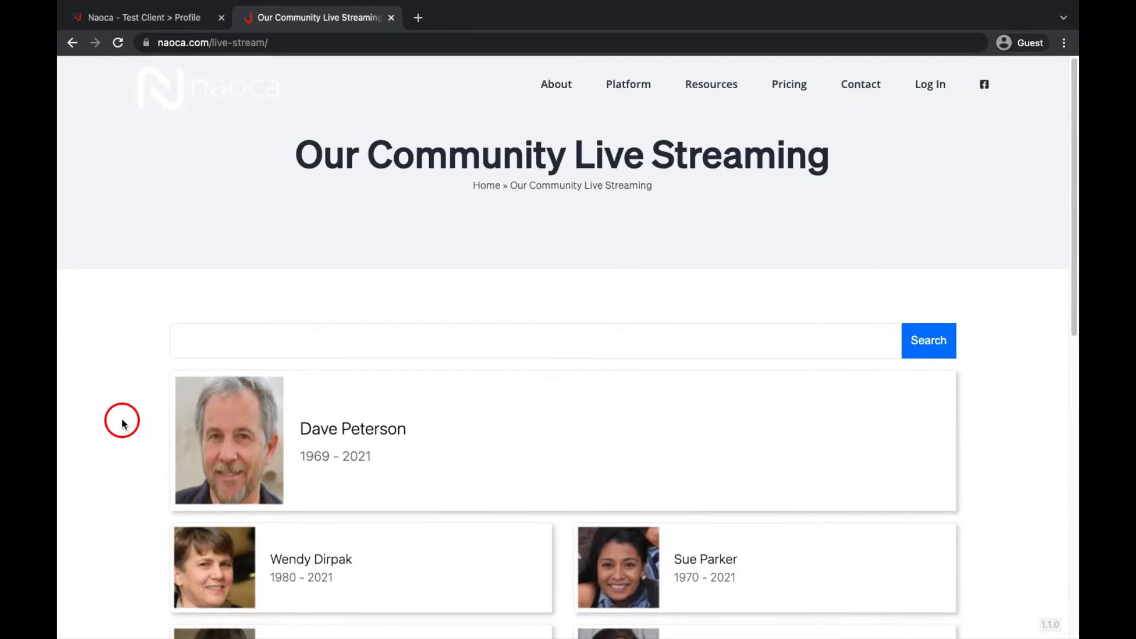
click(172, 19)
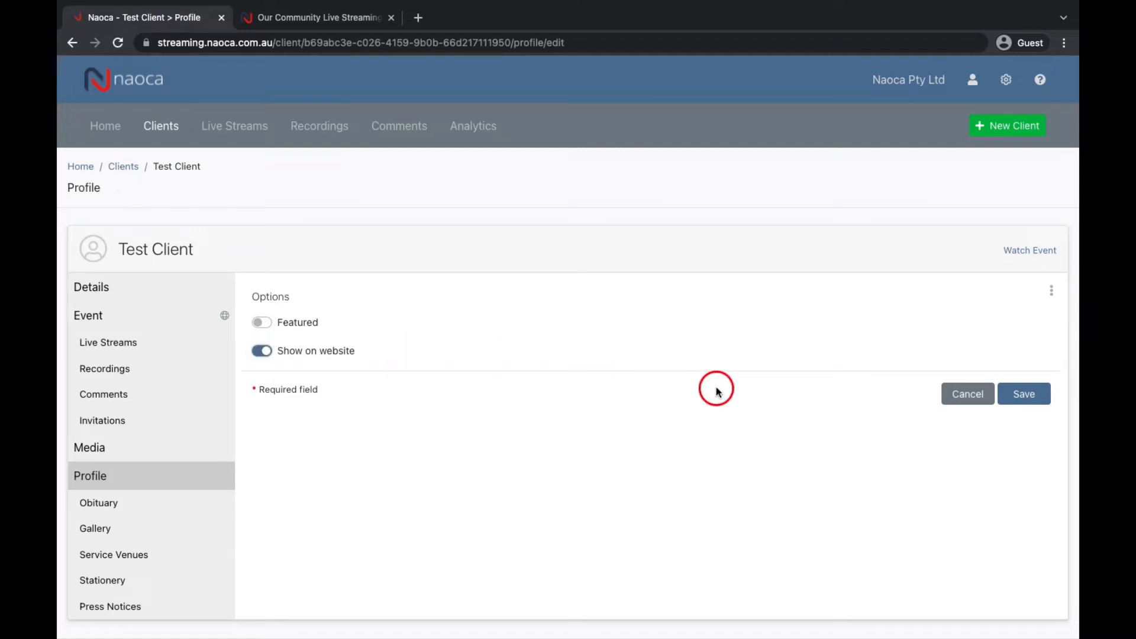
click(1021, 394)
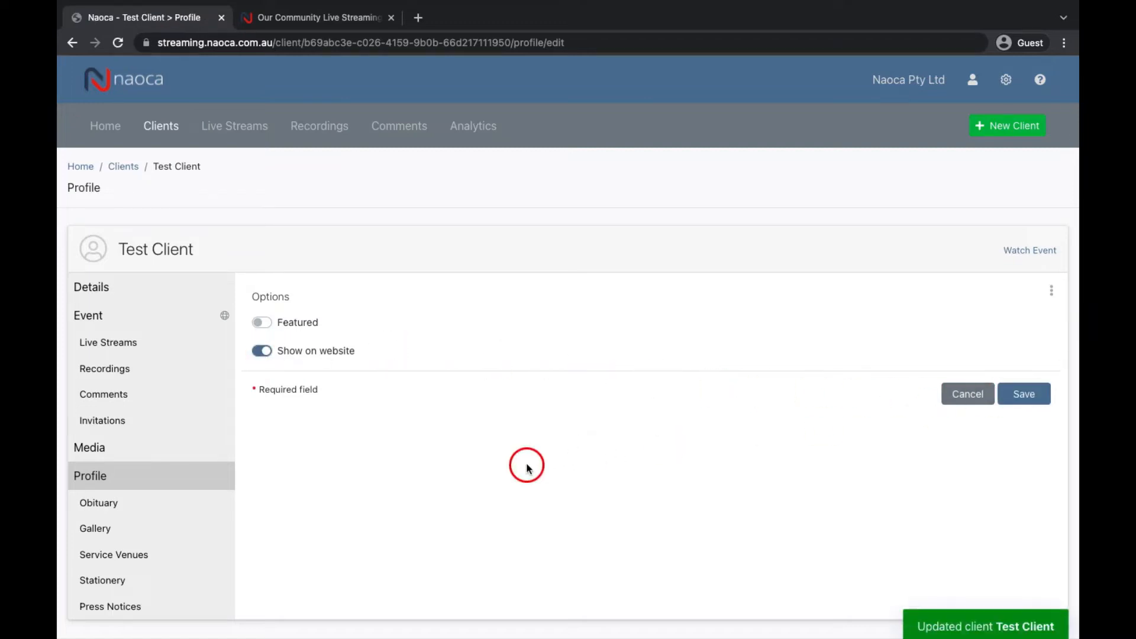
click(127, 507)
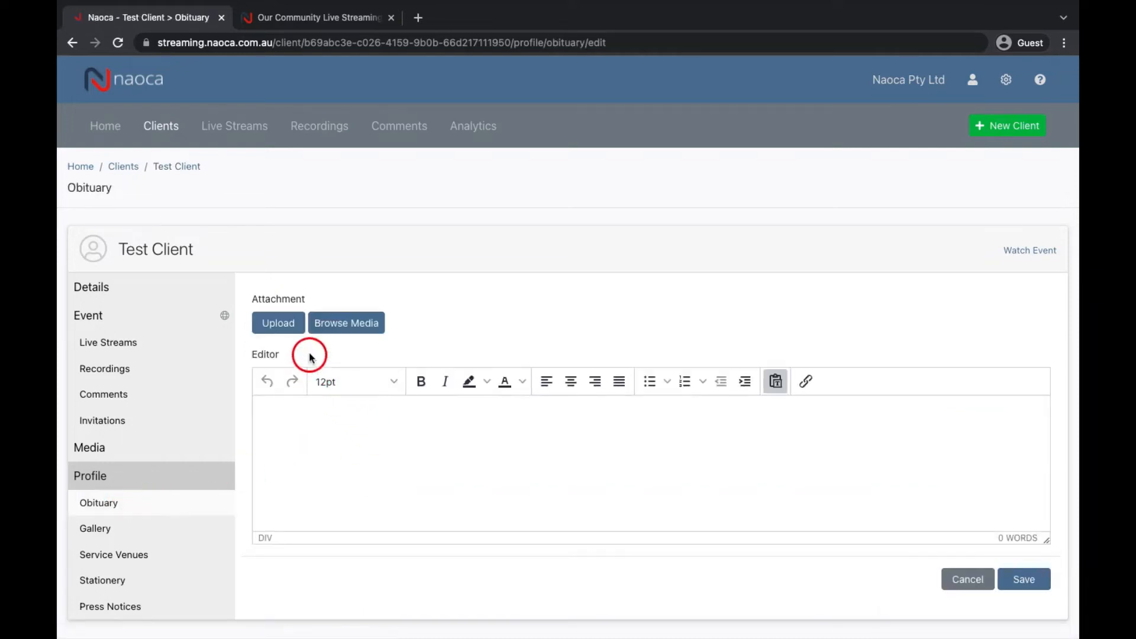
Step: Attach covid-19-safety-plan-posters-covid-safe.pdf to the obituary and save it with empty text
click(342, 325)
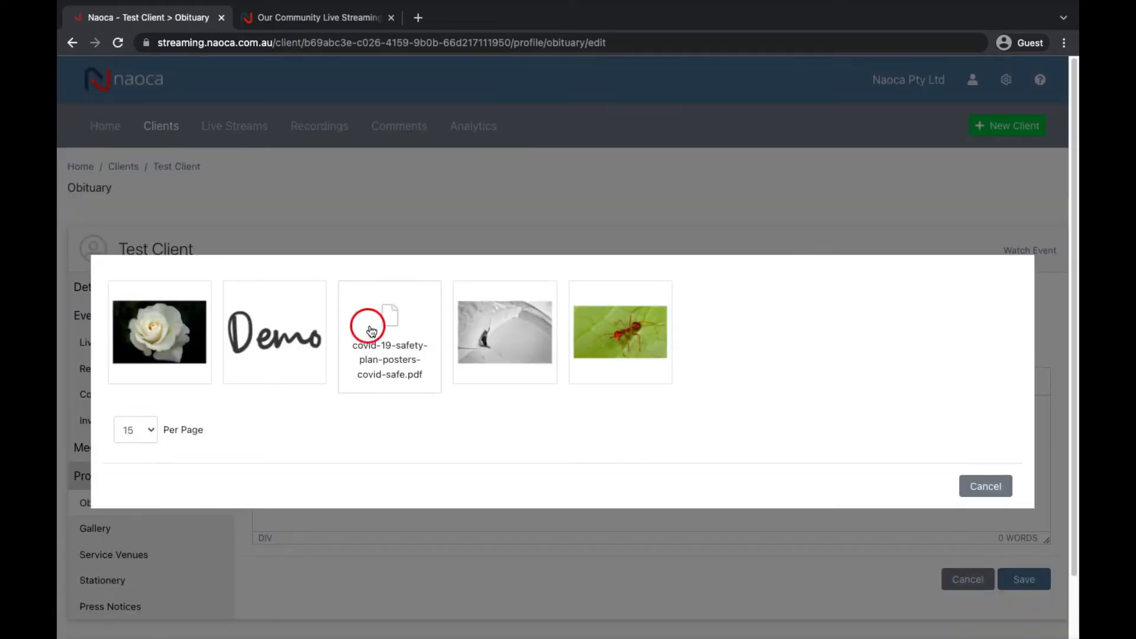
click(414, 330)
scroll(527, 349, down, 2)
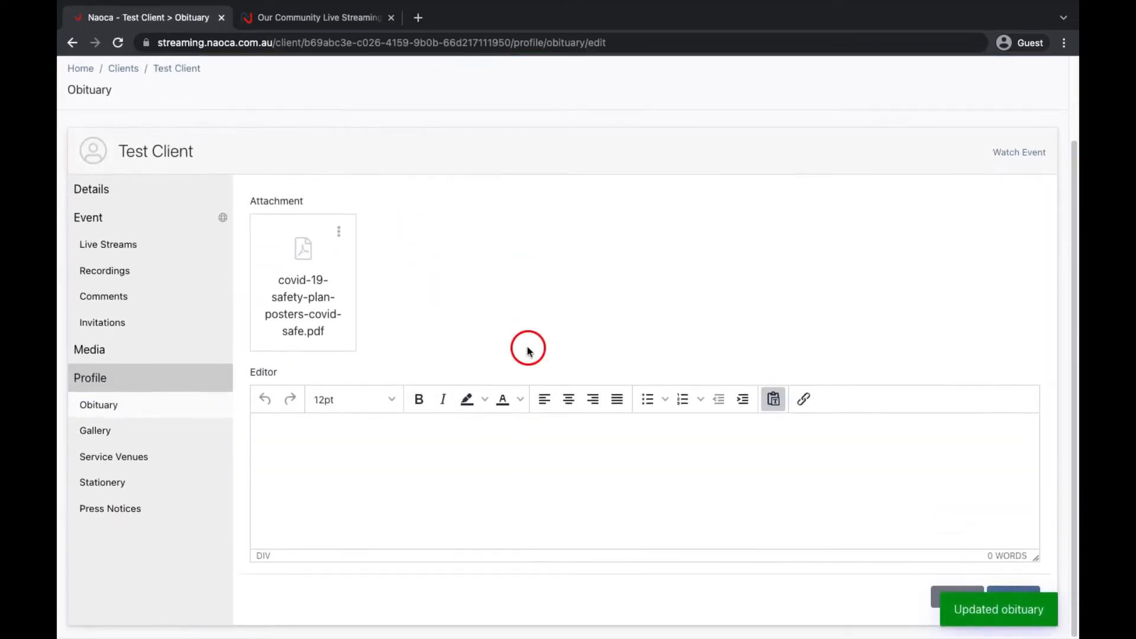
click(396, 466)
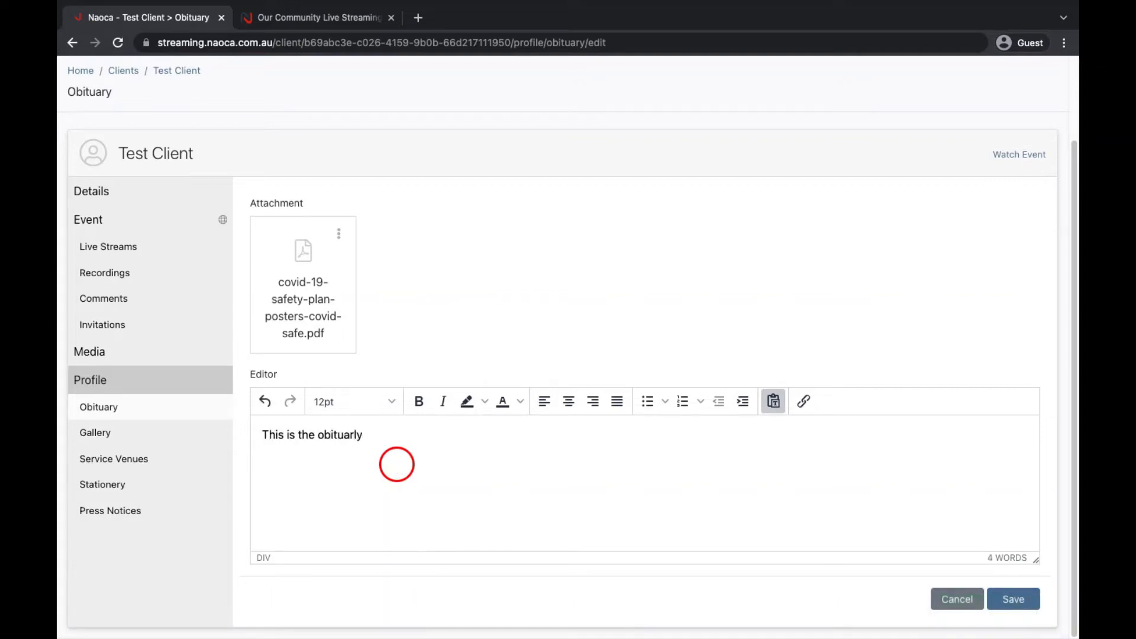
key(ctrl+a)
key(BackSpace)
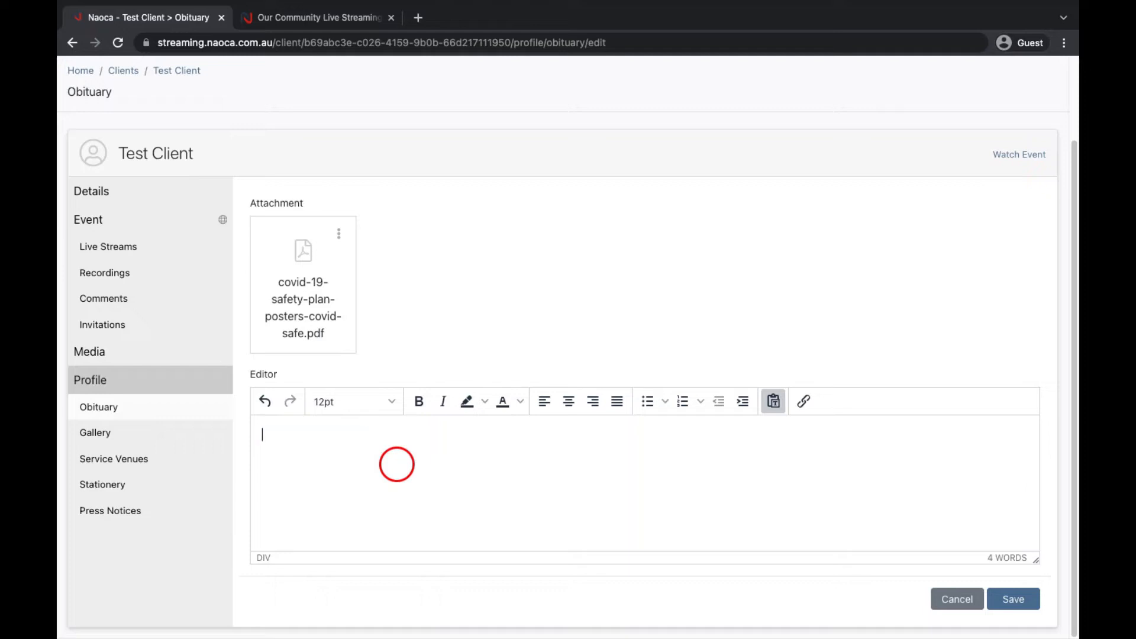
click(1008, 599)
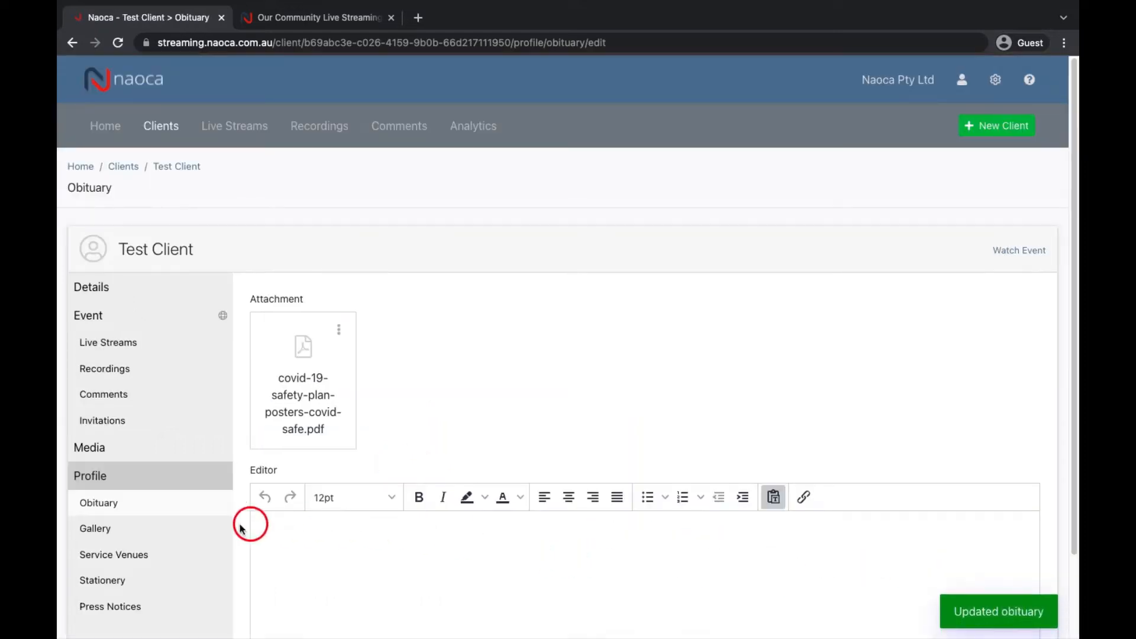
click(177, 536)
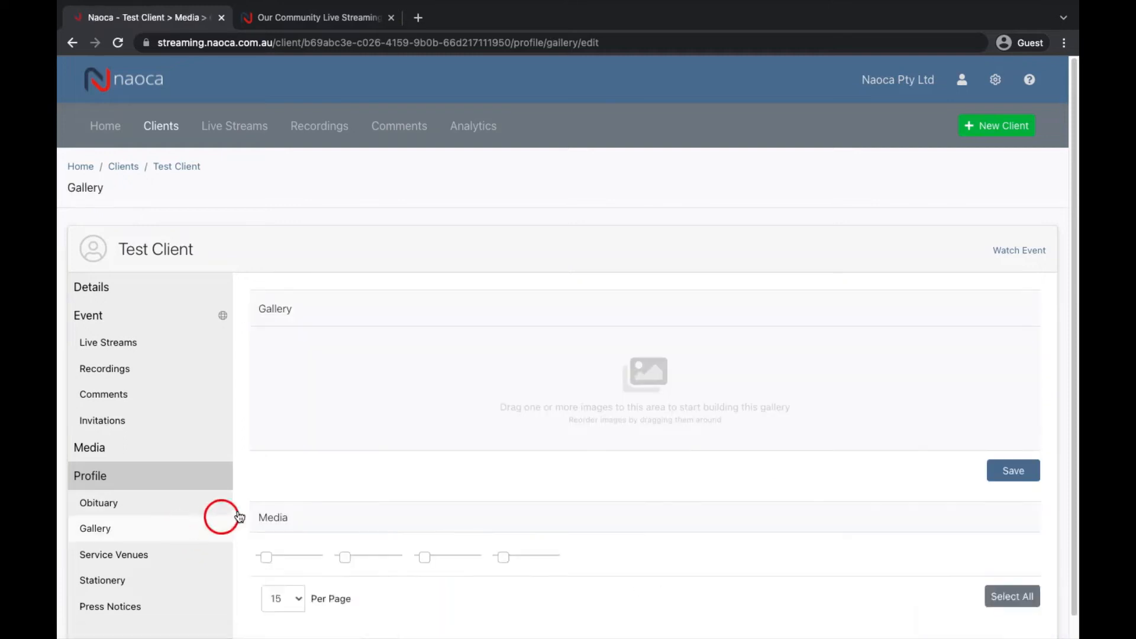
Step: Add the white rose, Demo, snow and red ant images to the gallery
scroll(456, 470, down, 3)
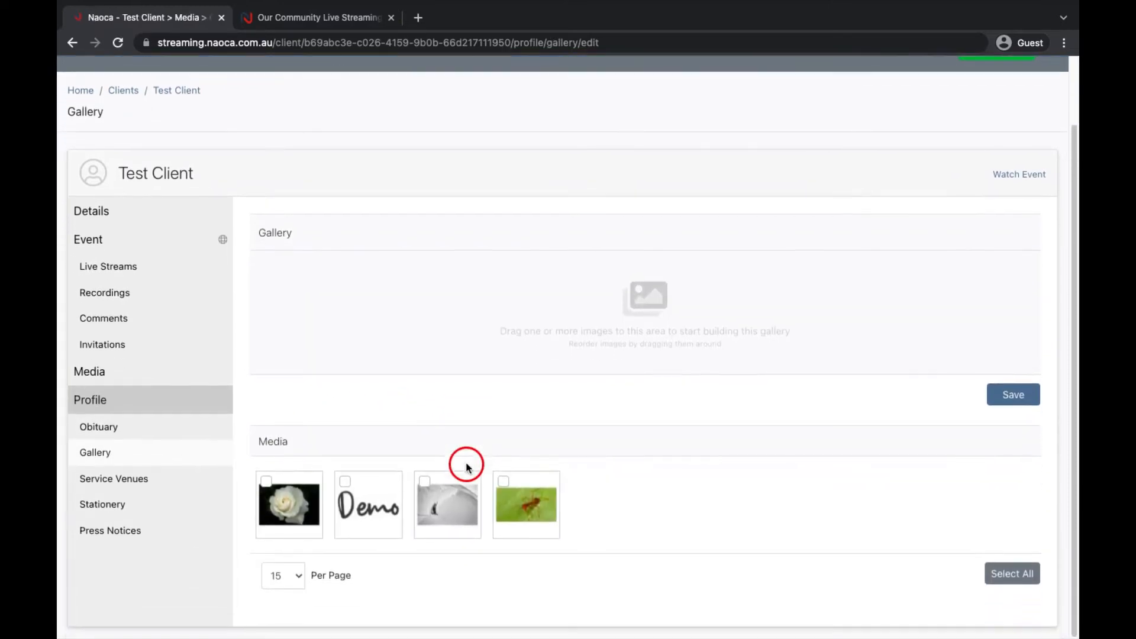
click(266, 482)
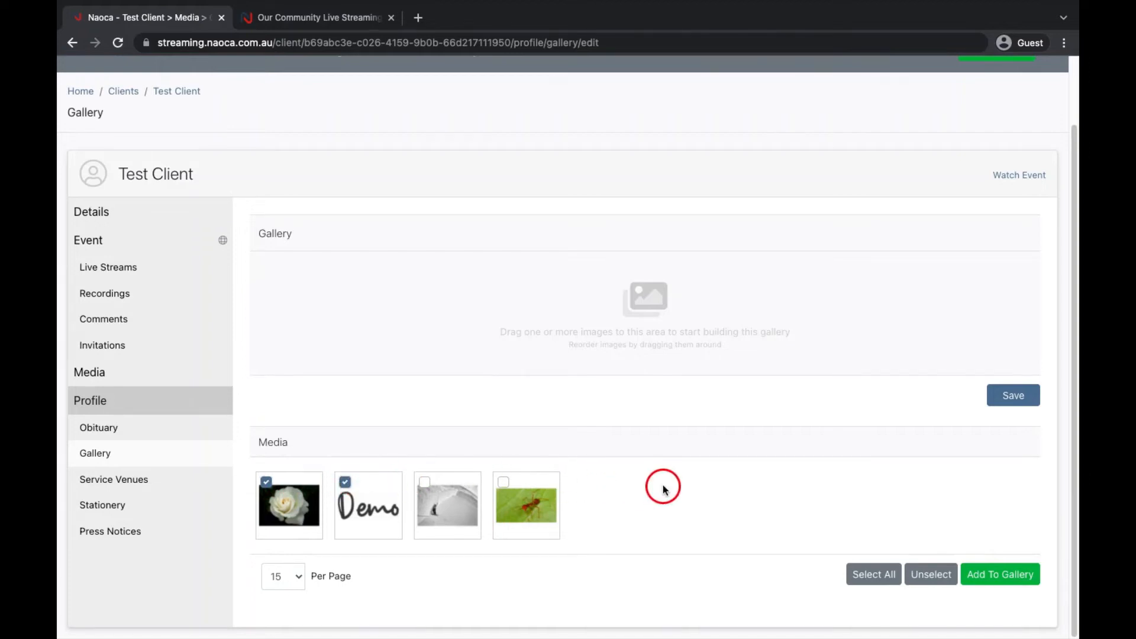
click(888, 574)
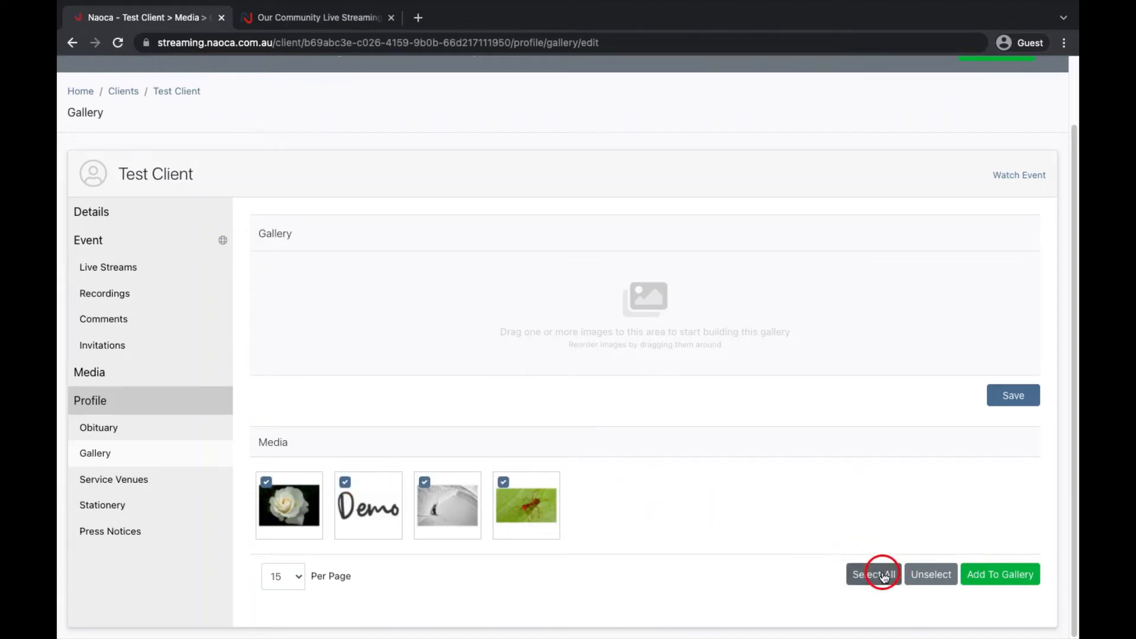
click(1013, 574)
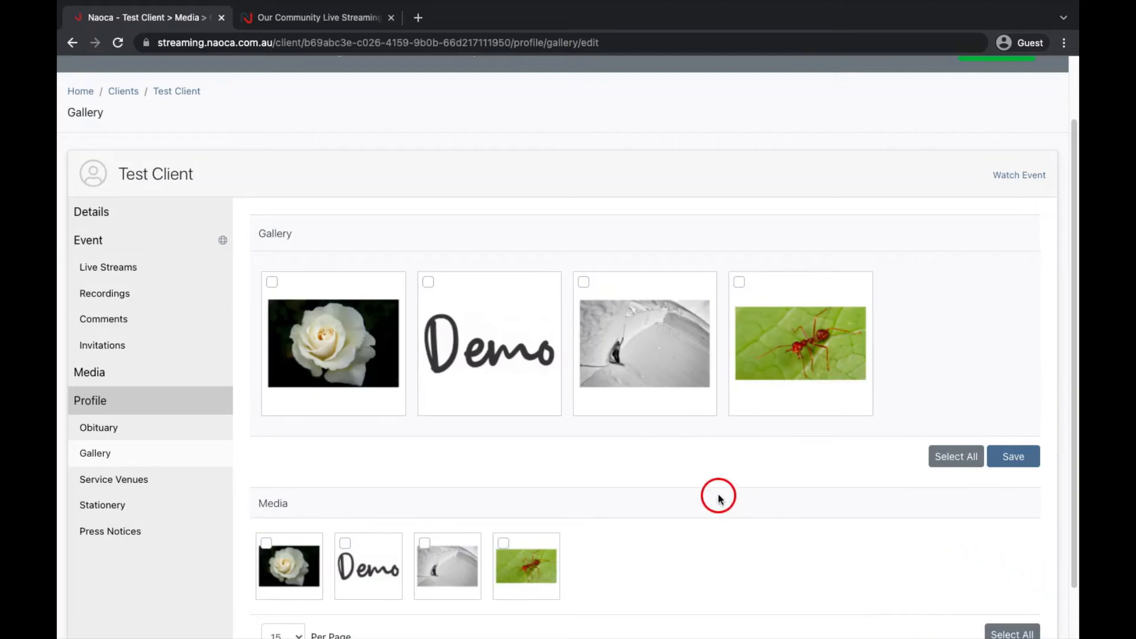
scroll(717, 499, down, 1)
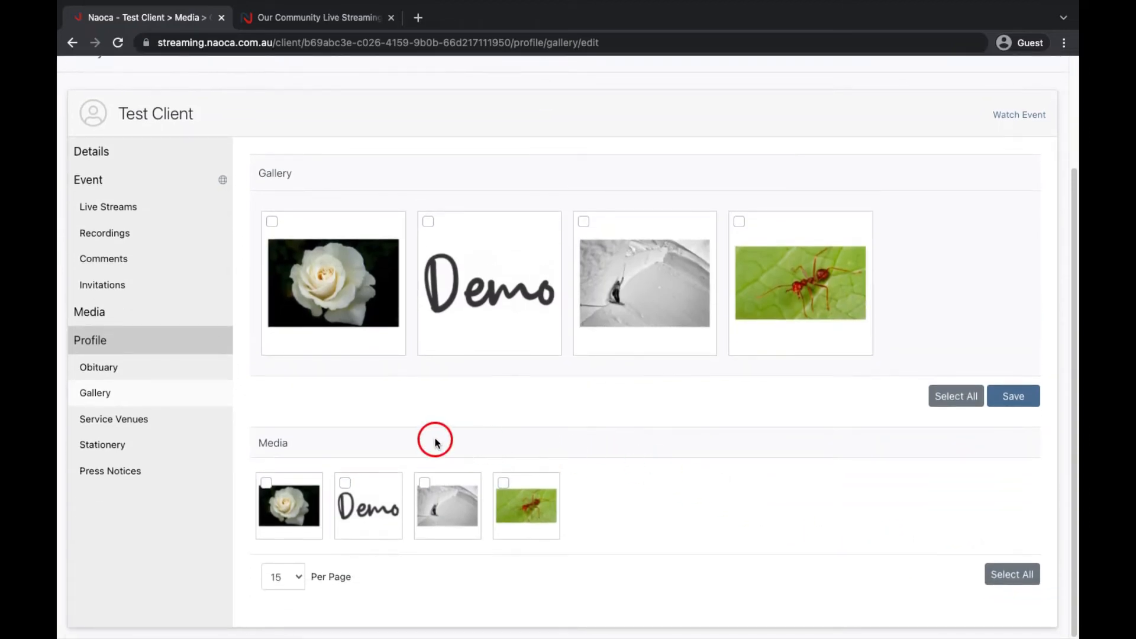
click(148, 421)
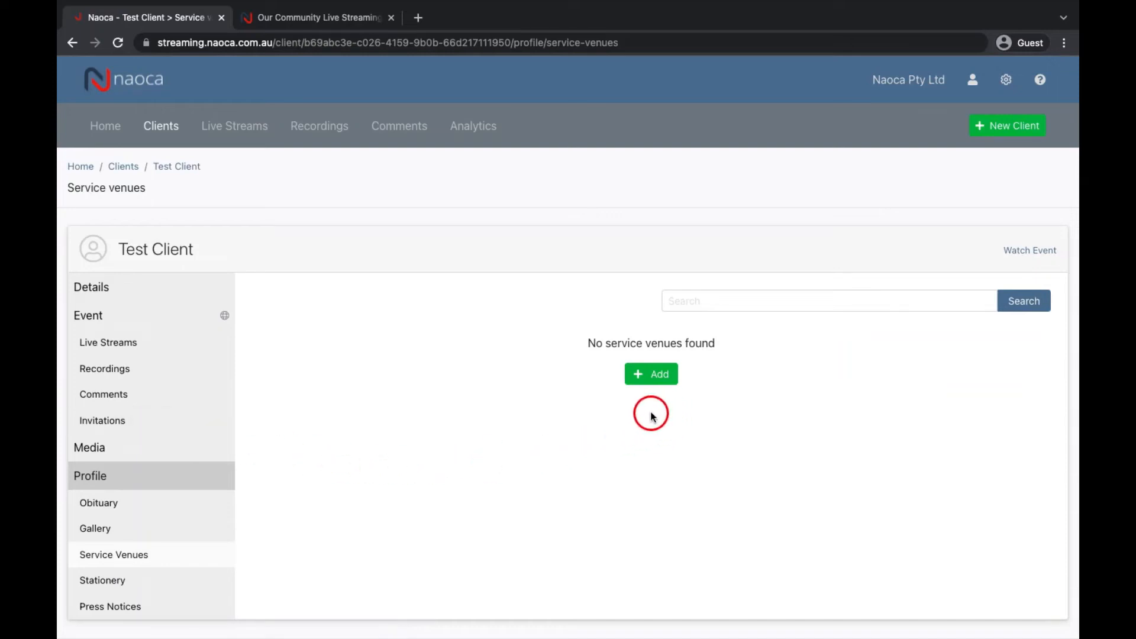
Step: Start a new service venue and create the new service type 'Church service'
click(647, 380)
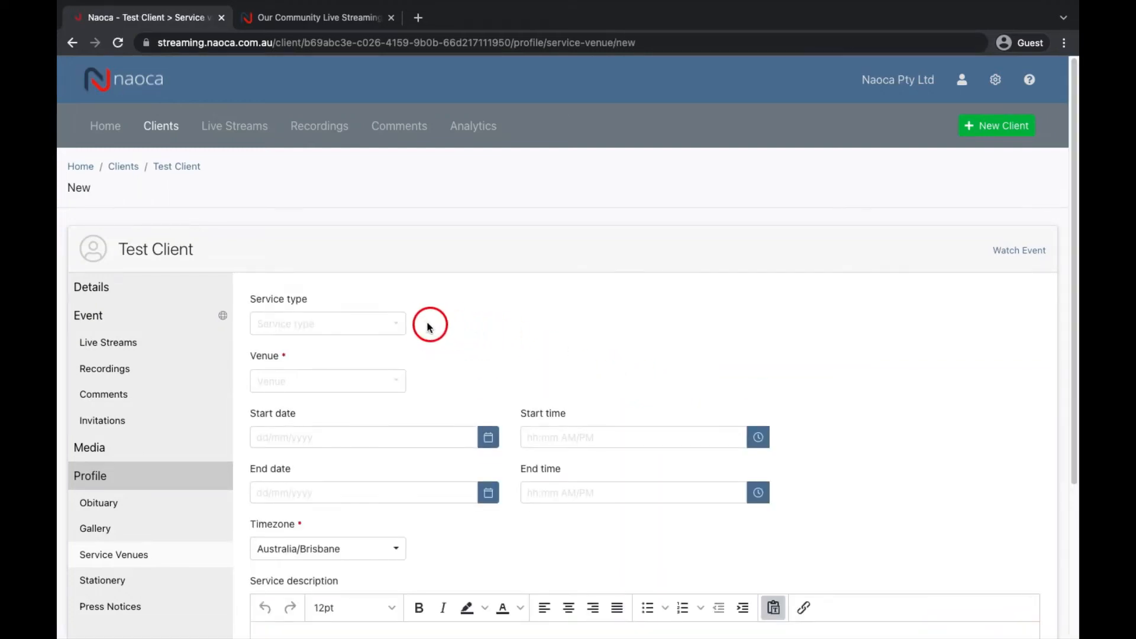
click(393, 327)
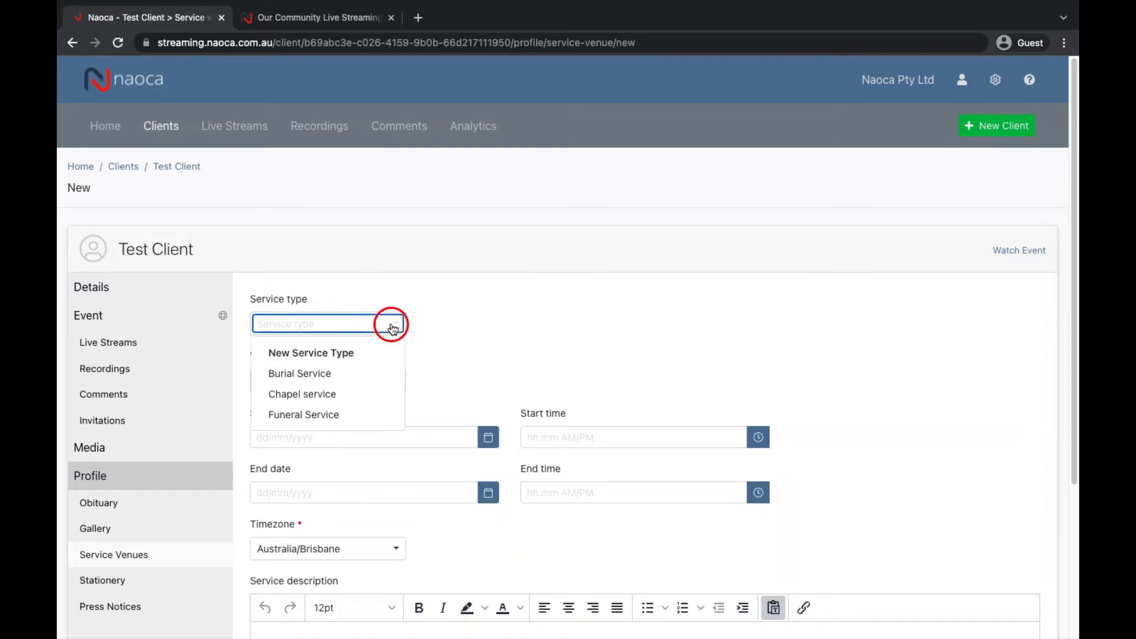
click(350, 359)
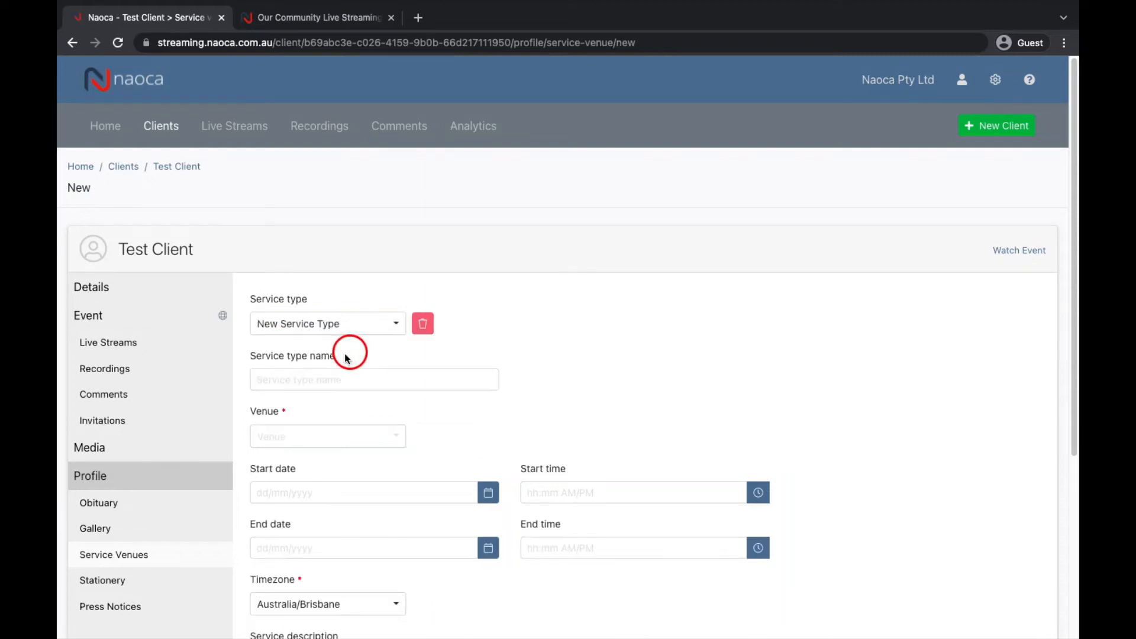
click(292, 379)
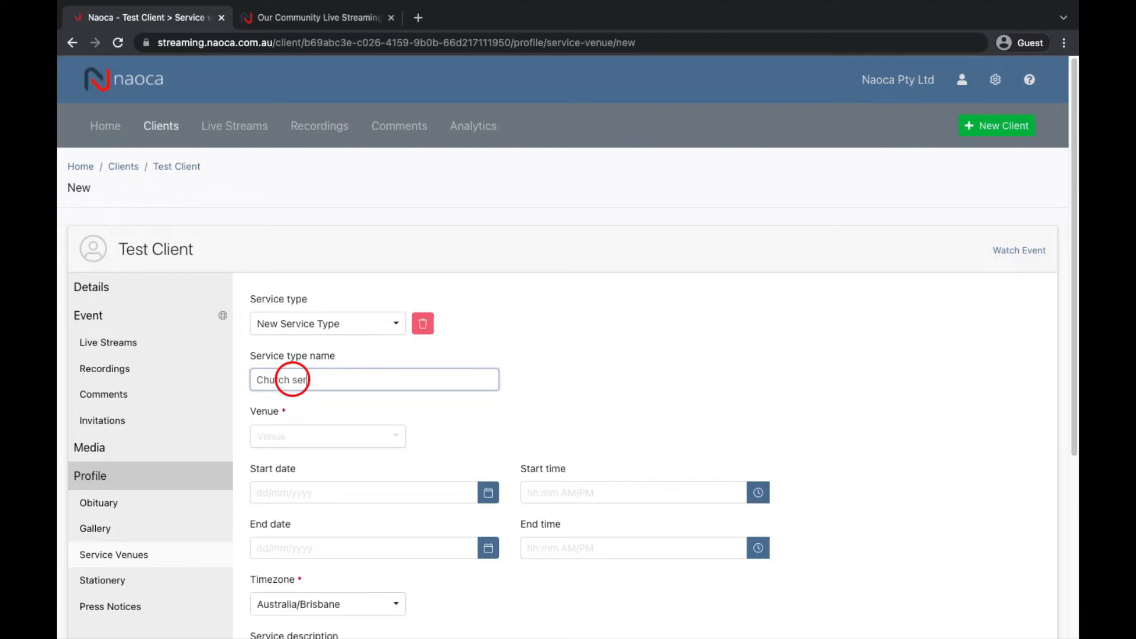
click(520, 409)
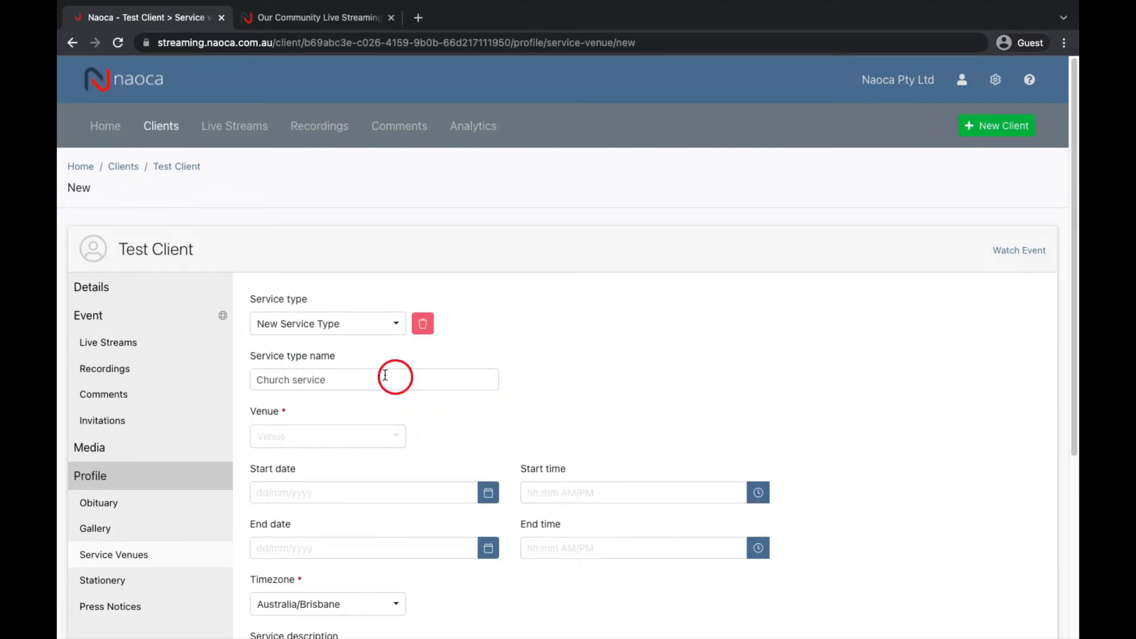
click(322, 379)
triple_click(322, 380)
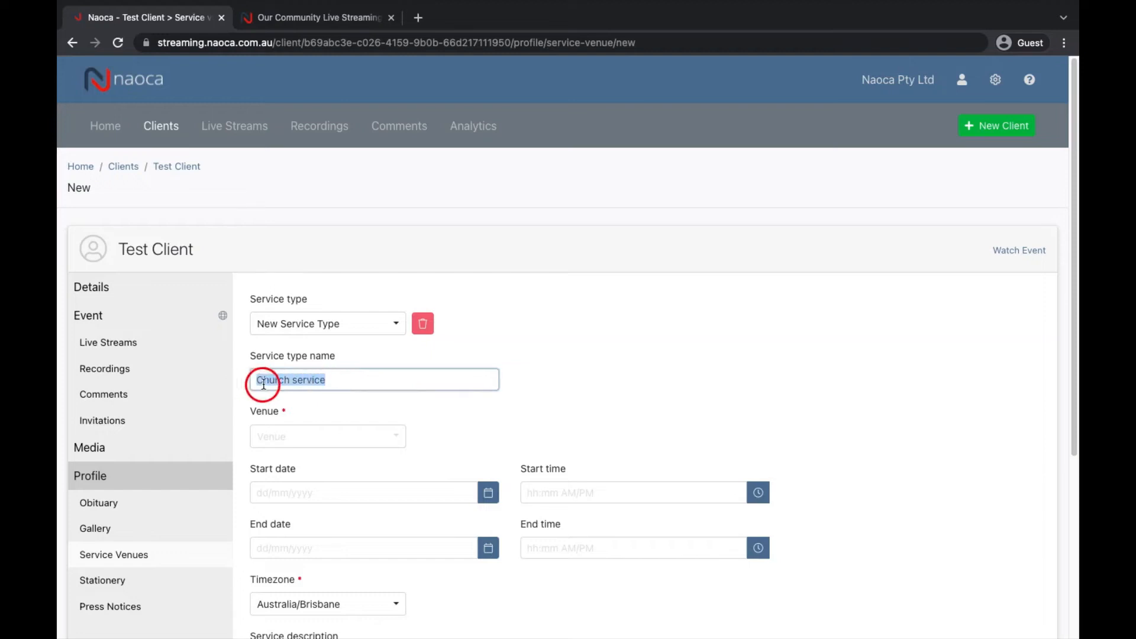
click(401, 333)
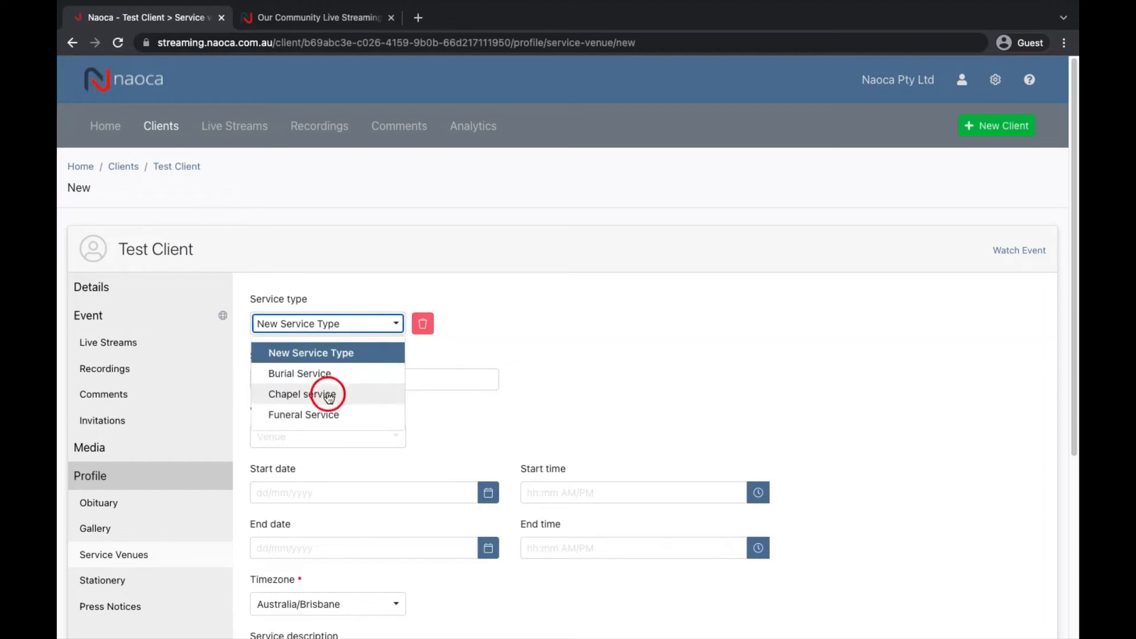
click(414, 360)
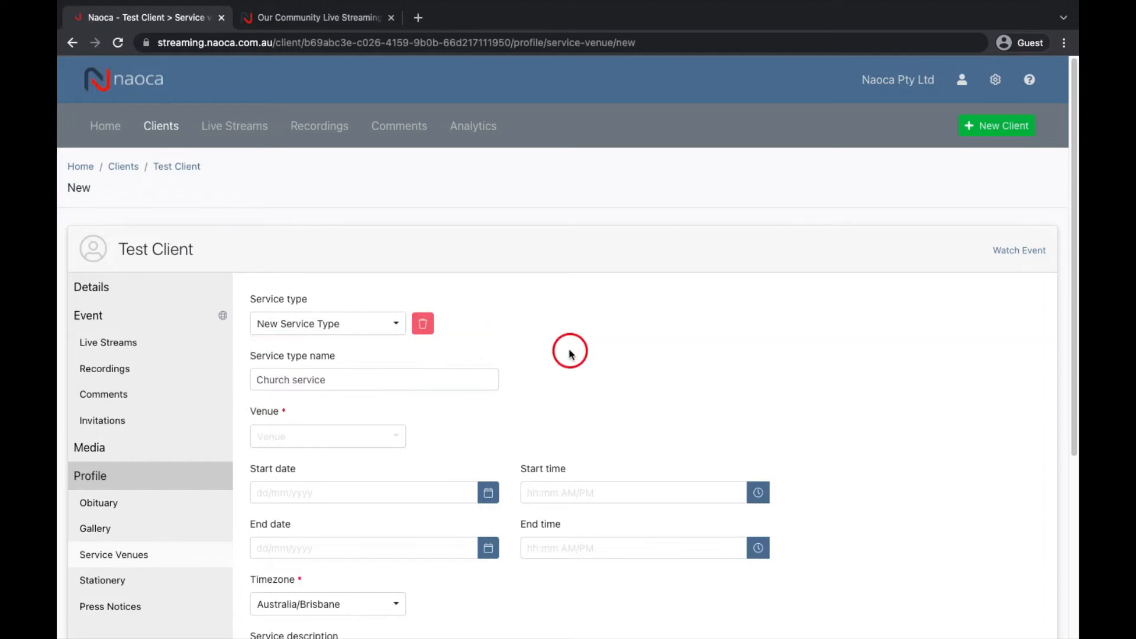
scroll(568, 350, down, 2)
Step: Create the new venue 'Church' at 1 Queen St, Brisbane City QLD, Australia
click(373, 330)
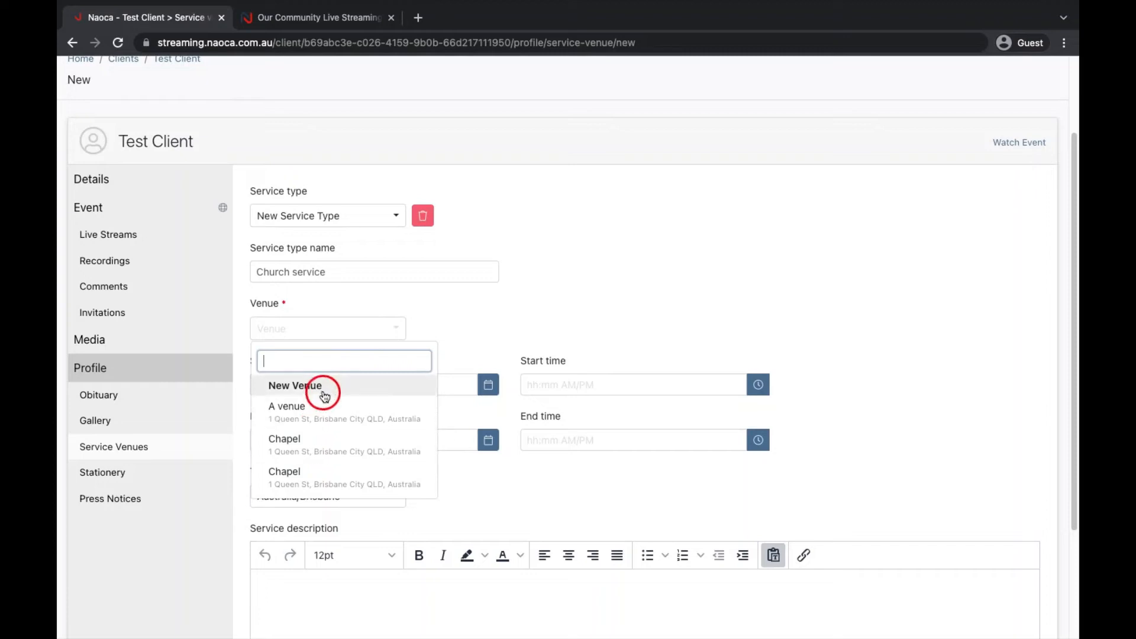
click(325, 385)
click(337, 382)
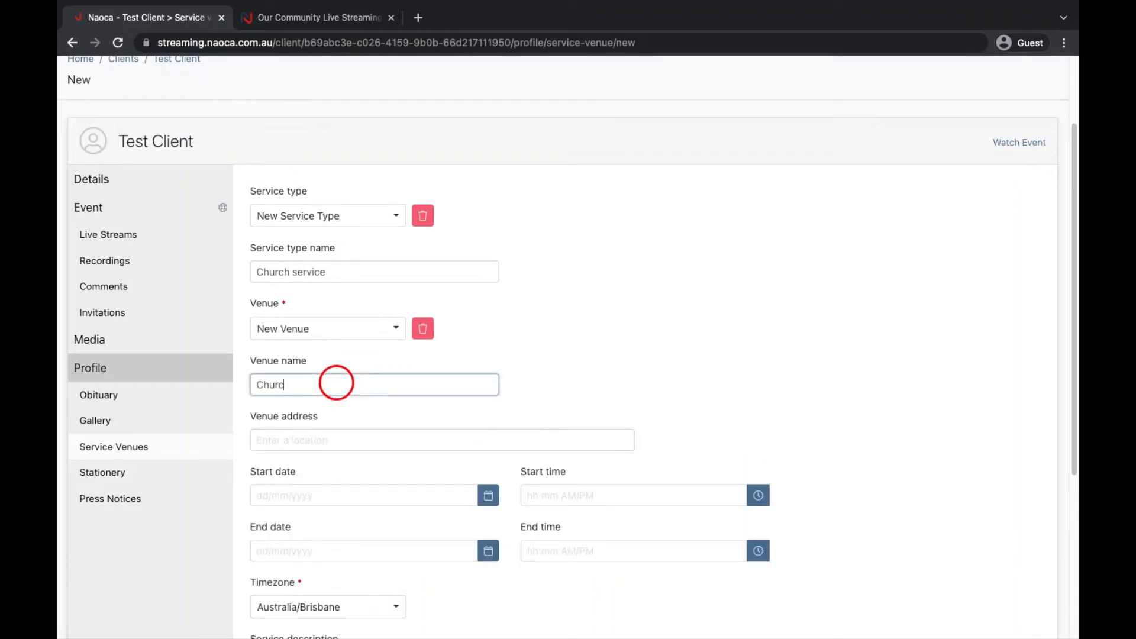
click(309, 440)
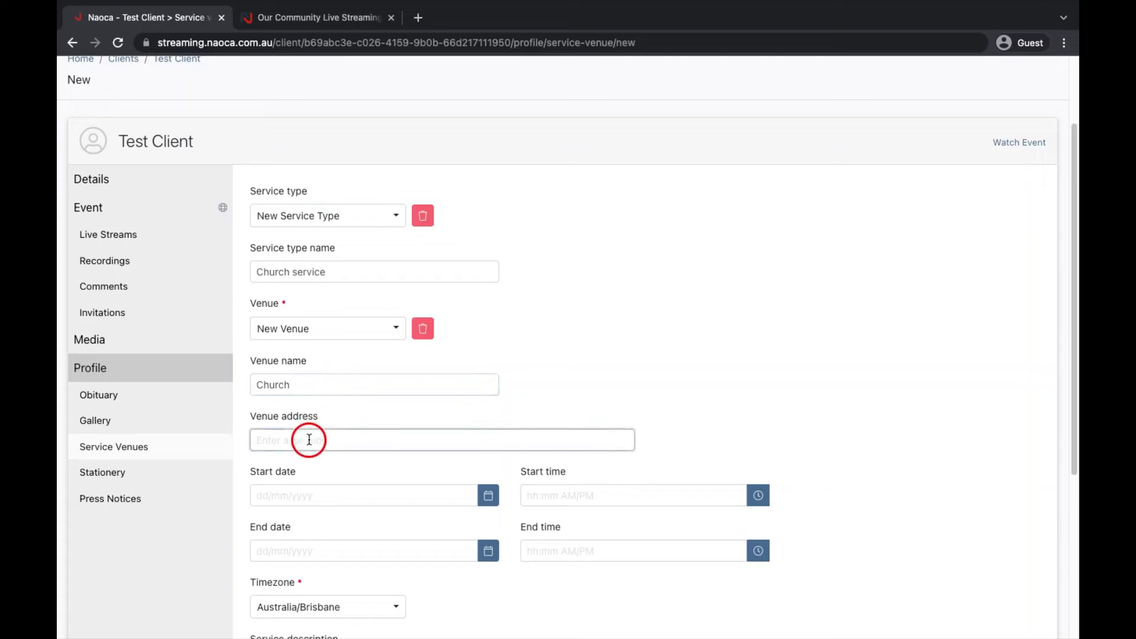
text(1 queen st, bris)
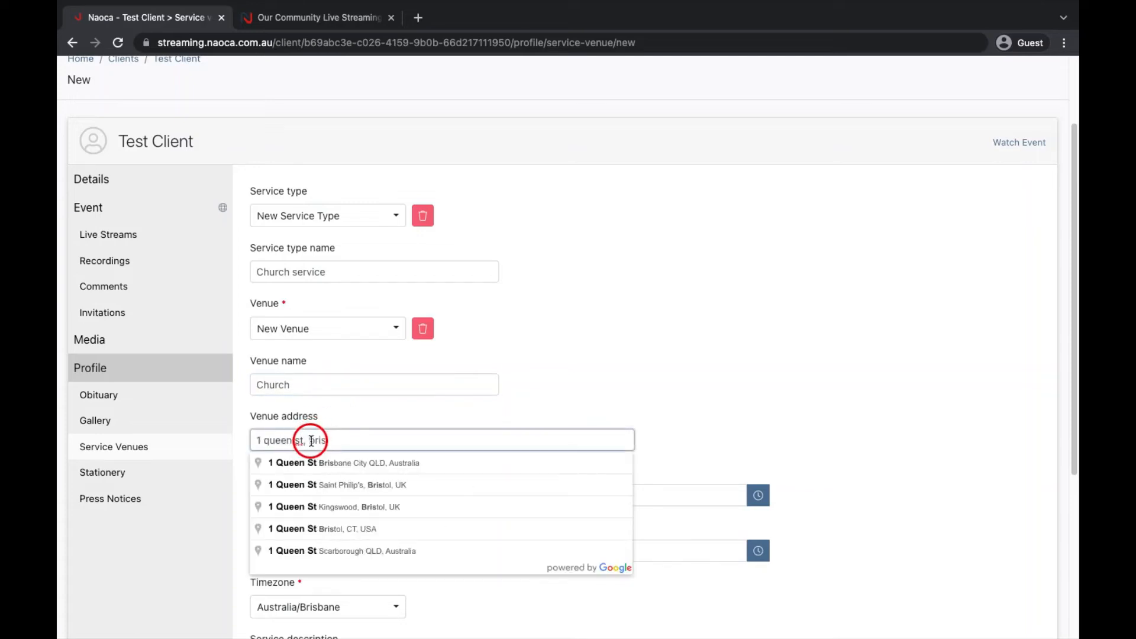
click(317, 462)
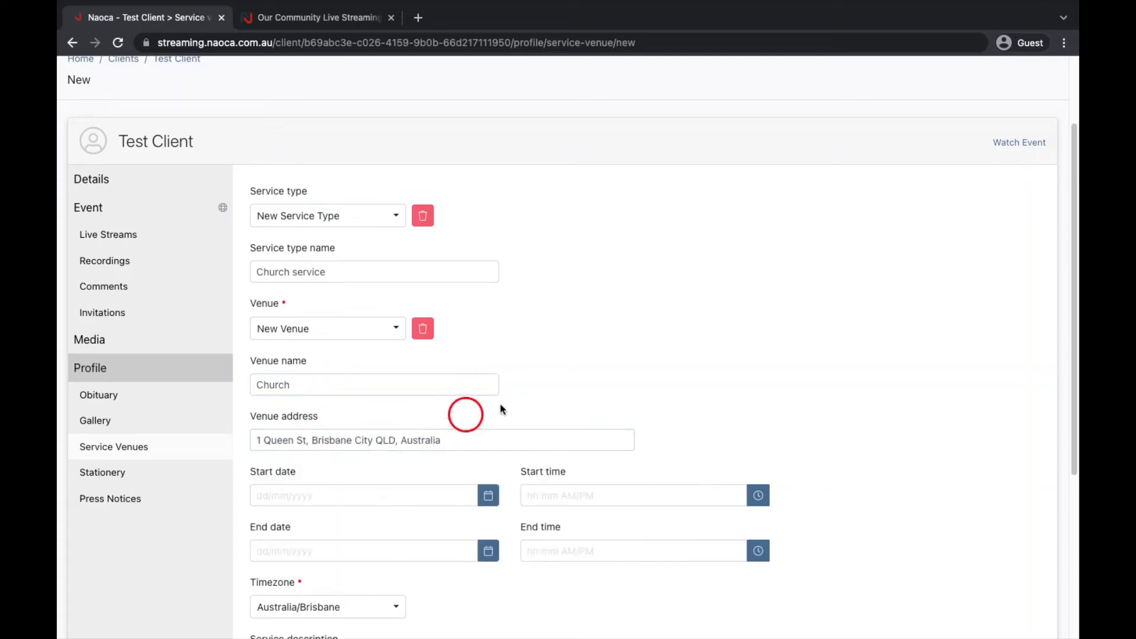
scroll(606, 365, down, 2)
scroll(606, 365, down, 1)
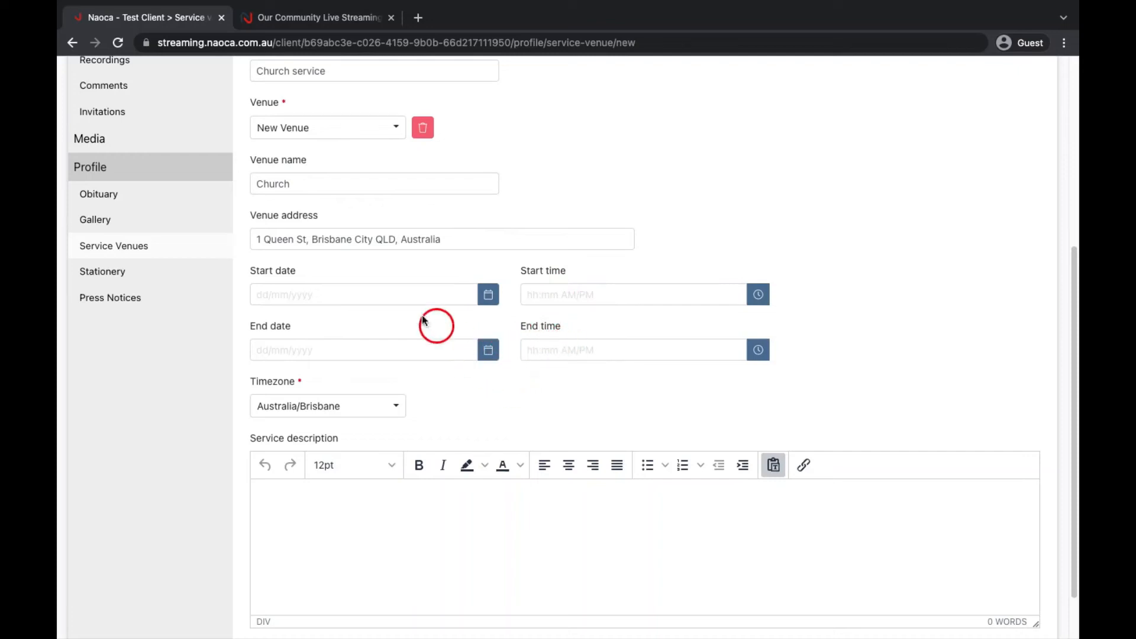
Step: Set the service start to 21 January 2022 at 11:00 AM
click(380, 291)
click(366, 204)
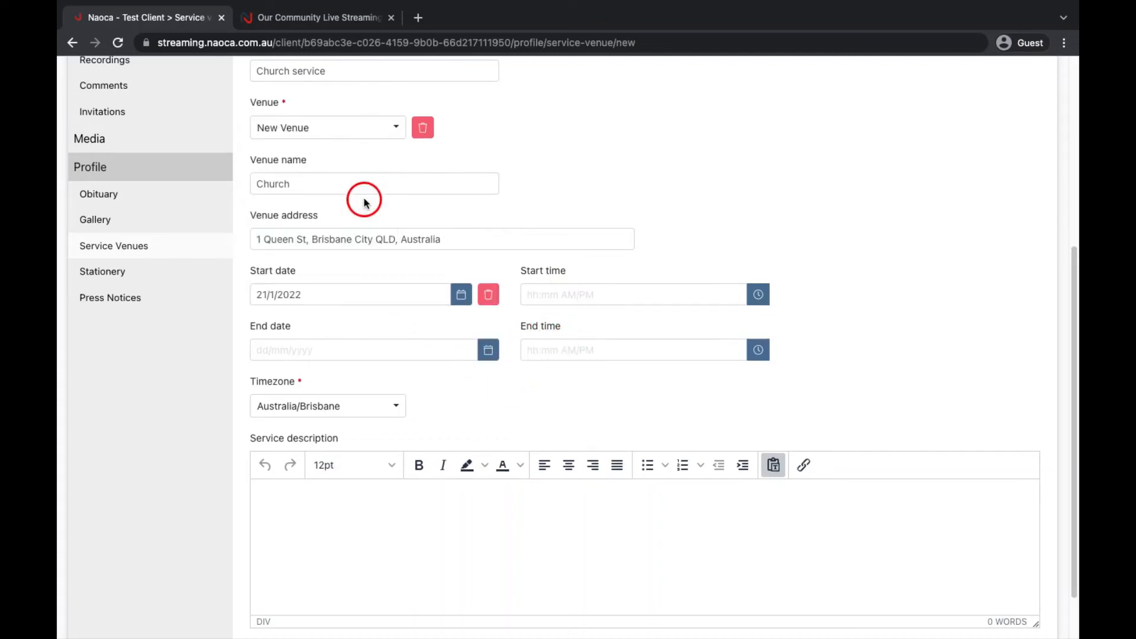
click(558, 296)
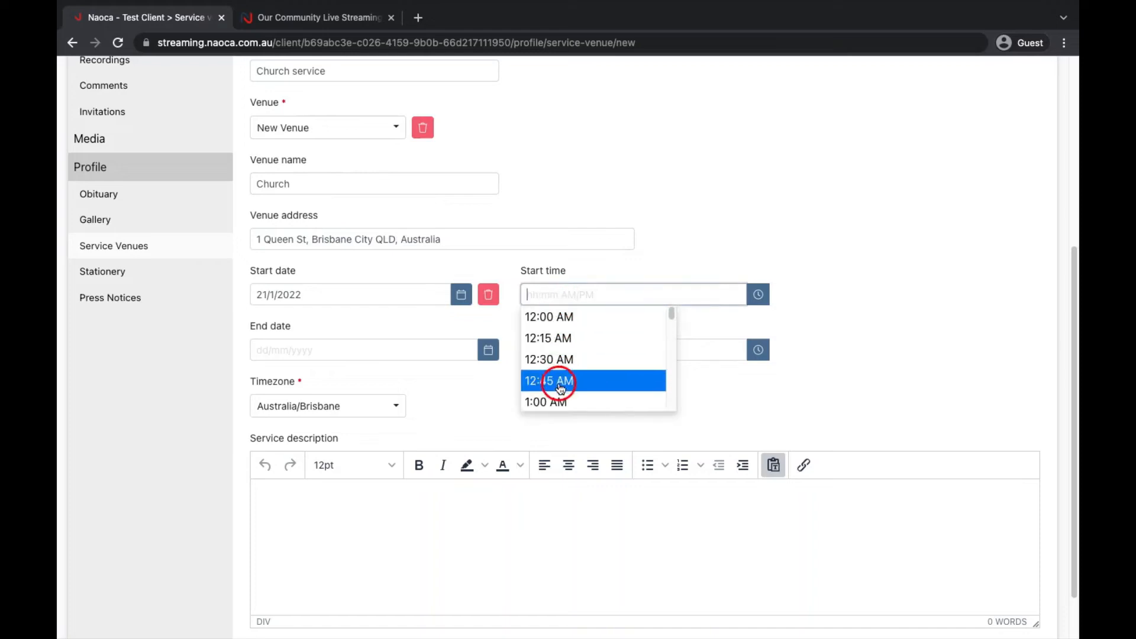
click(556, 400)
click(560, 300)
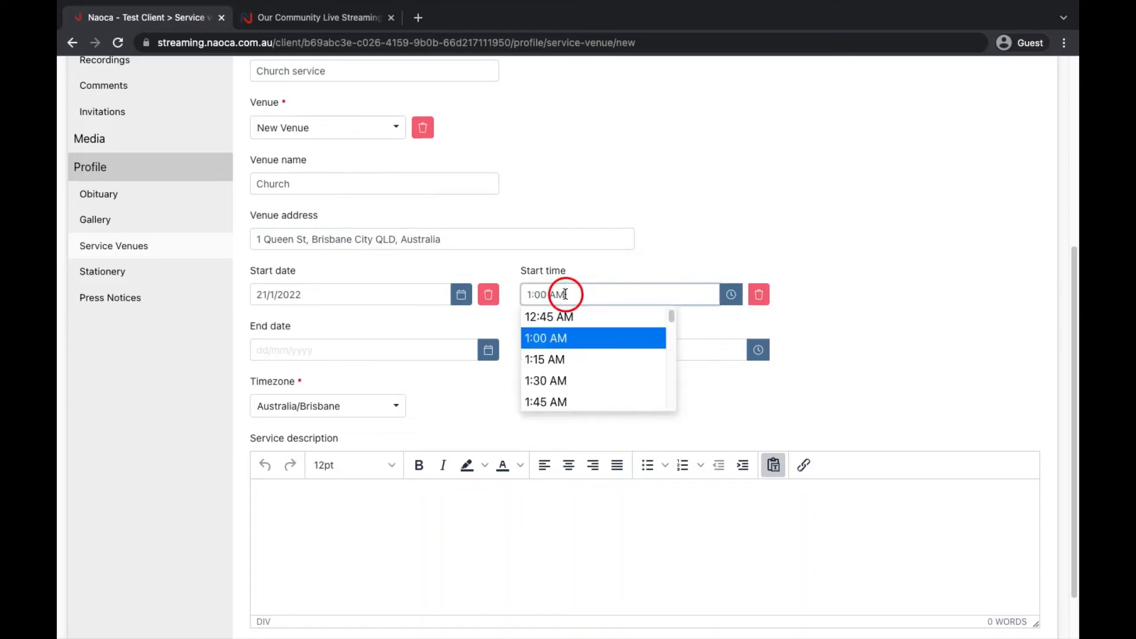
scroll(572, 366, down, 5)
scroll(571, 368, down, 7)
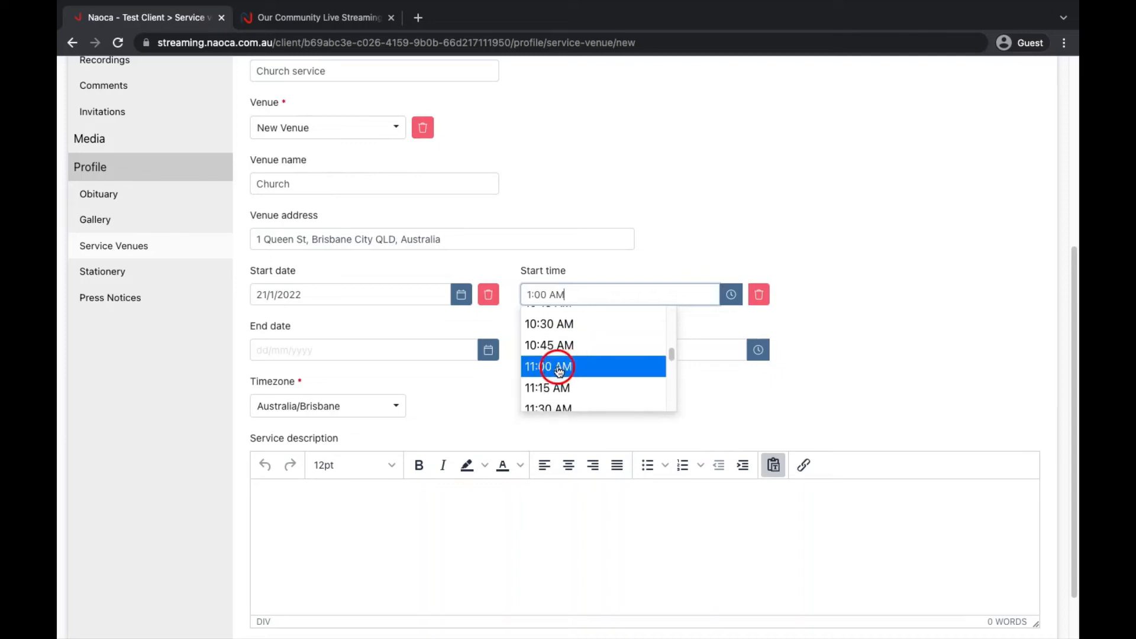
click(562, 367)
Step: Set the end to 11:45 AM on 21 January 2022 and save the Church service venue
click(545, 350)
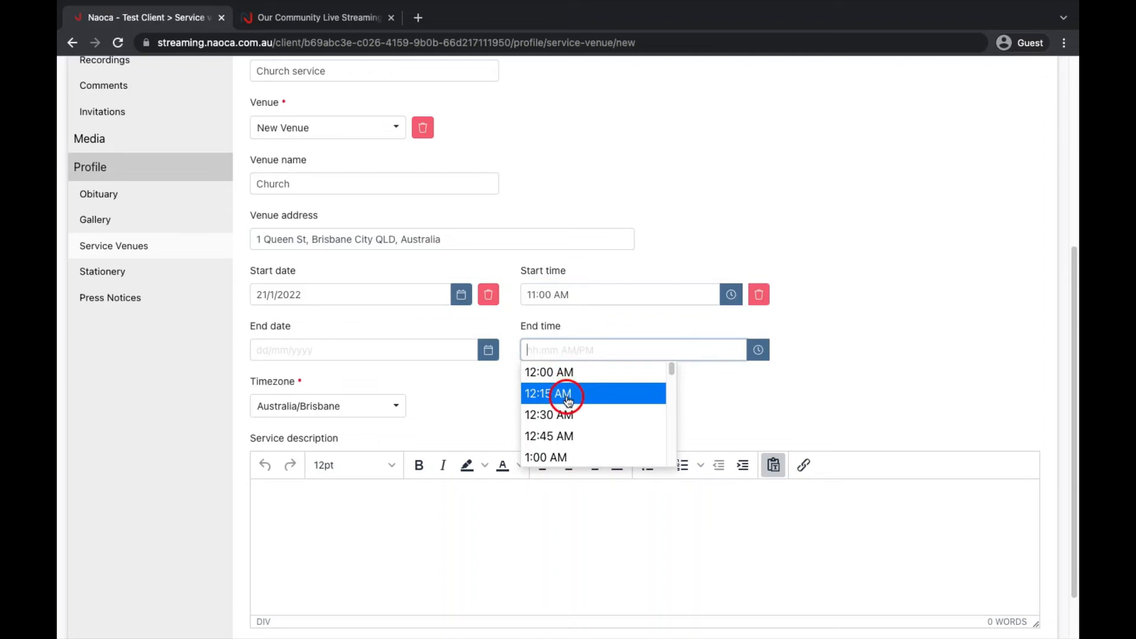
scroll(565, 396, up, 1)
scroll(583, 468, down, 10)
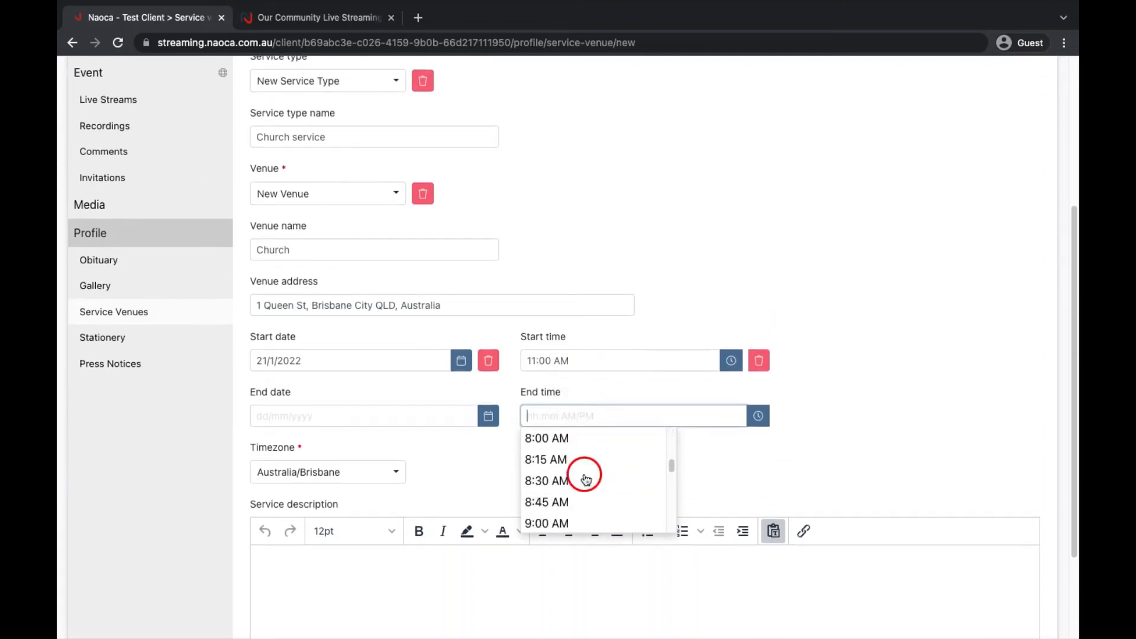
scroll(586, 479, down, 5)
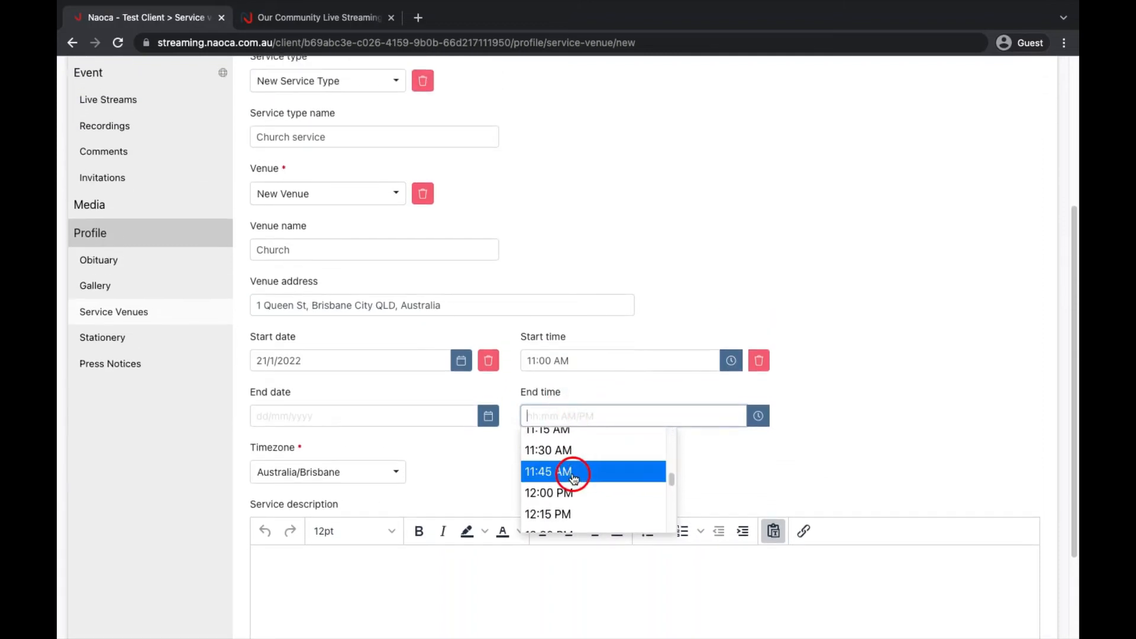
click(573, 473)
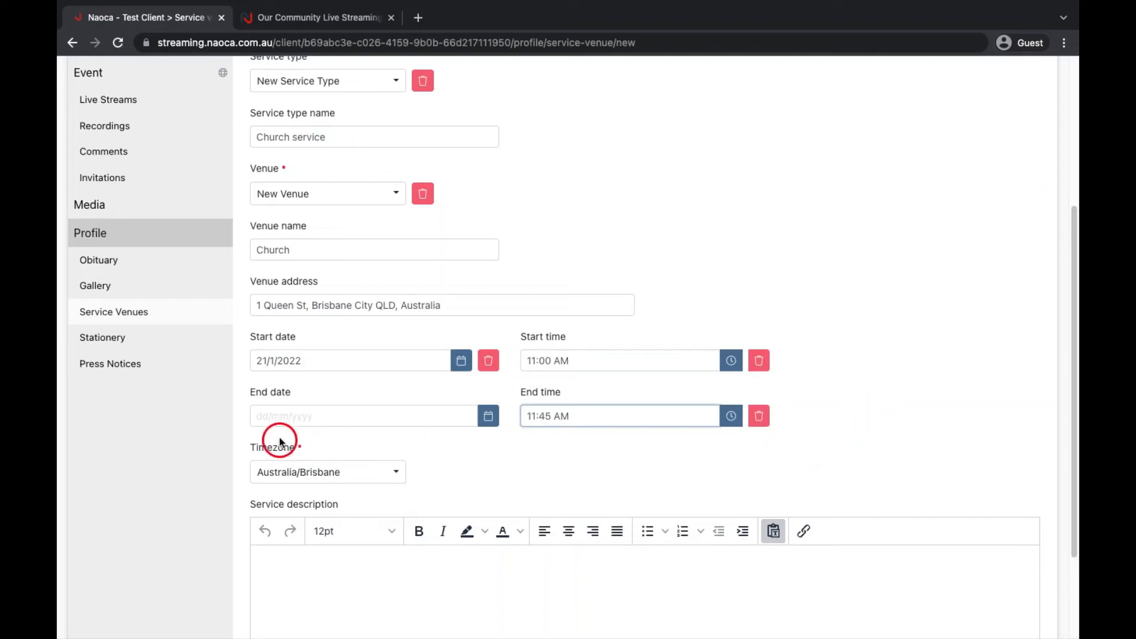
click(297, 417)
click(367, 324)
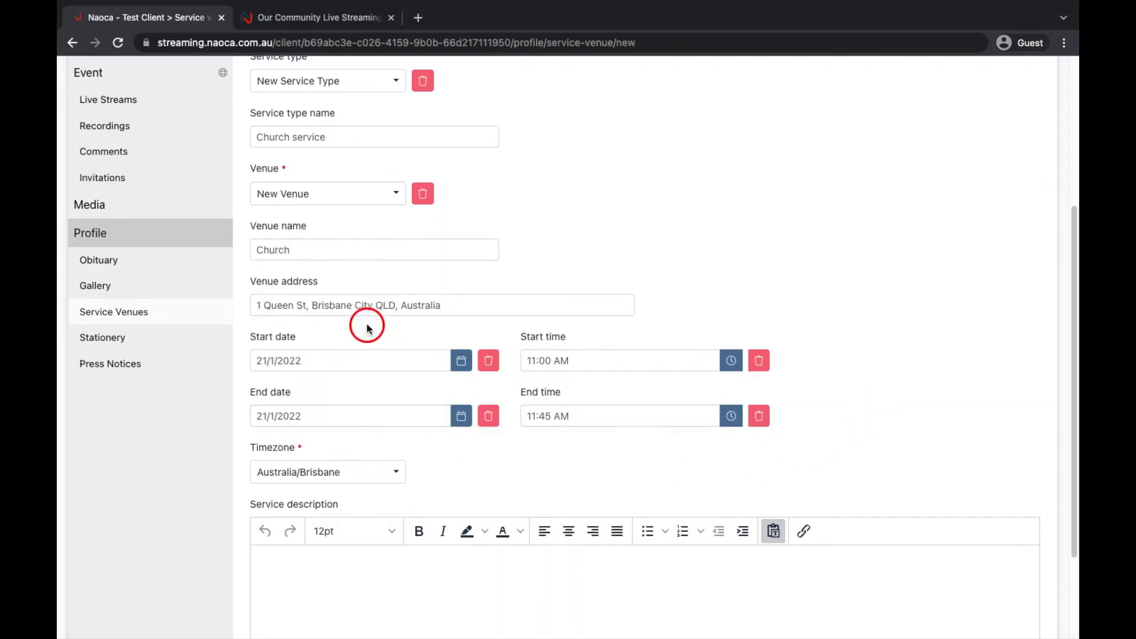
scroll(644, 459, down, 2)
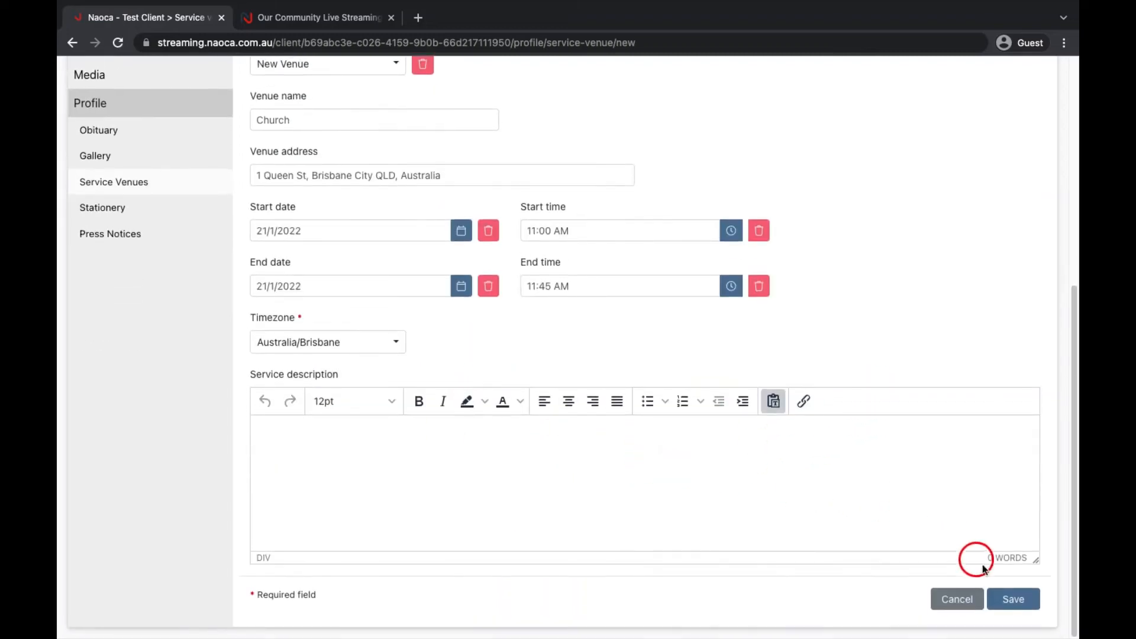
click(1013, 604)
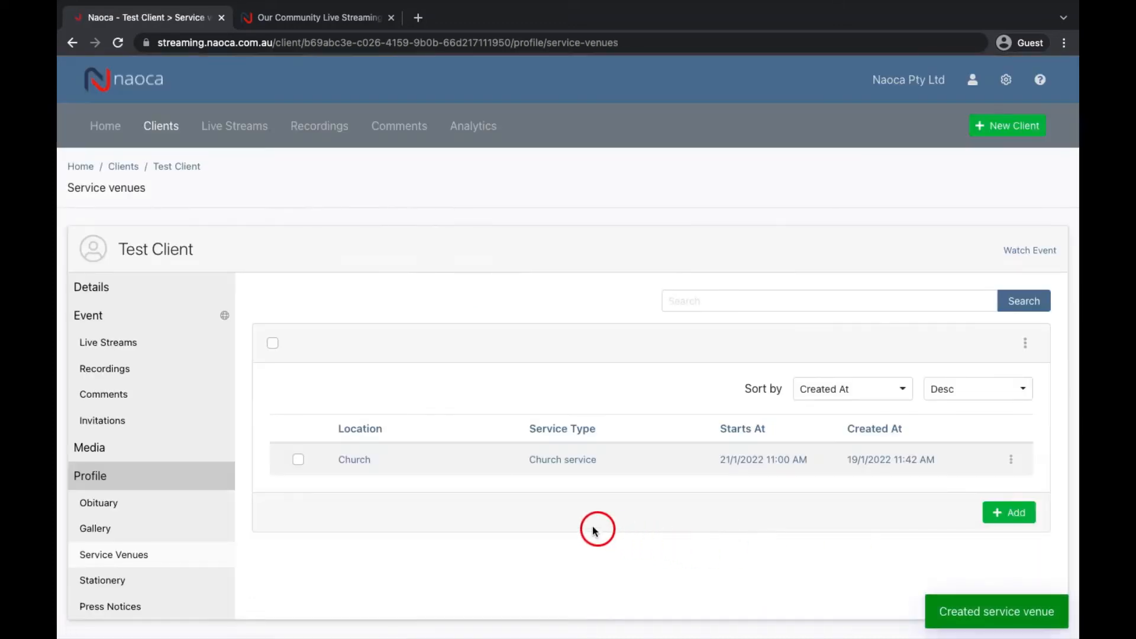
click(115, 583)
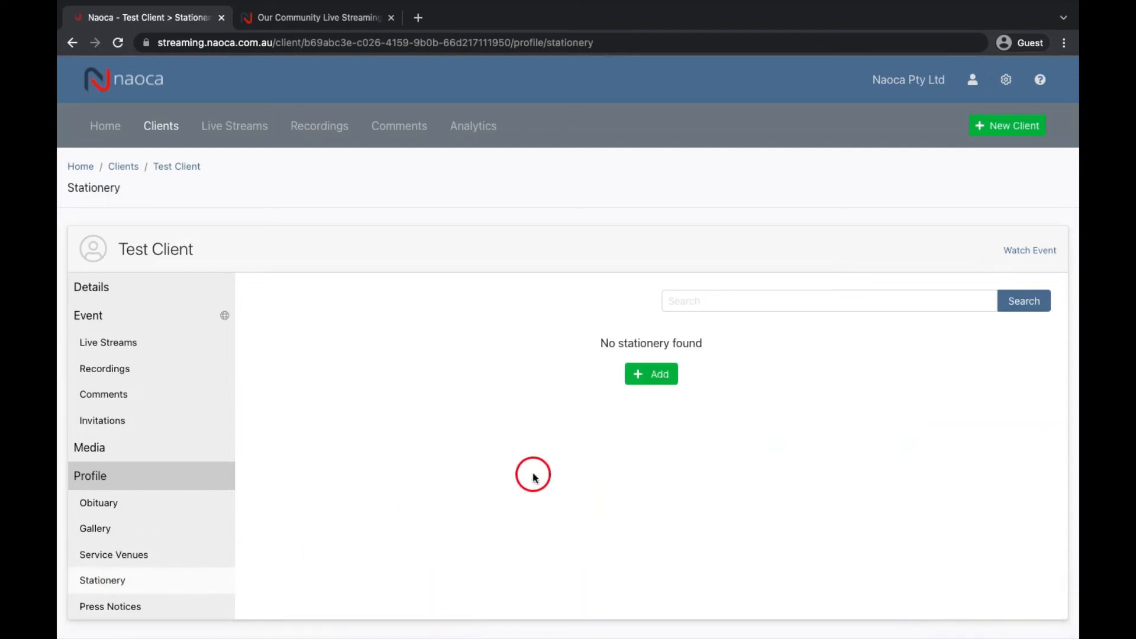
Step: Add an Order of Service stationery document with the uploaded covid-19 safety plan PDF
click(655, 374)
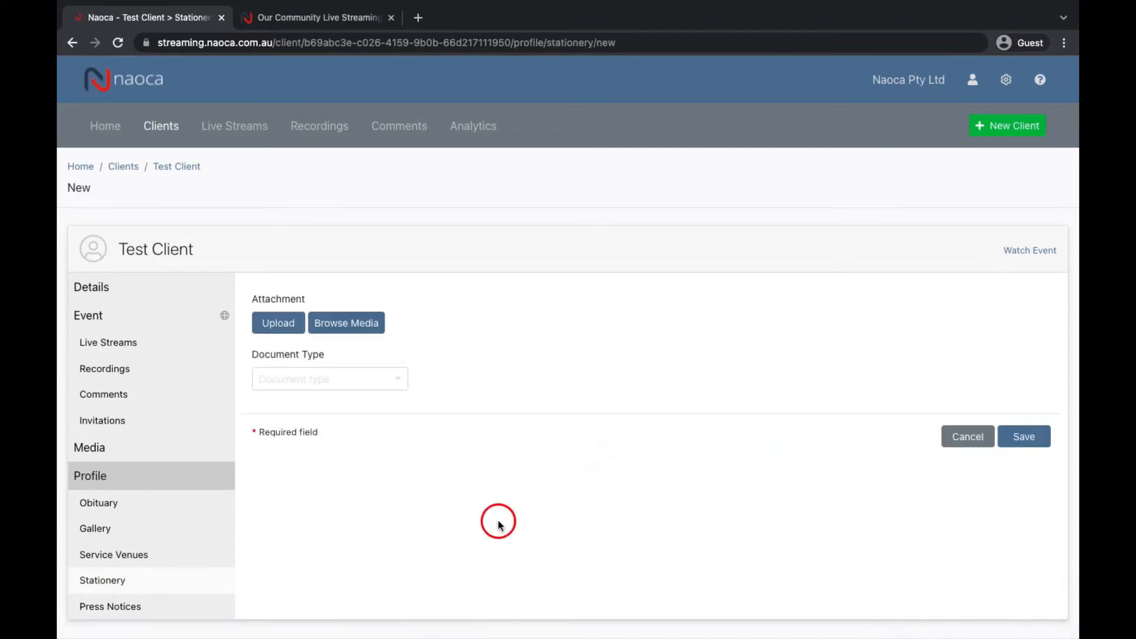
click(364, 381)
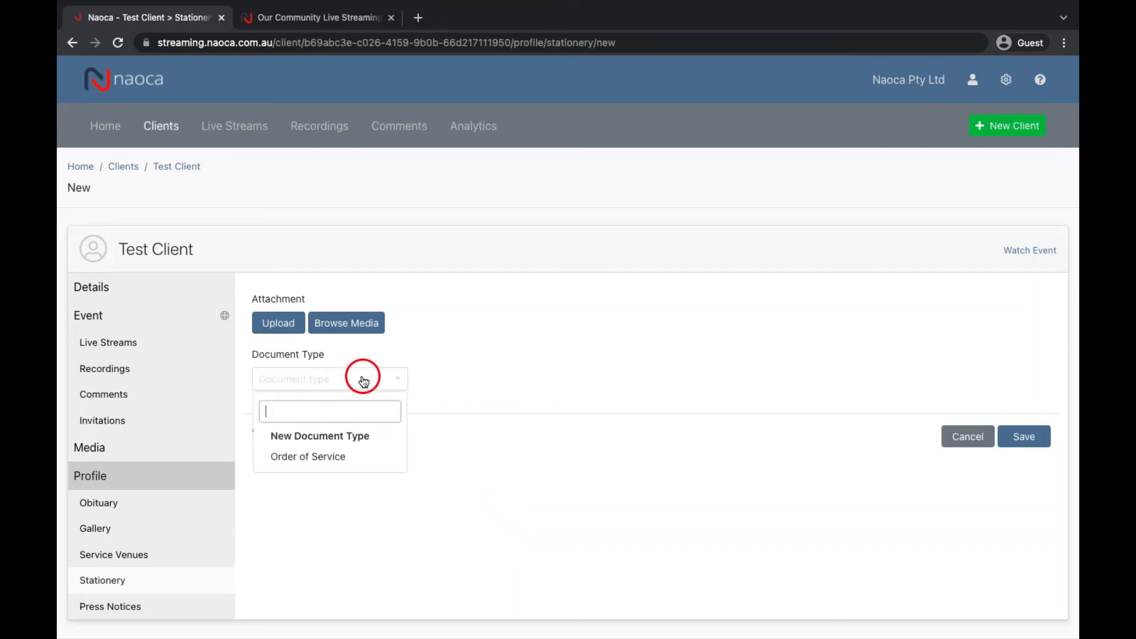
click(325, 461)
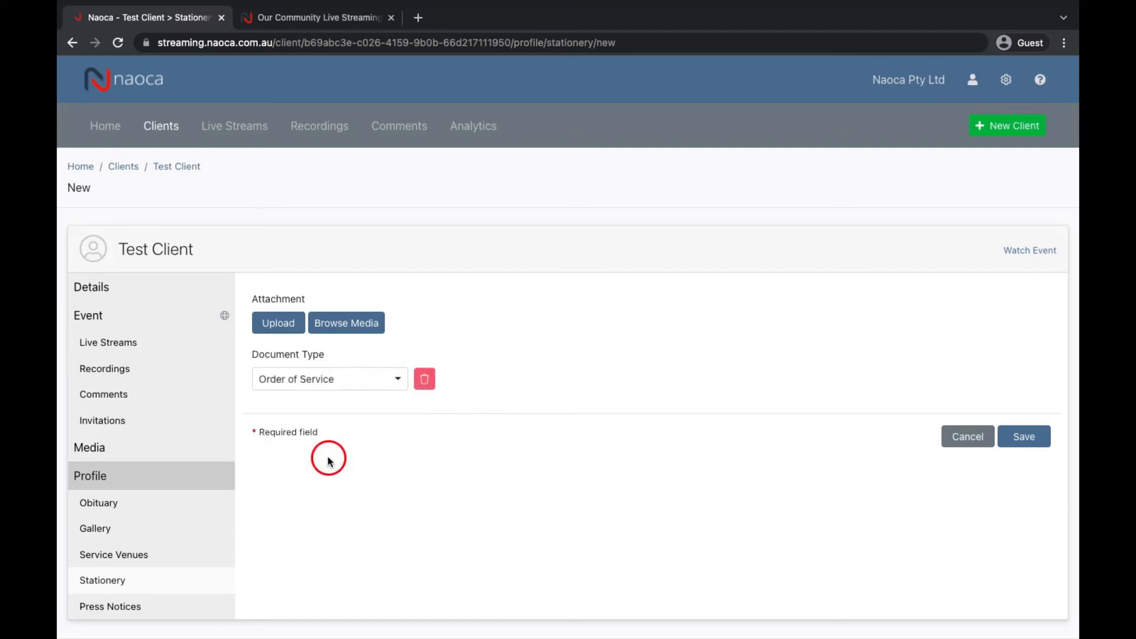
click(349, 334)
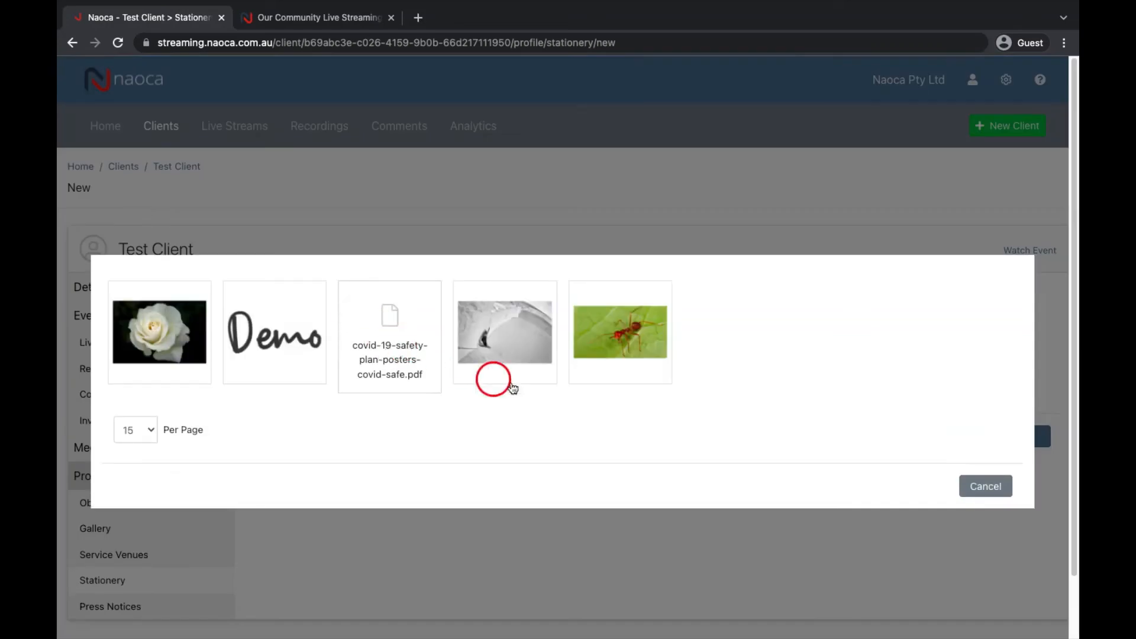
click(977, 487)
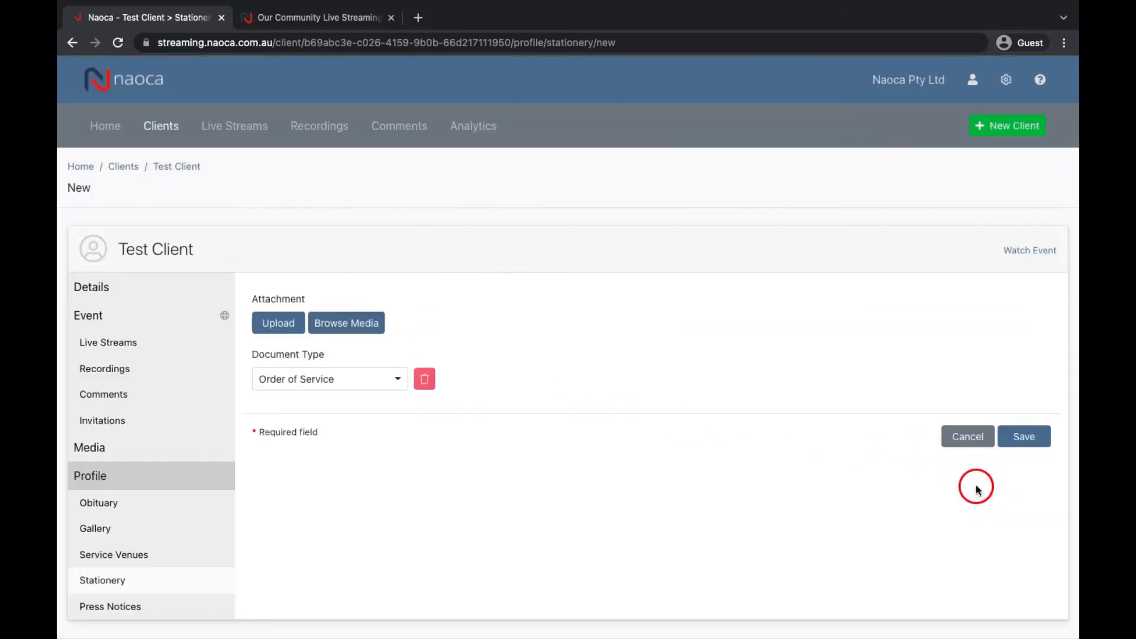
click(278, 325)
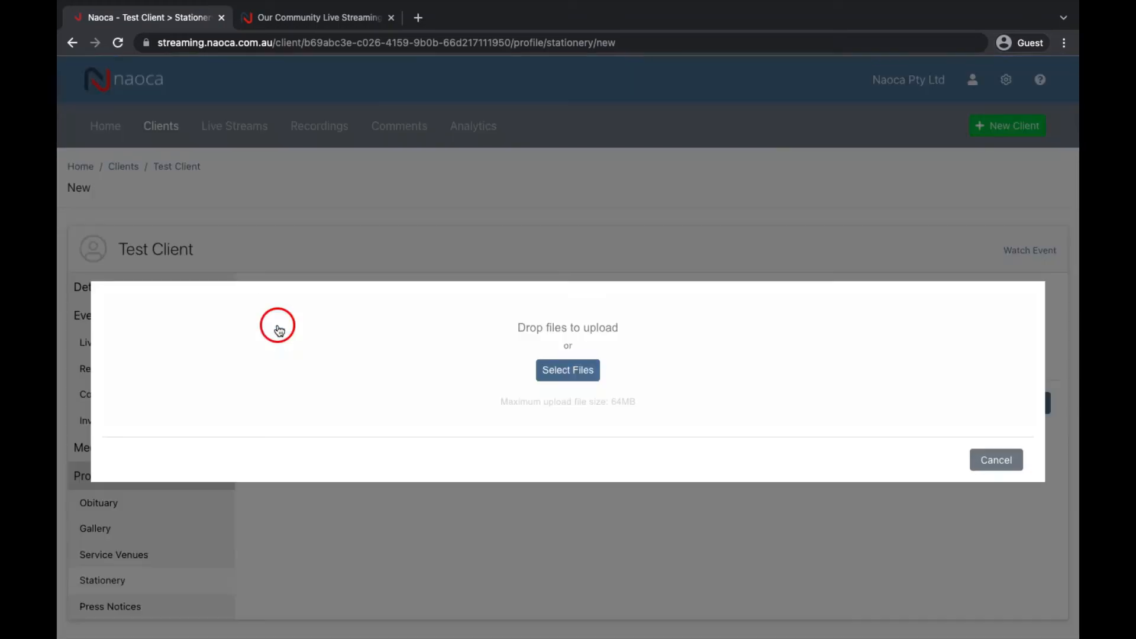
click(576, 373)
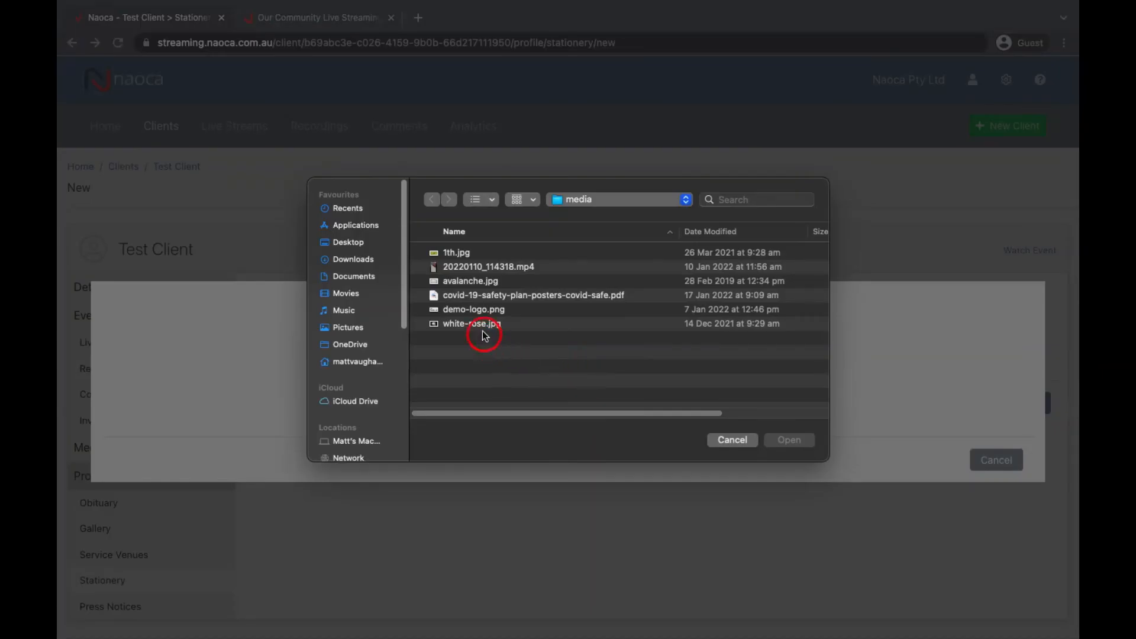
double_click(475, 295)
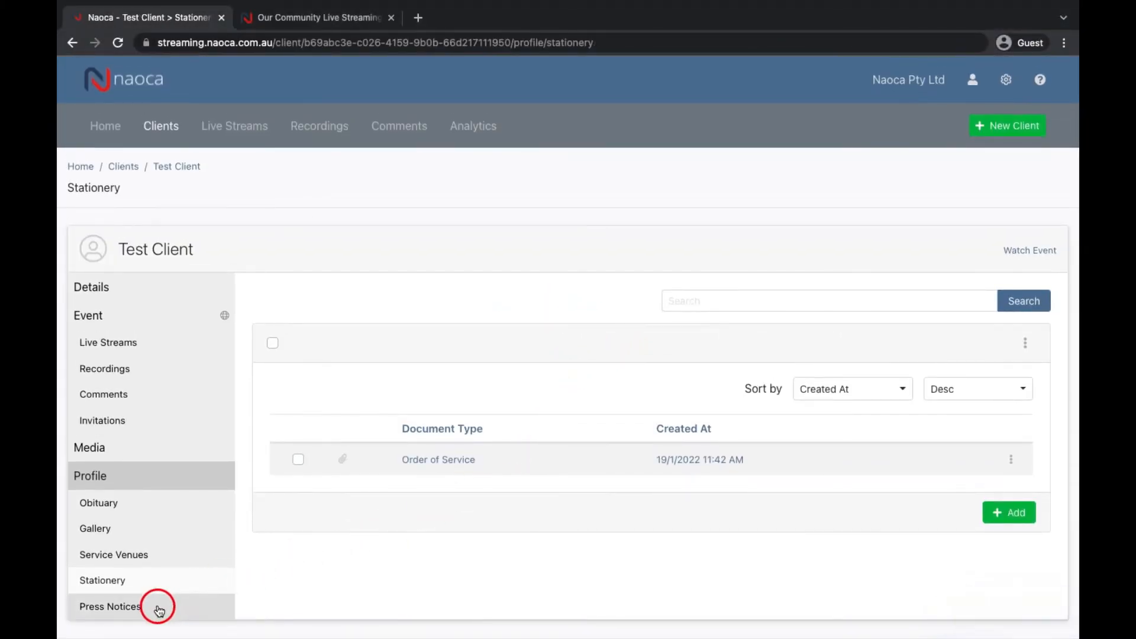
Step: Add a press notice for new publication 'Another fake publication', dated 21/01/2022, attaching the covid safety plan PDF
click(157, 608)
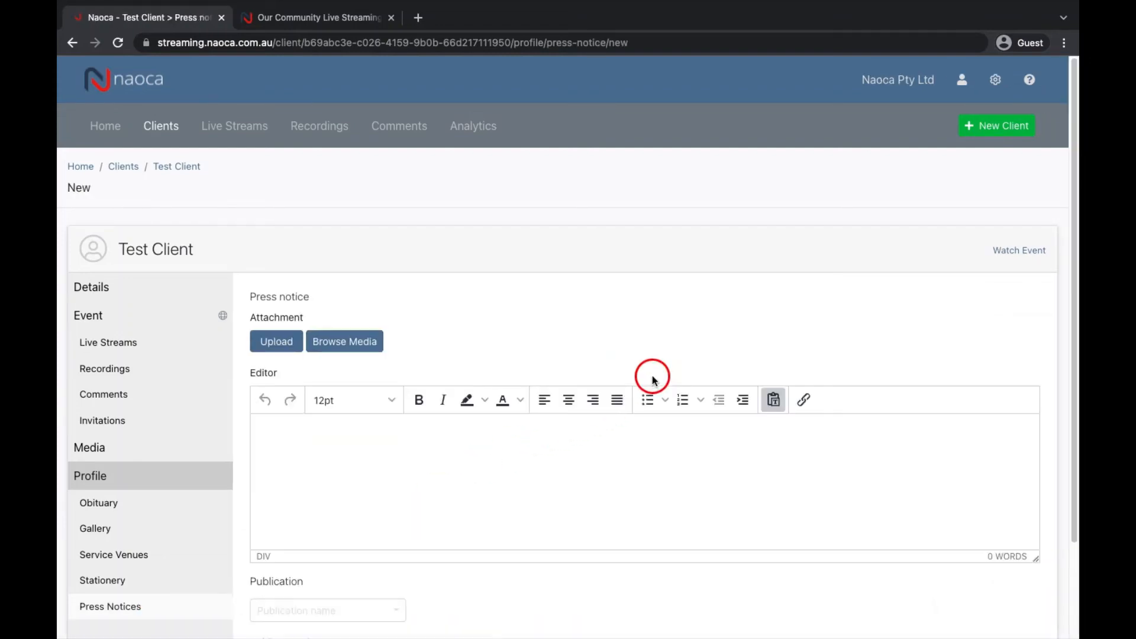
scroll(608, 309, down, 2)
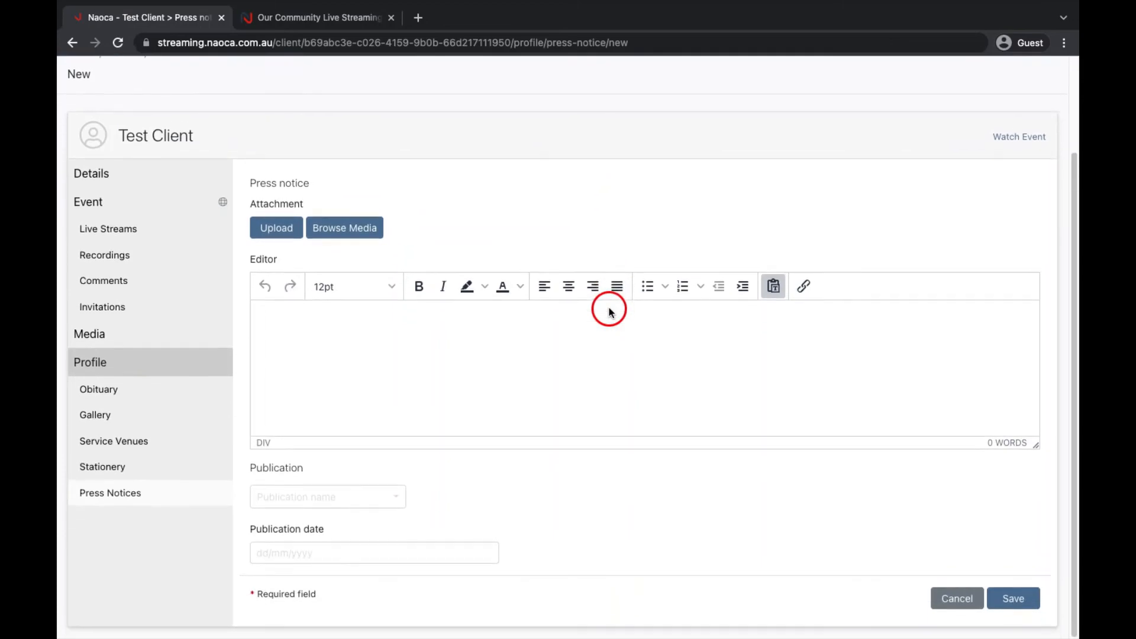
click(317, 499)
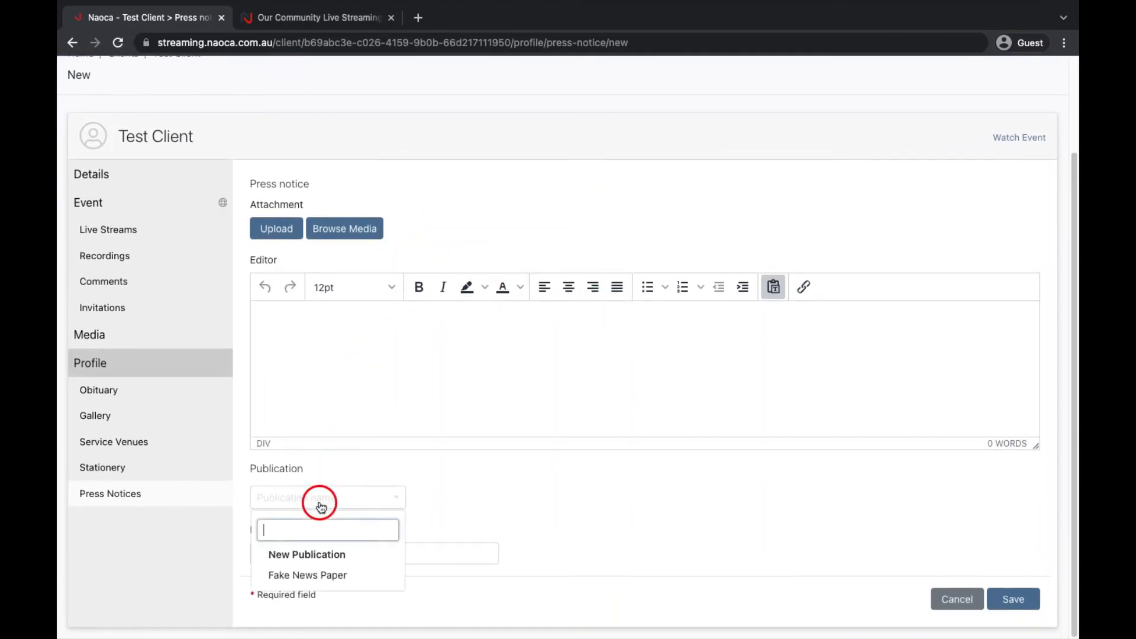
click(314, 554)
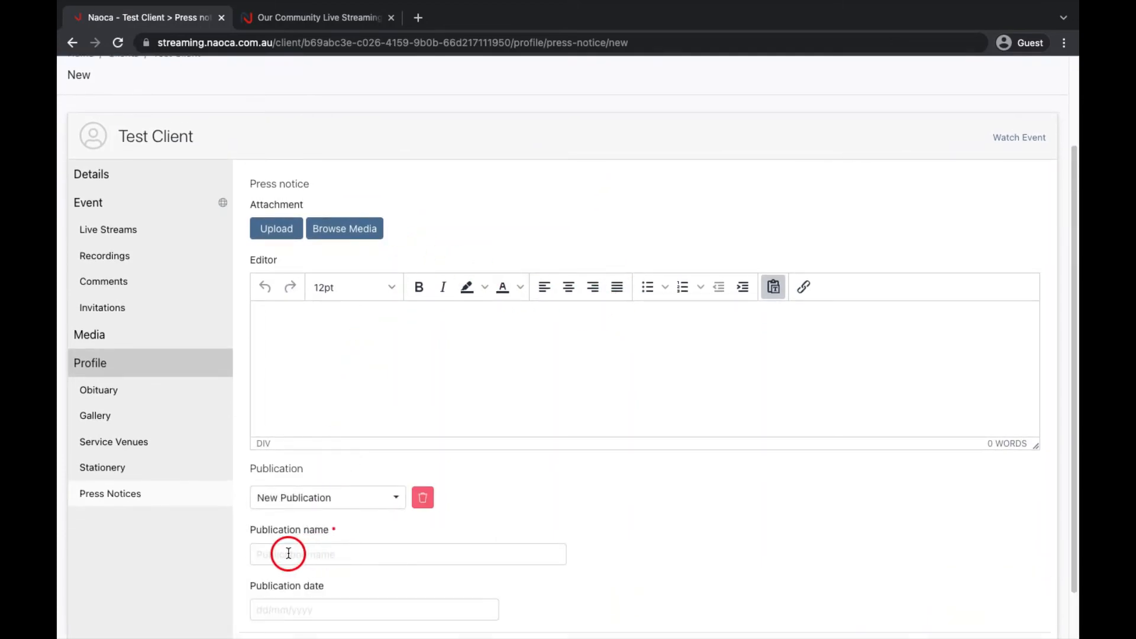
click(288, 553)
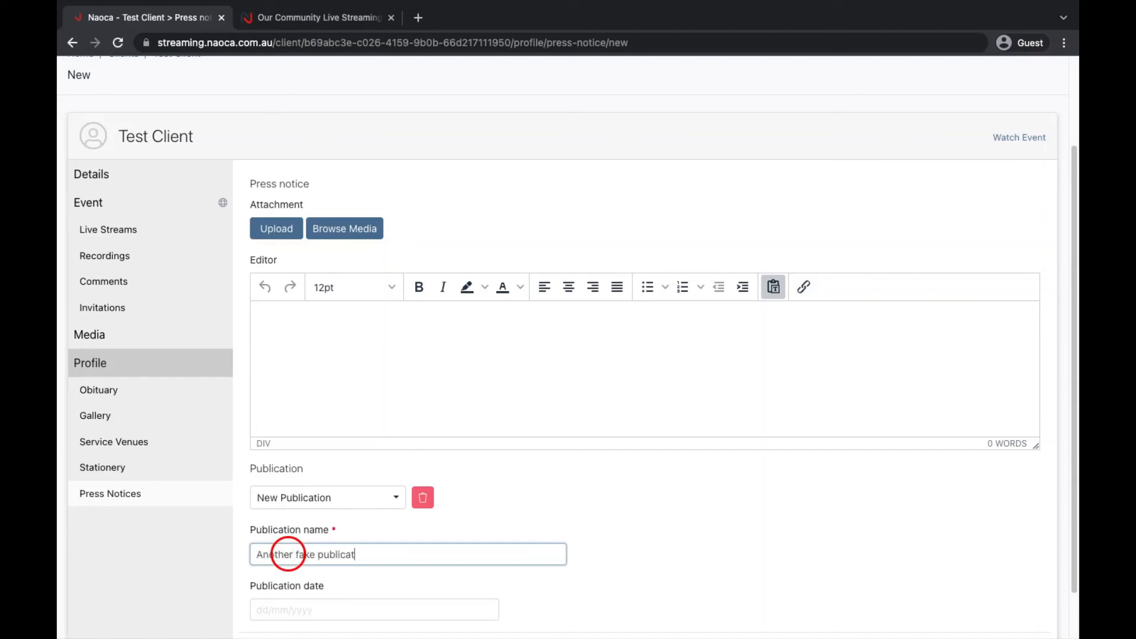
scroll(322, 545, down, 1)
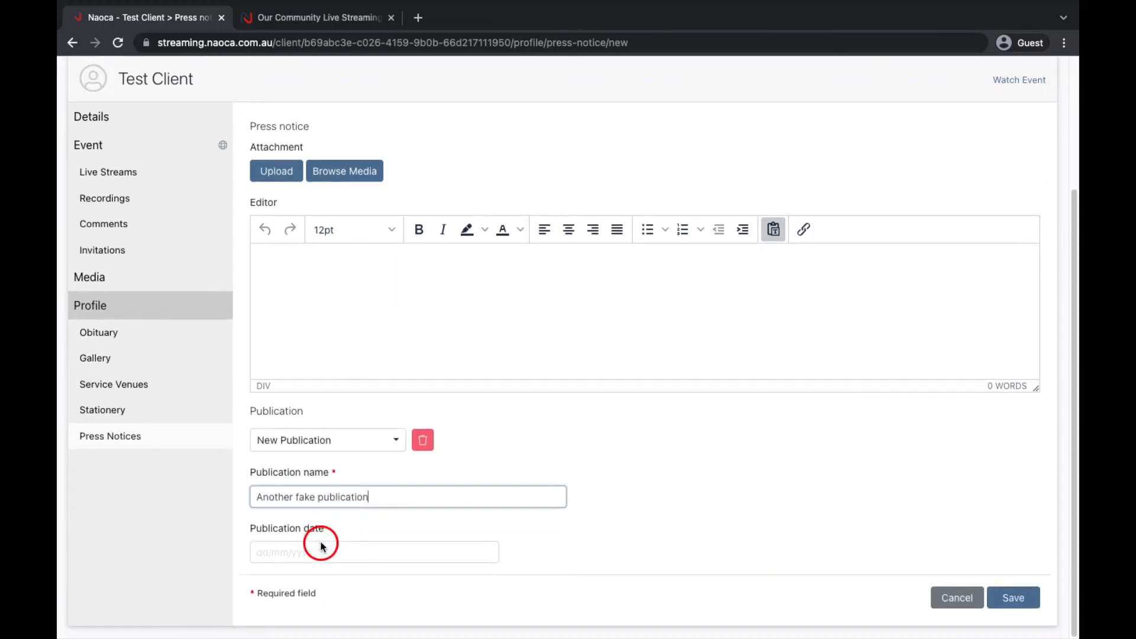
click(287, 555)
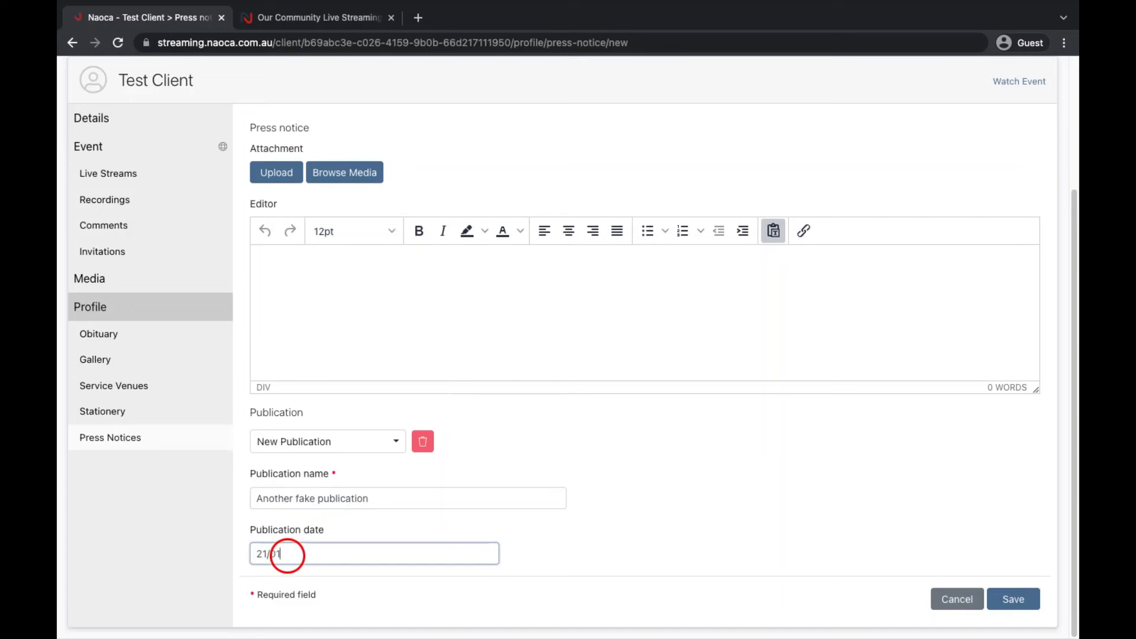
click(426, 524)
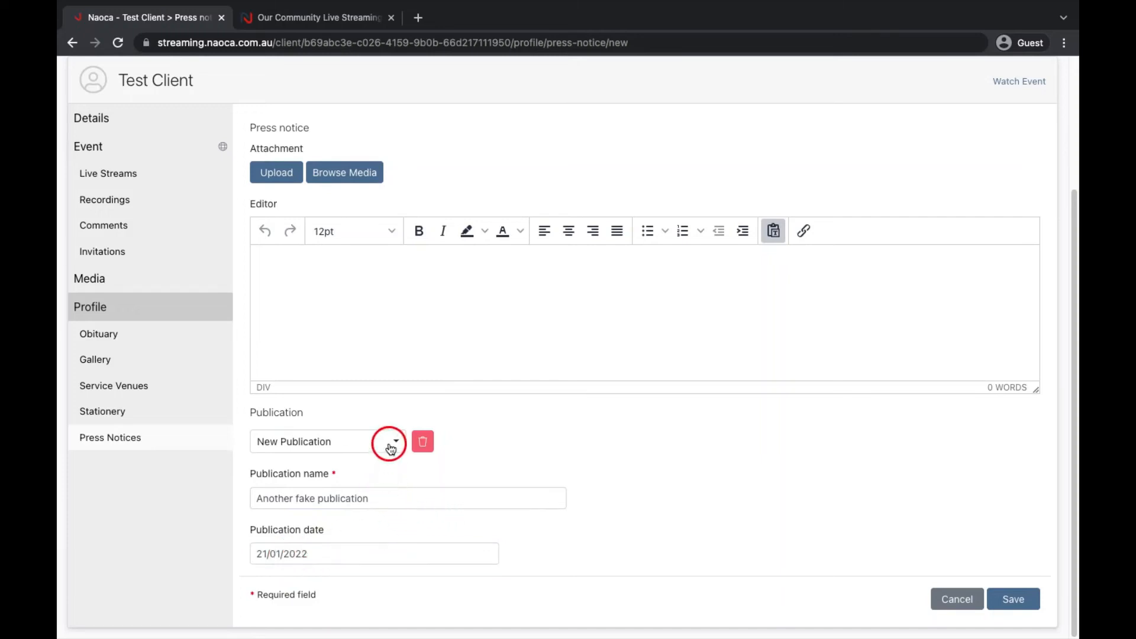
click(340, 171)
click(494, 336)
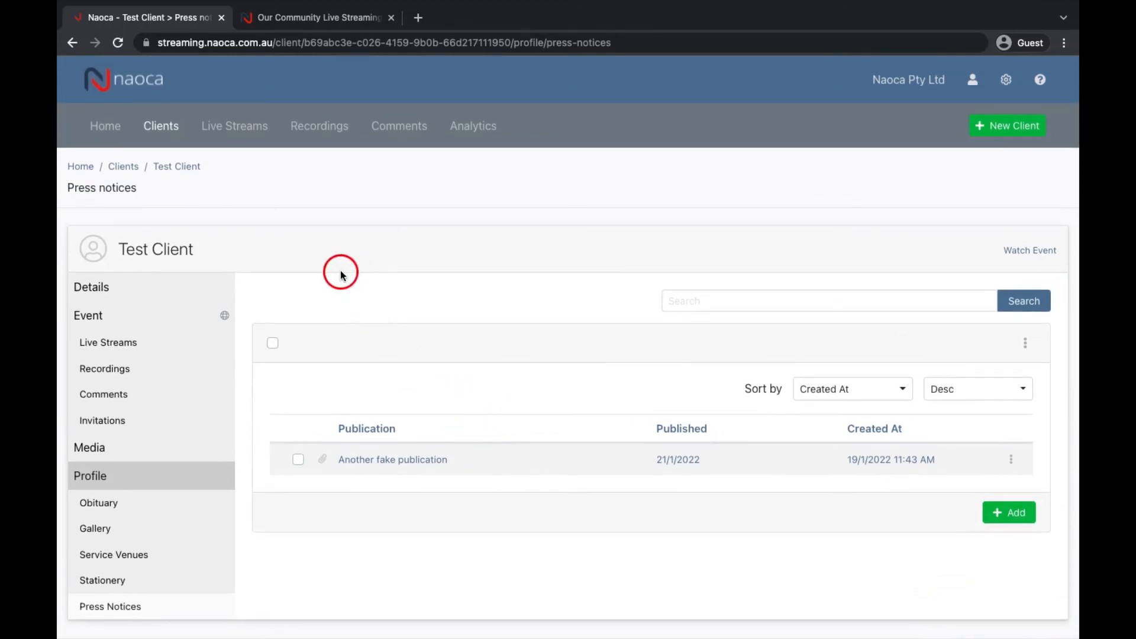
click(99, 454)
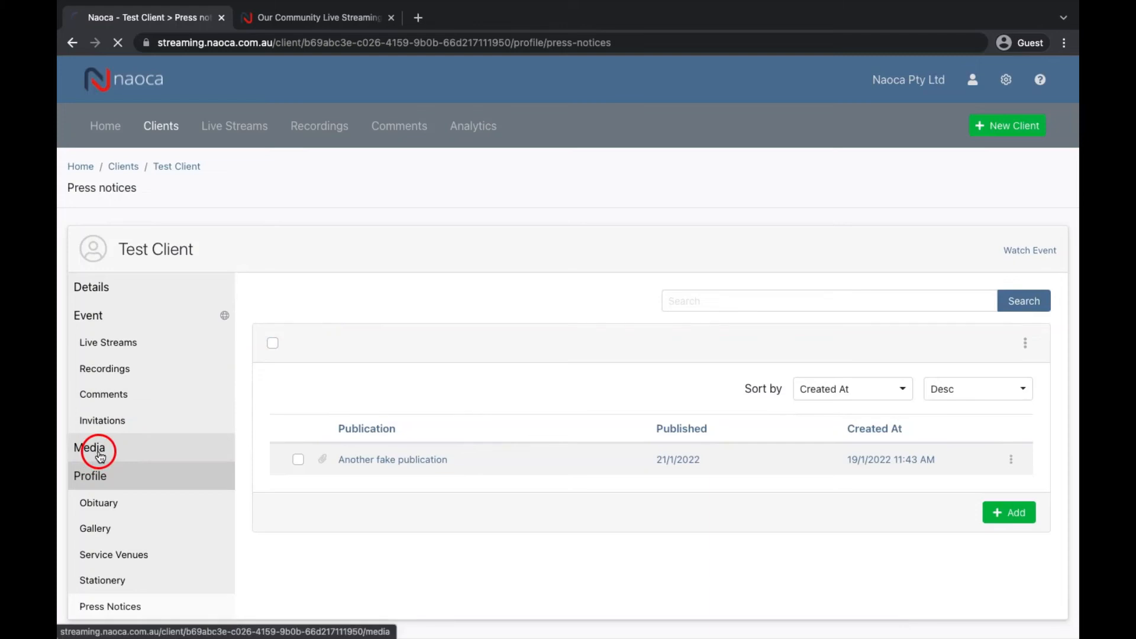
scroll(460, 413, down, 3)
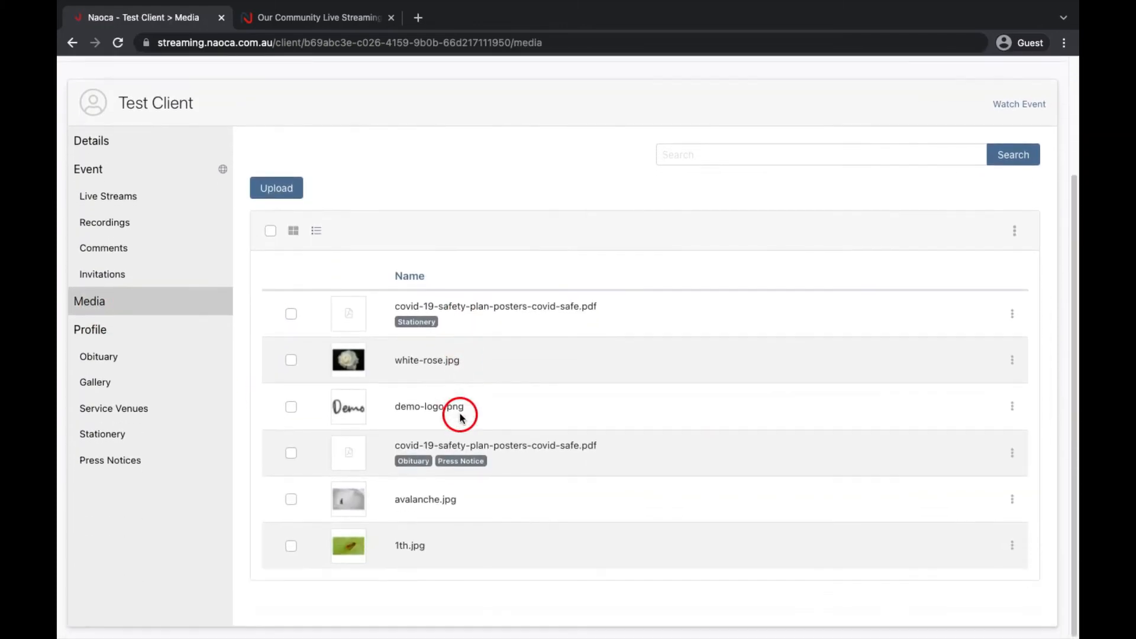
click(1011, 546)
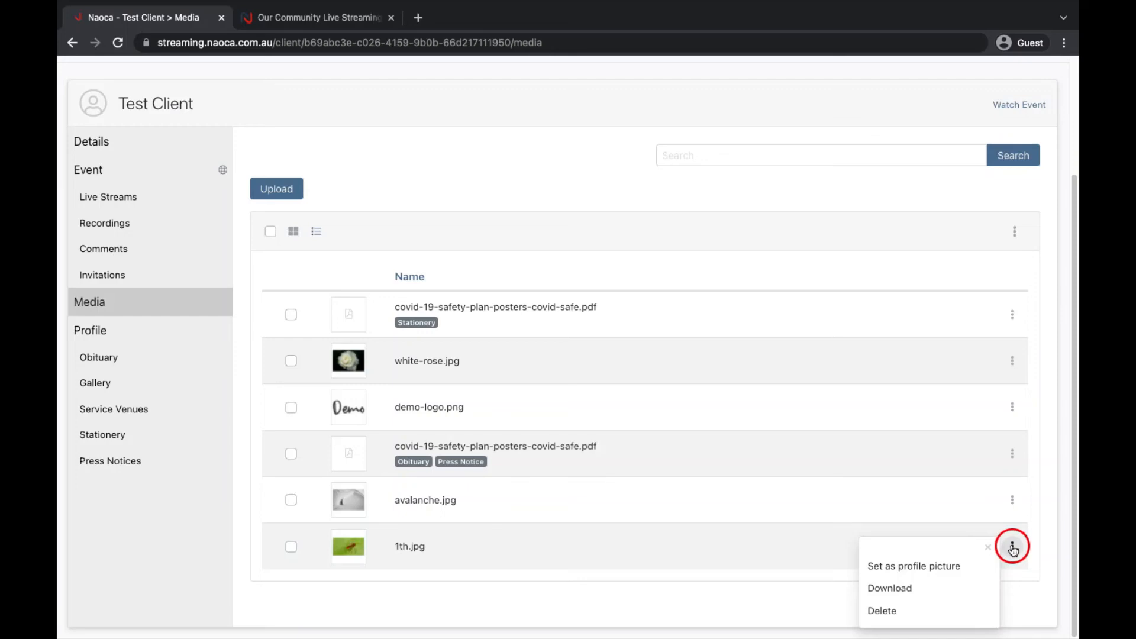
click(932, 568)
key(ctrl+Tab)
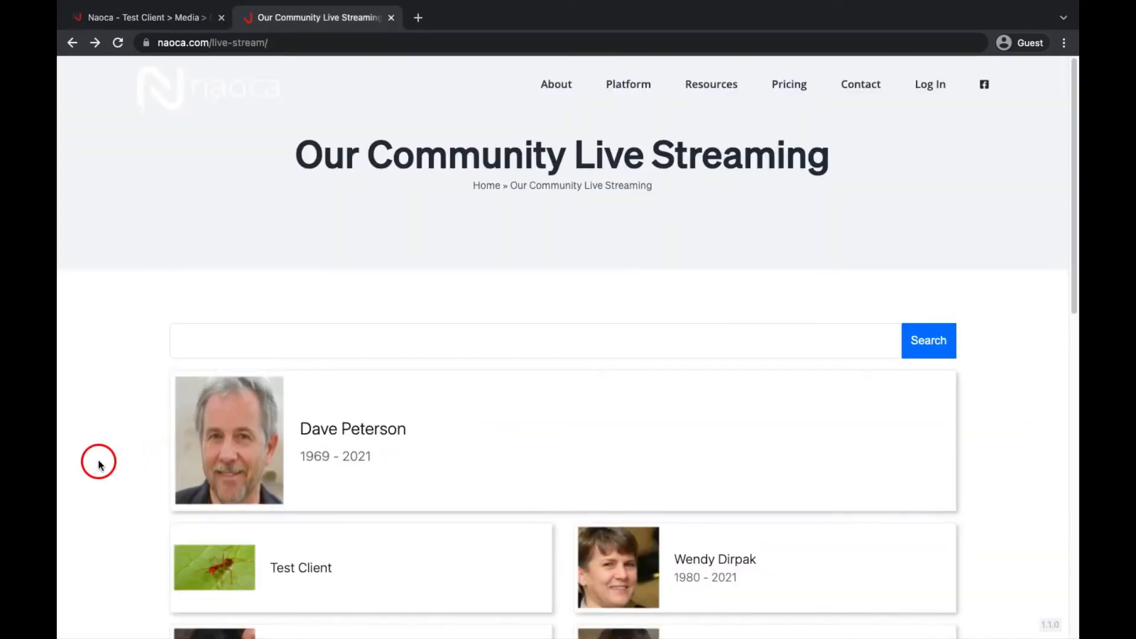
Step: Submit the comment 'This is my comment. What a lovely service!' with a name and e-mail on the burial service
scroll(99, 464, down, 3)
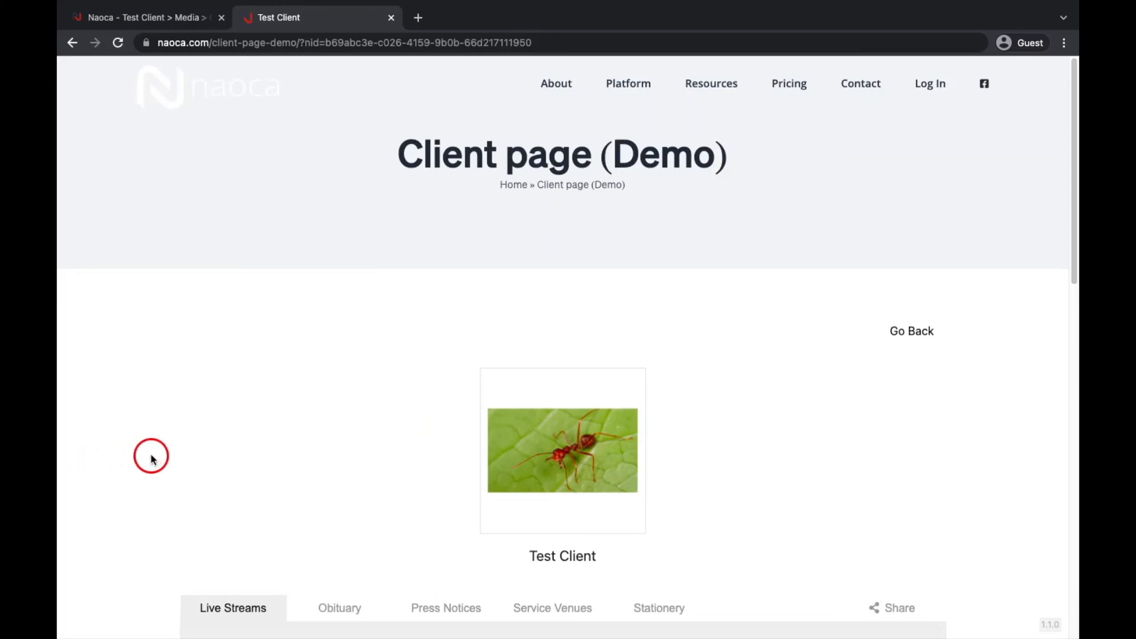
scroll(151, 459, down, 3)
scroll(151, 459, down, 3)
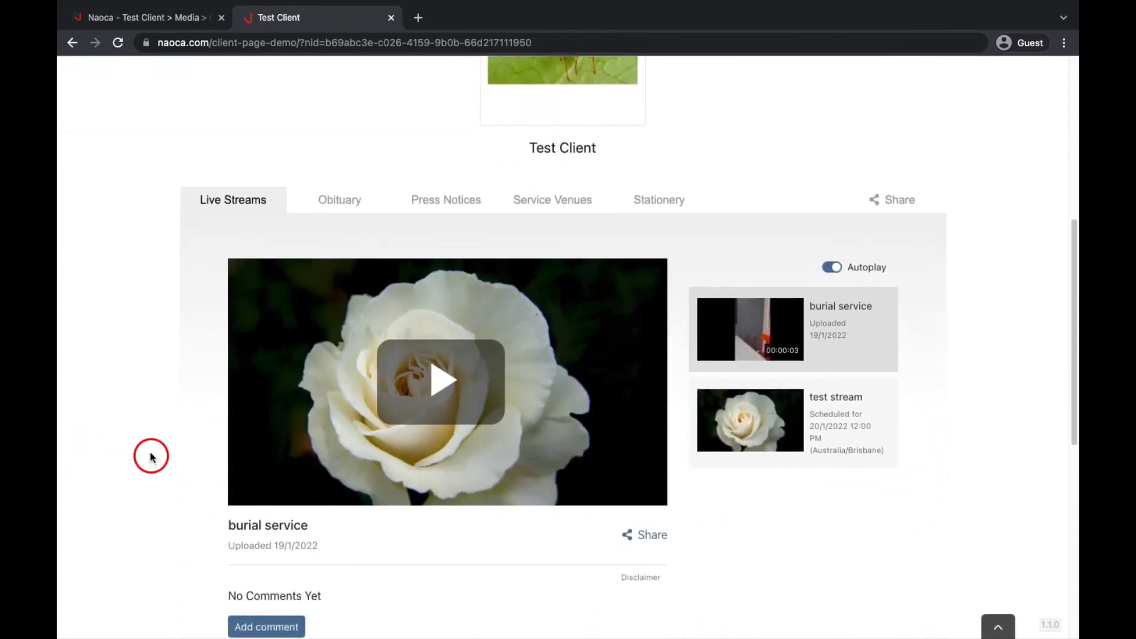
scroll(124, 325, down, 2)
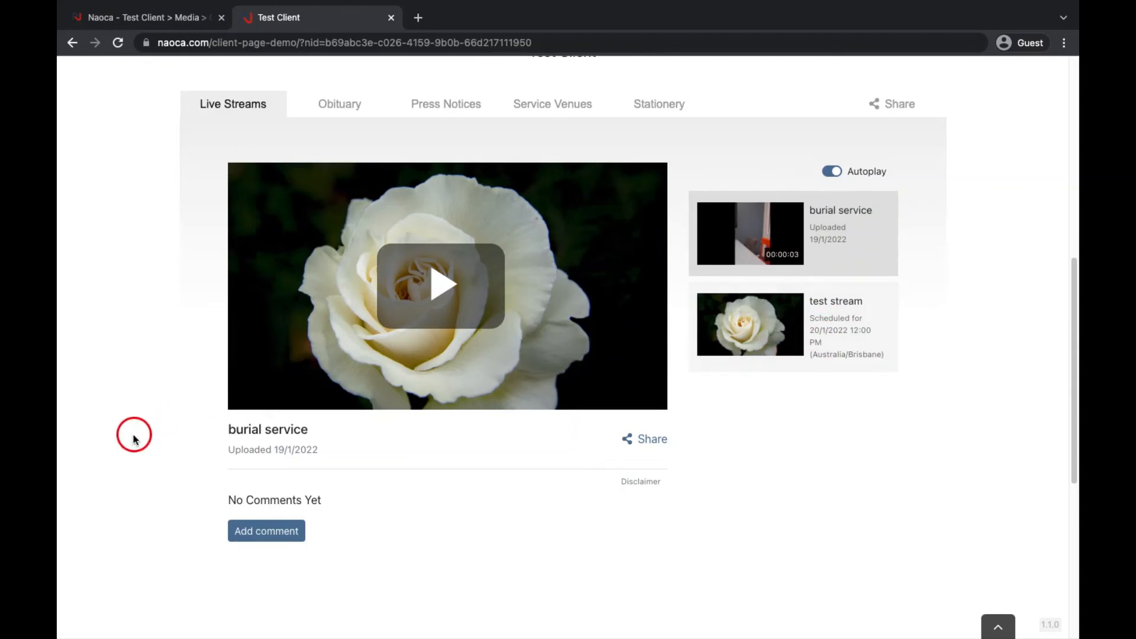
scroll(134, 437, down, 2)
click(272, 386)
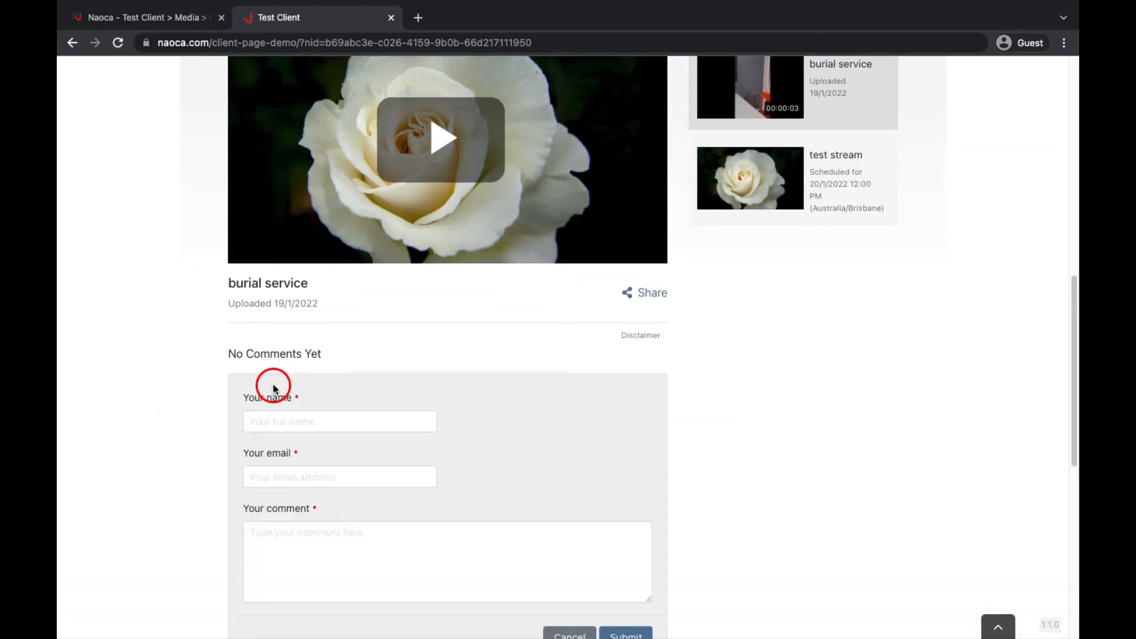
click(290, 420)
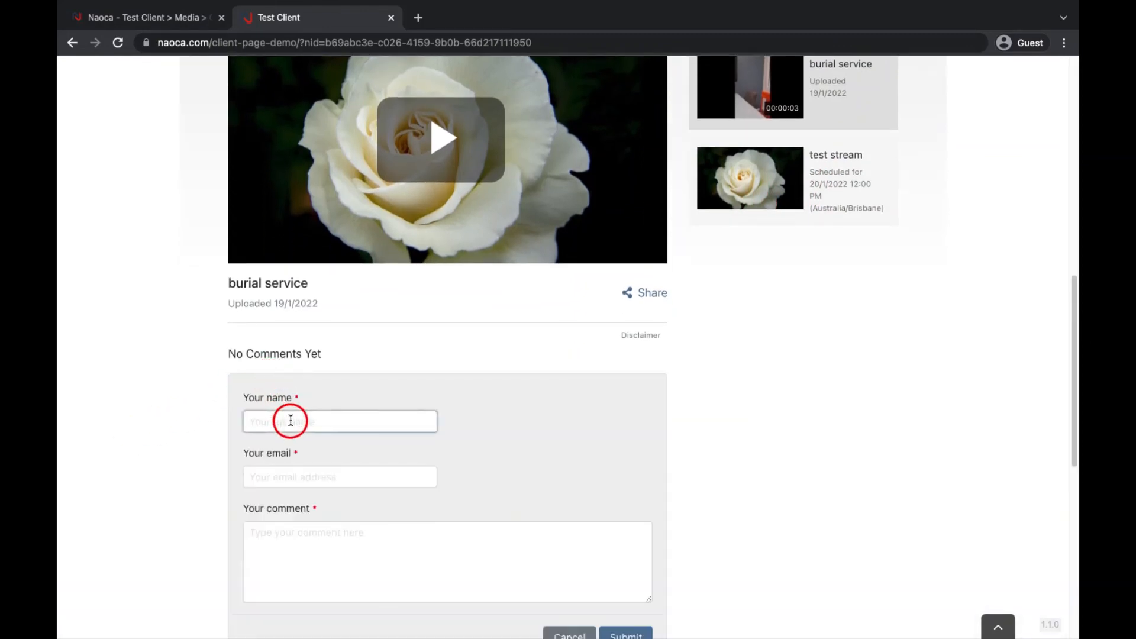
key(Tab)
text(me)
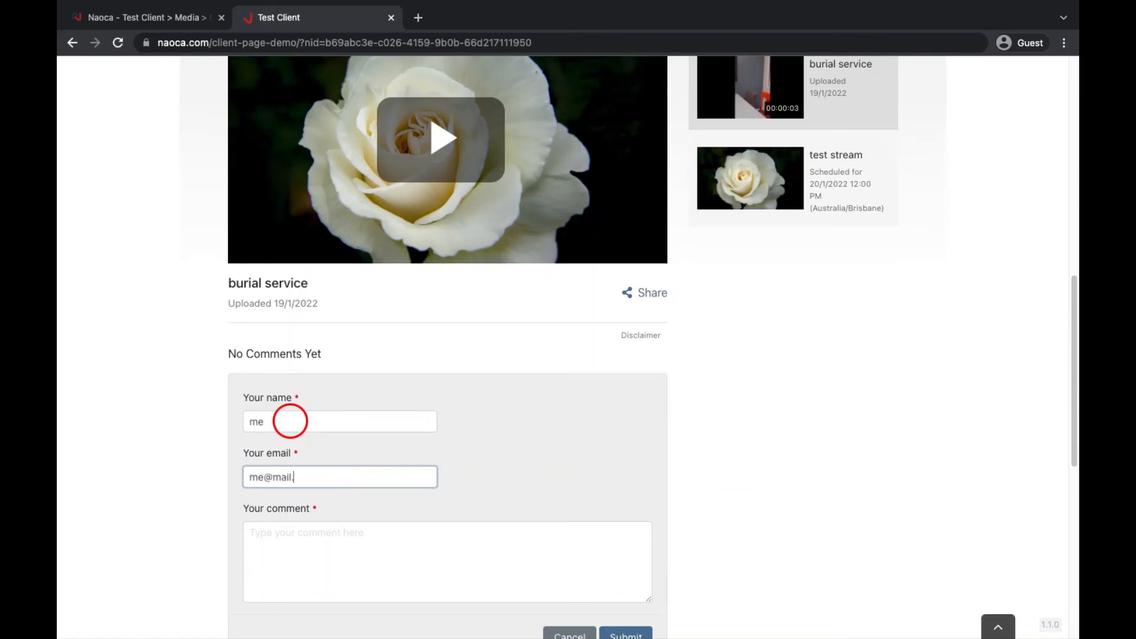
key(Tab)
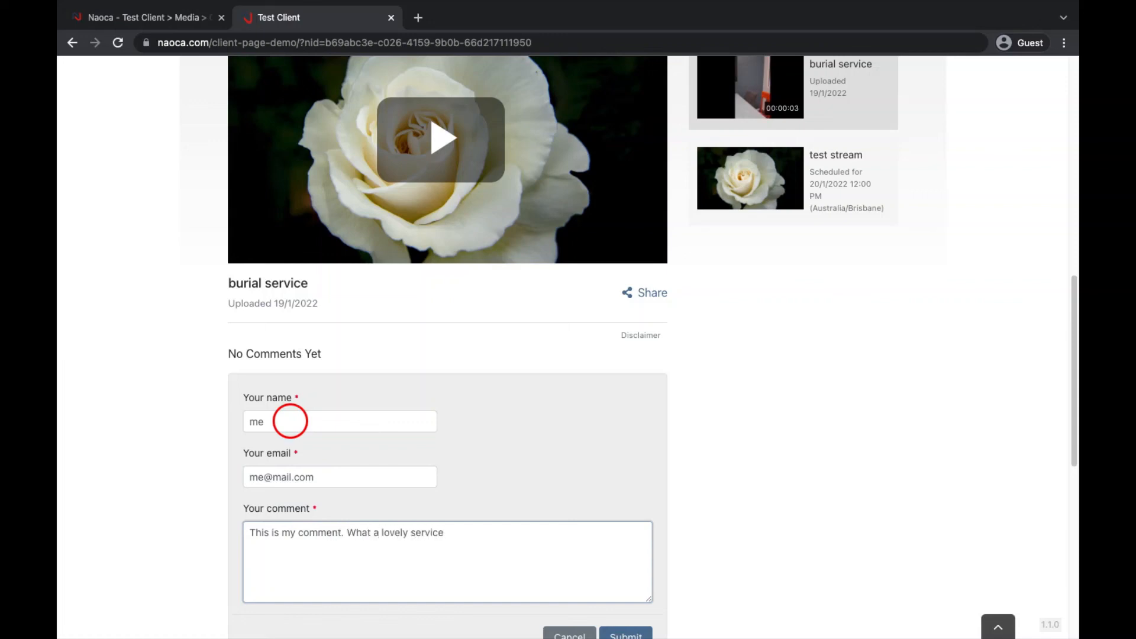
scroll(684, 418, down, 3)
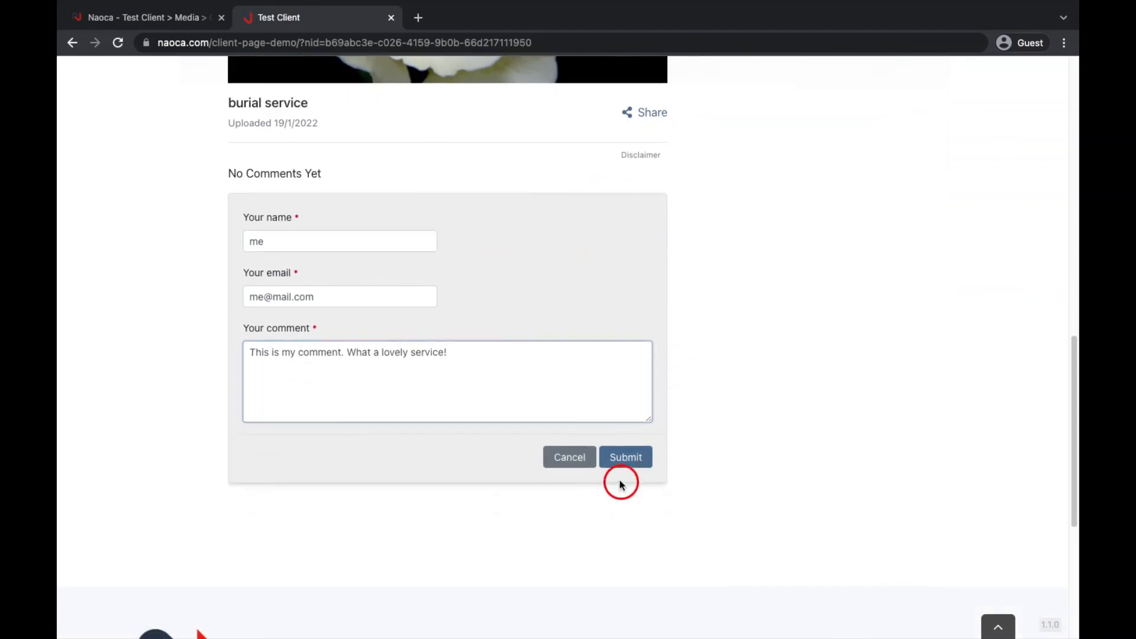
click(616, 461)
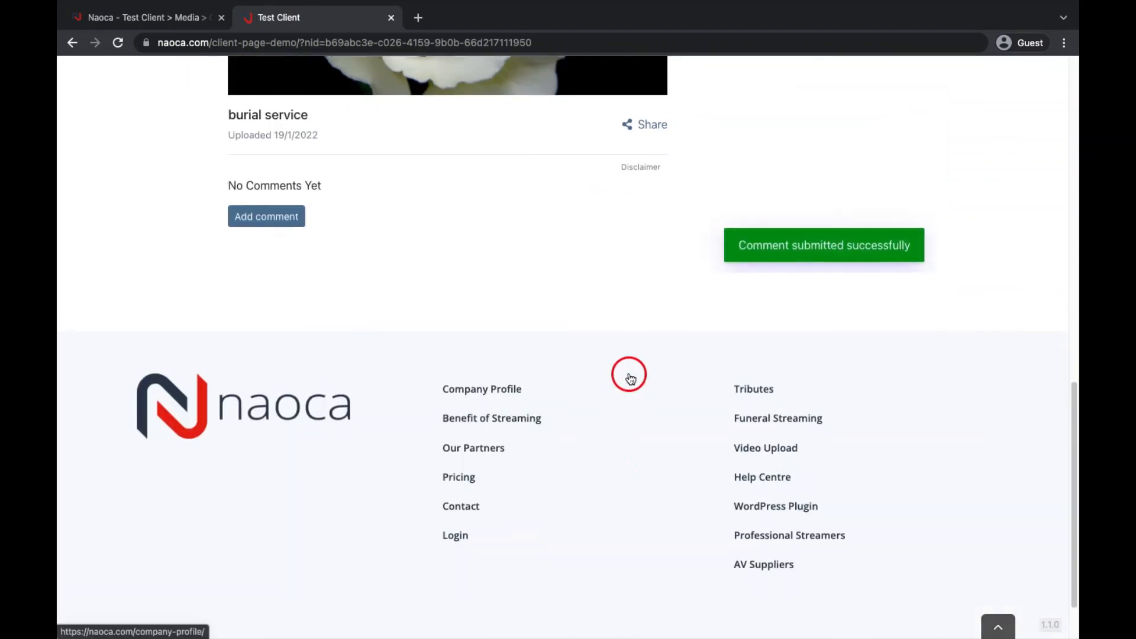
Step: Review the Obituary, Press Notices, Service Venues and Stationery tabs, then return to the Gallery editor
scroll(629, 374, up, 5)
scroll(629, 374, up, 3)
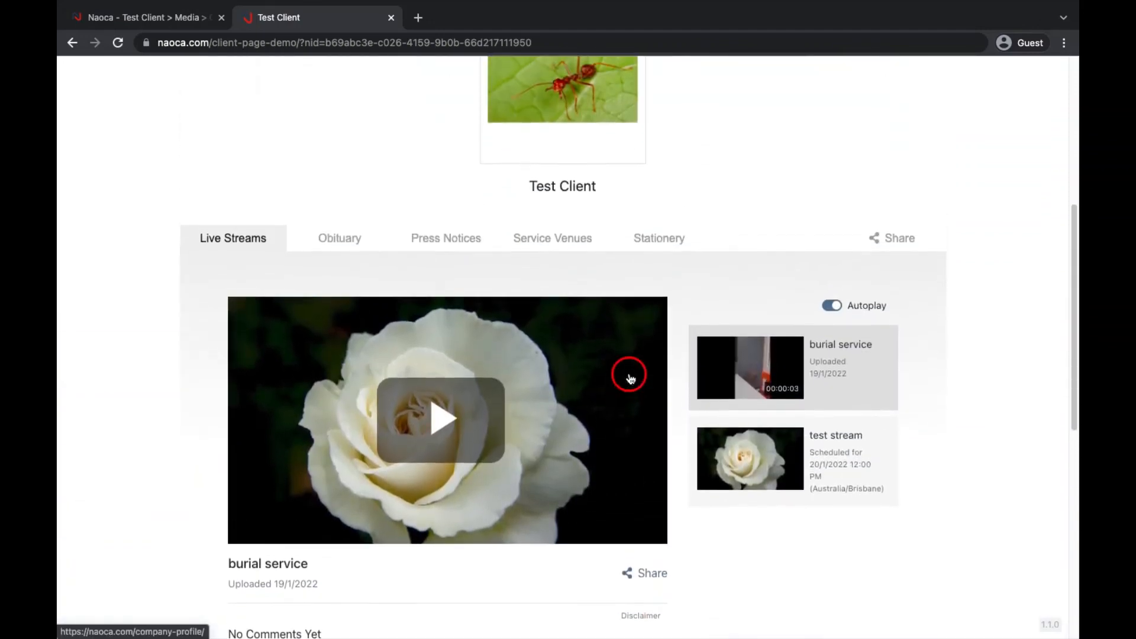
click(338, 242)
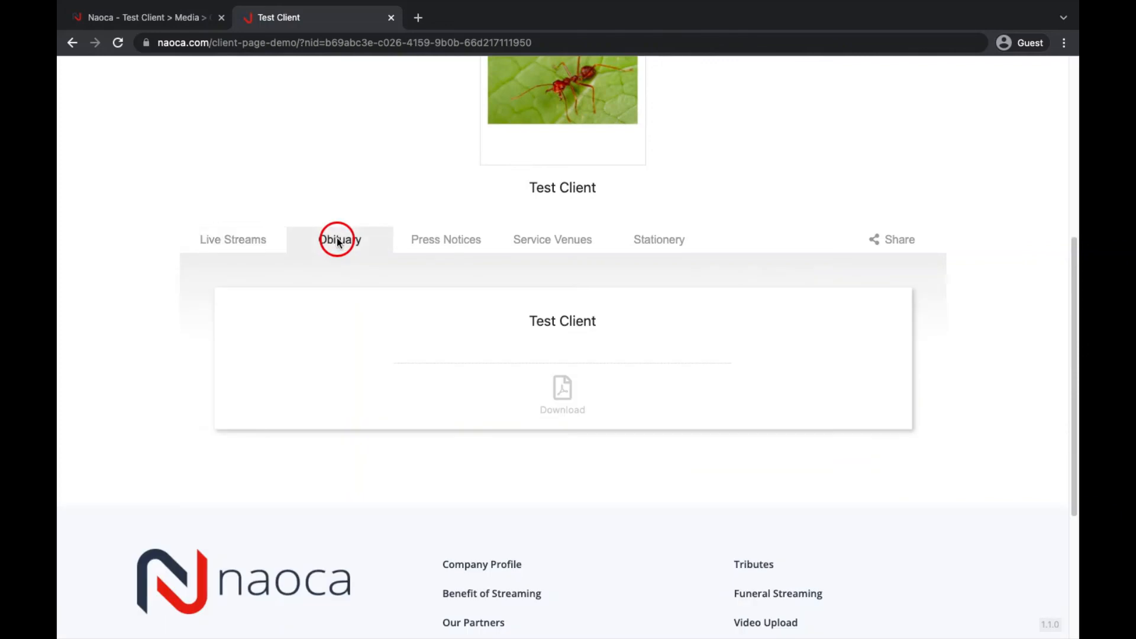
click(438, 243)
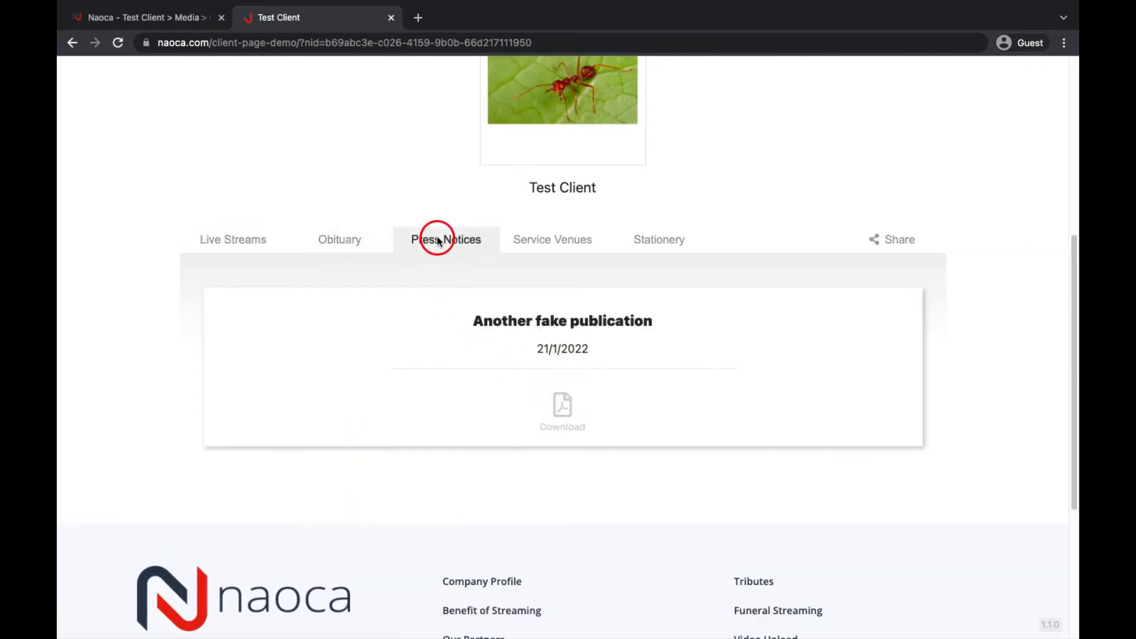
click(539, 242)
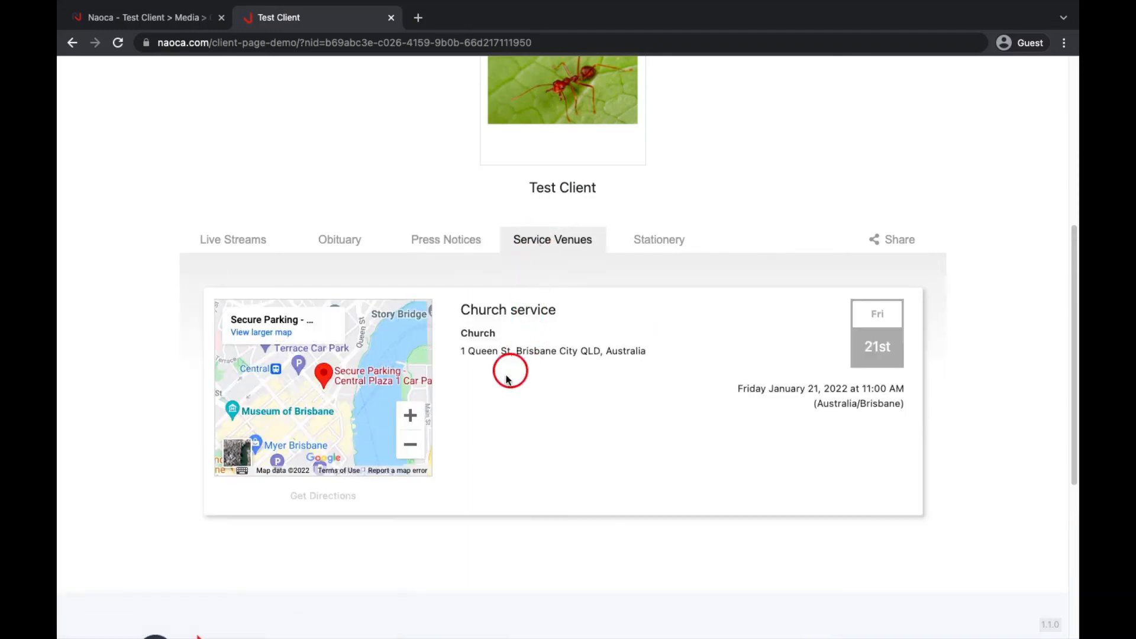
click(662, 239)
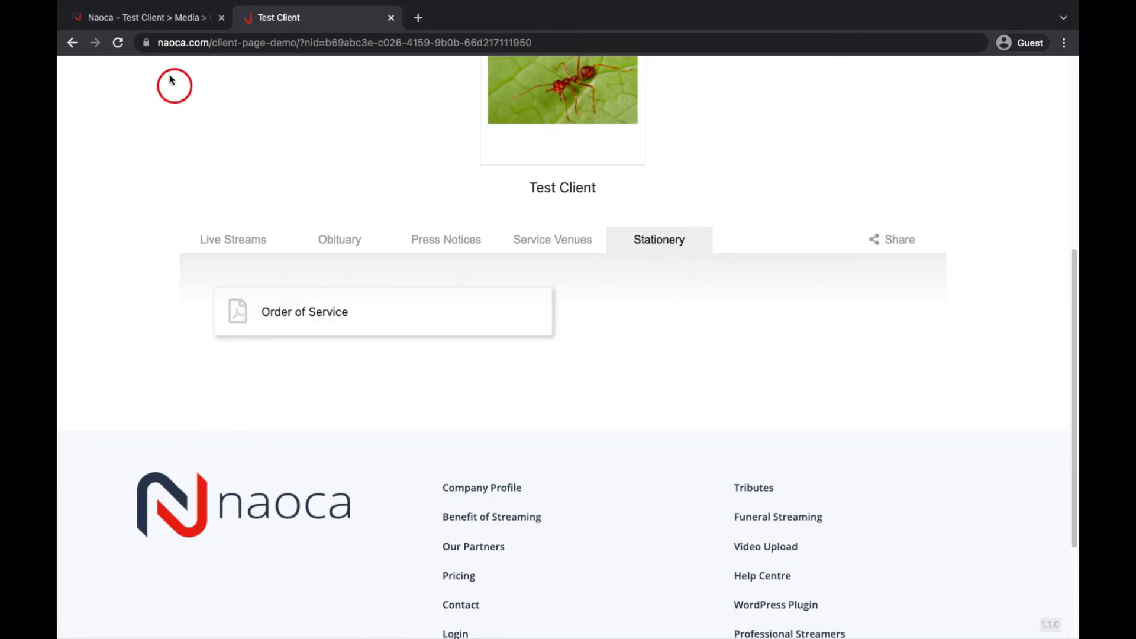
click(155, 15)
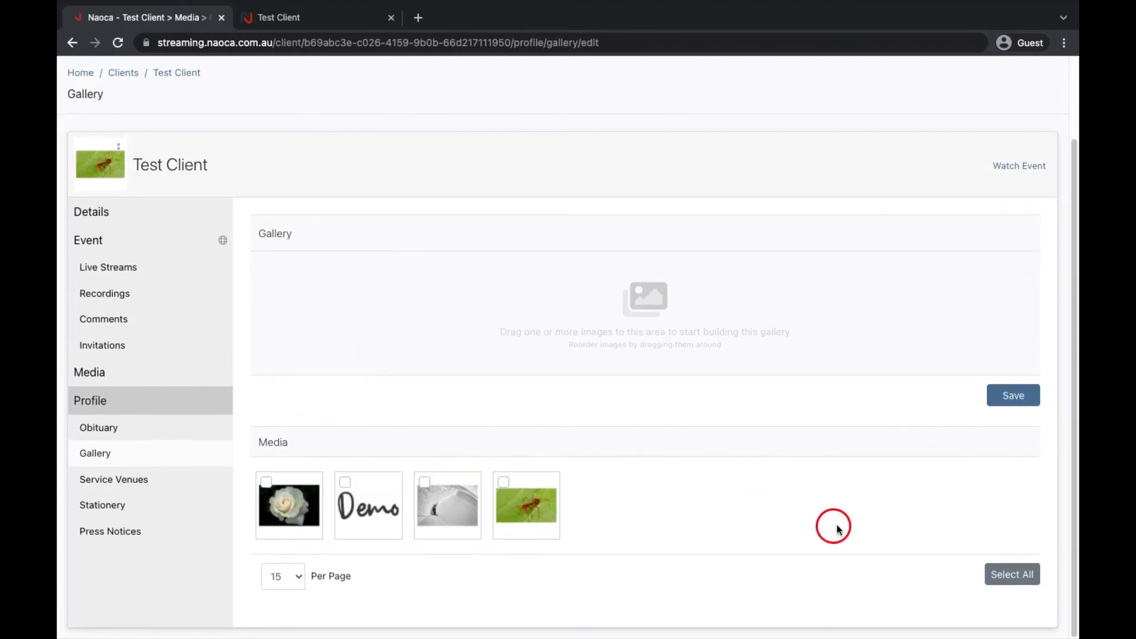
Step: Select all four media images, add them to the gallery and save
click(1026, 577)
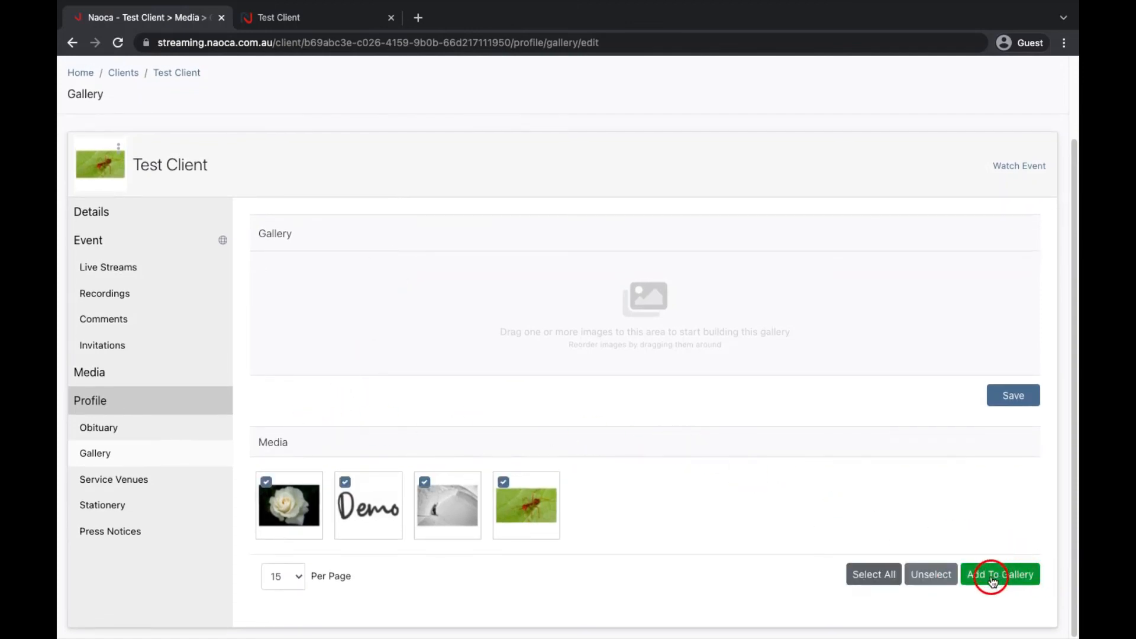
click(993, 577)
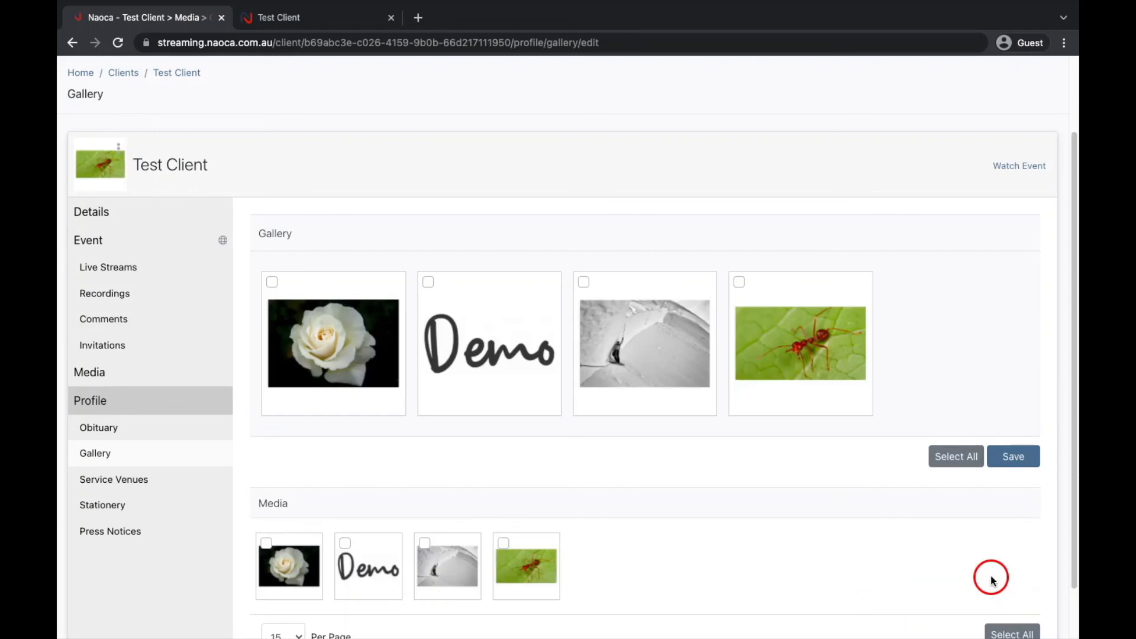
click(1014, 459)
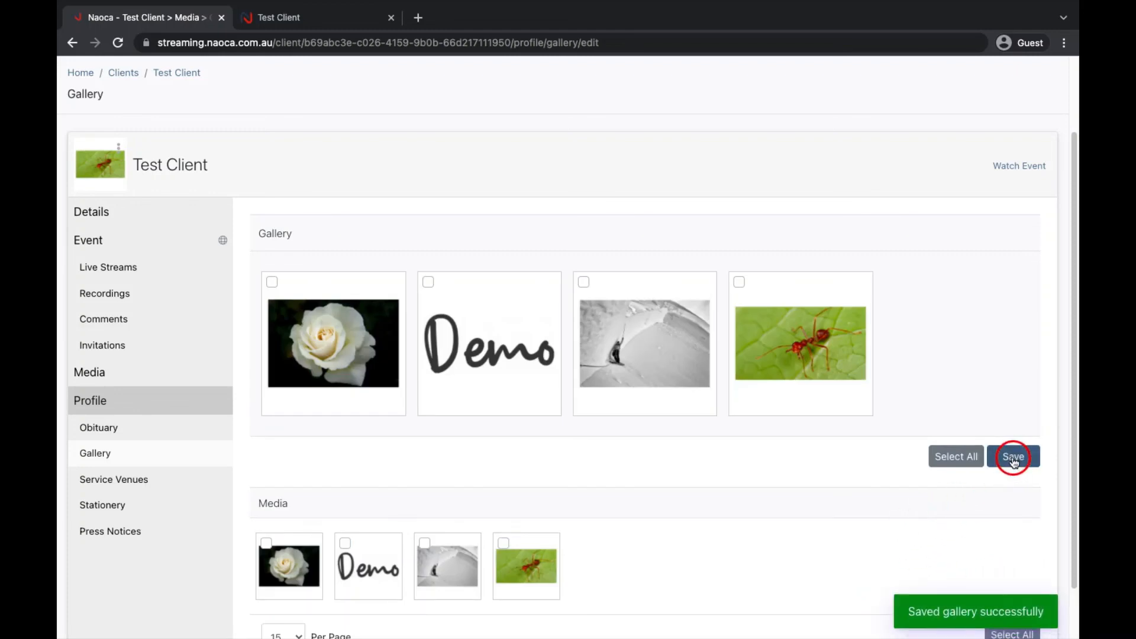
Step: Reload the public client page and view the ant, skier and Demo images in its Photo Gallery
click(312, 19)
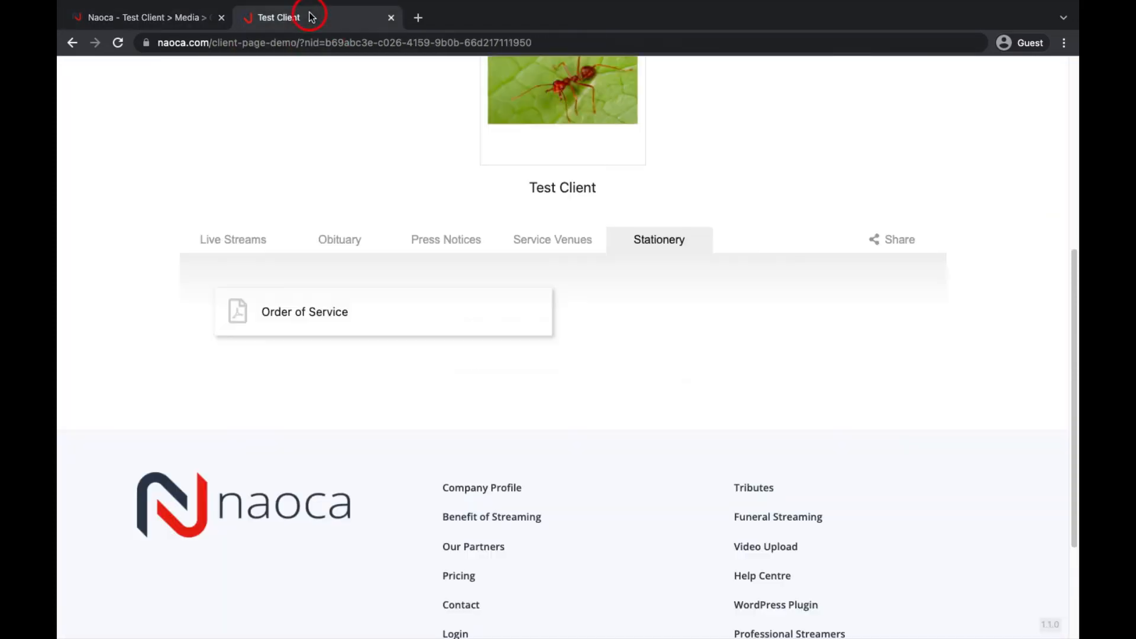
click(119, 42)
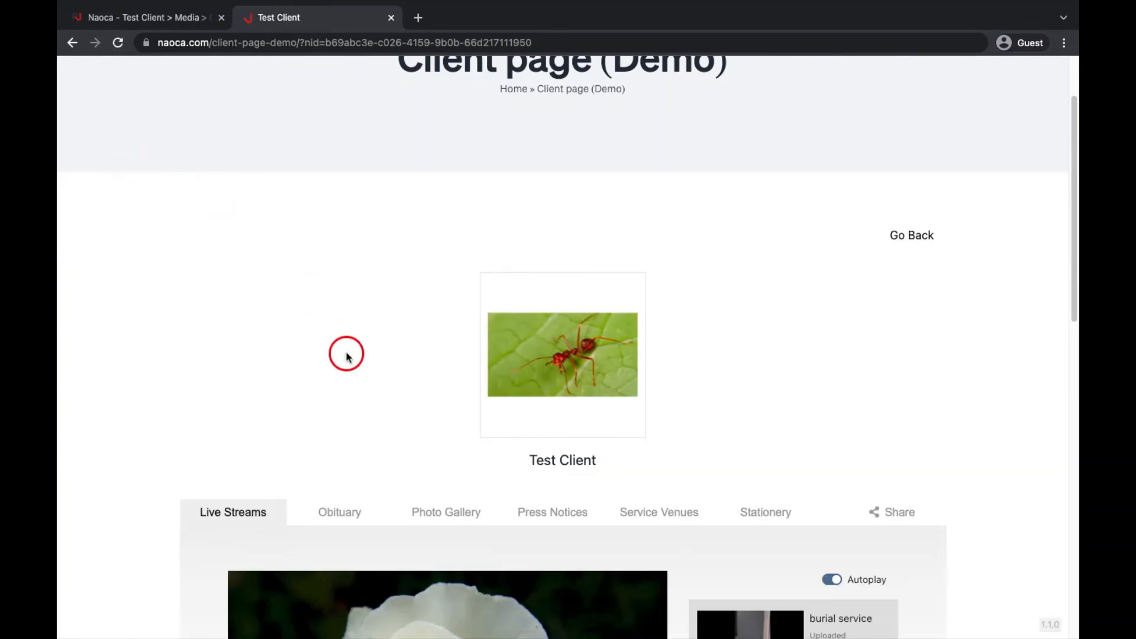
click(434, 516)
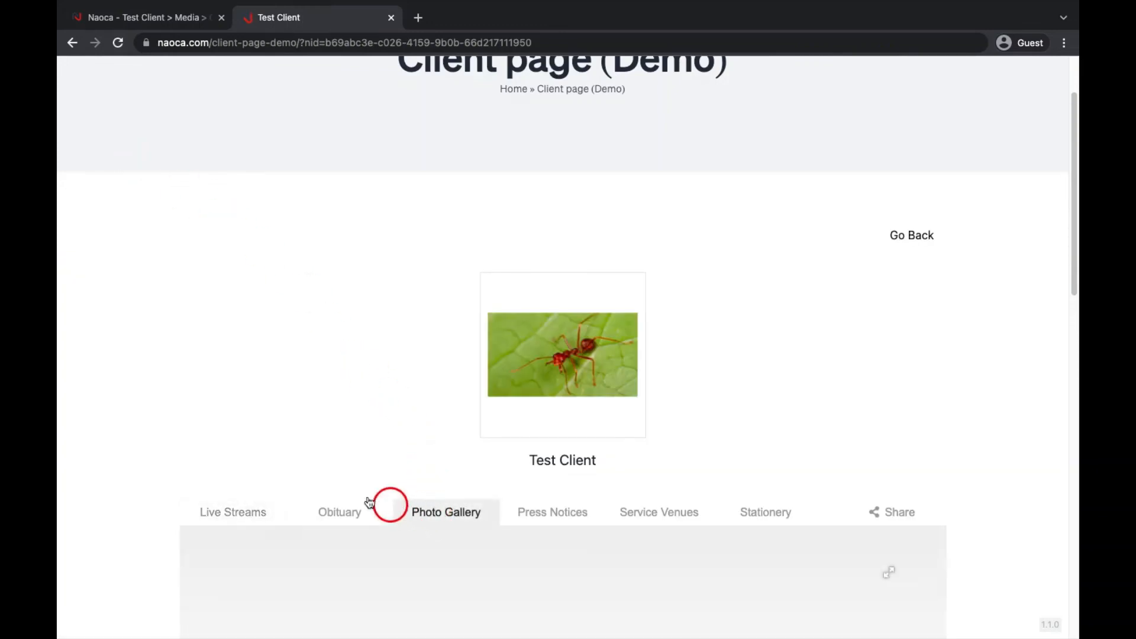
scroll(128, 396, down, 3)
scroll(129, 396, down, 6)
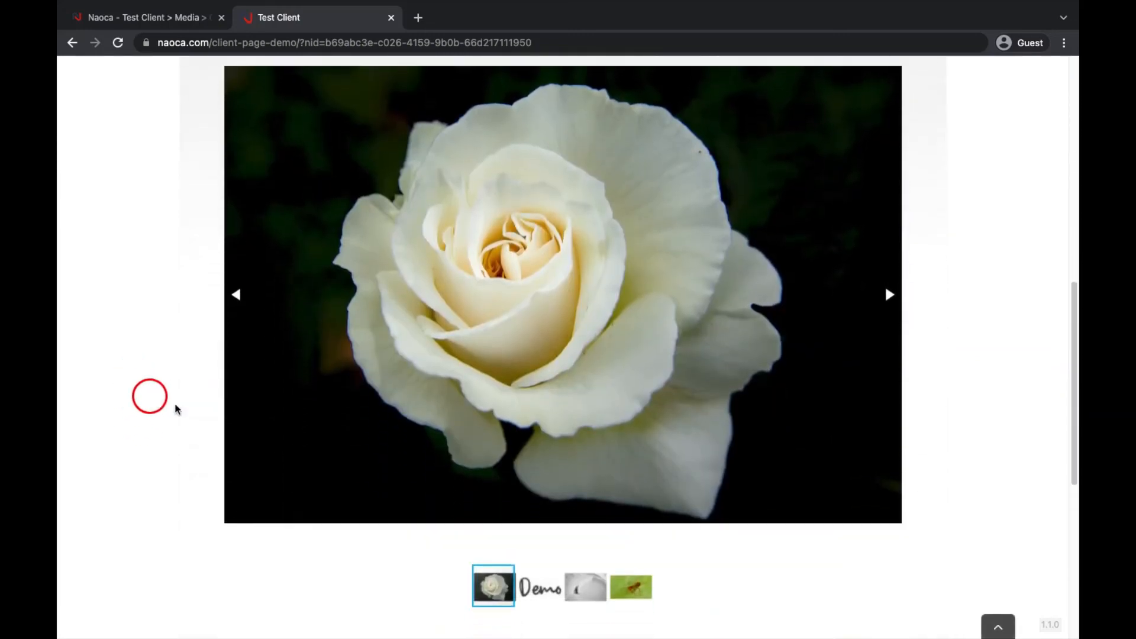
click(618, 586)
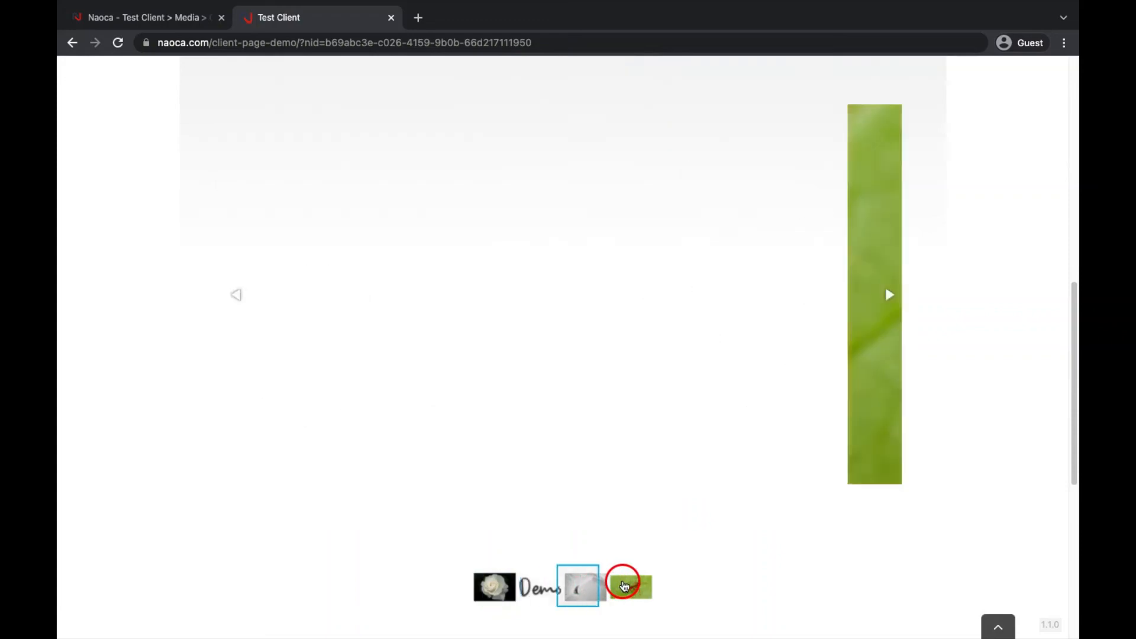
click(587, 586)
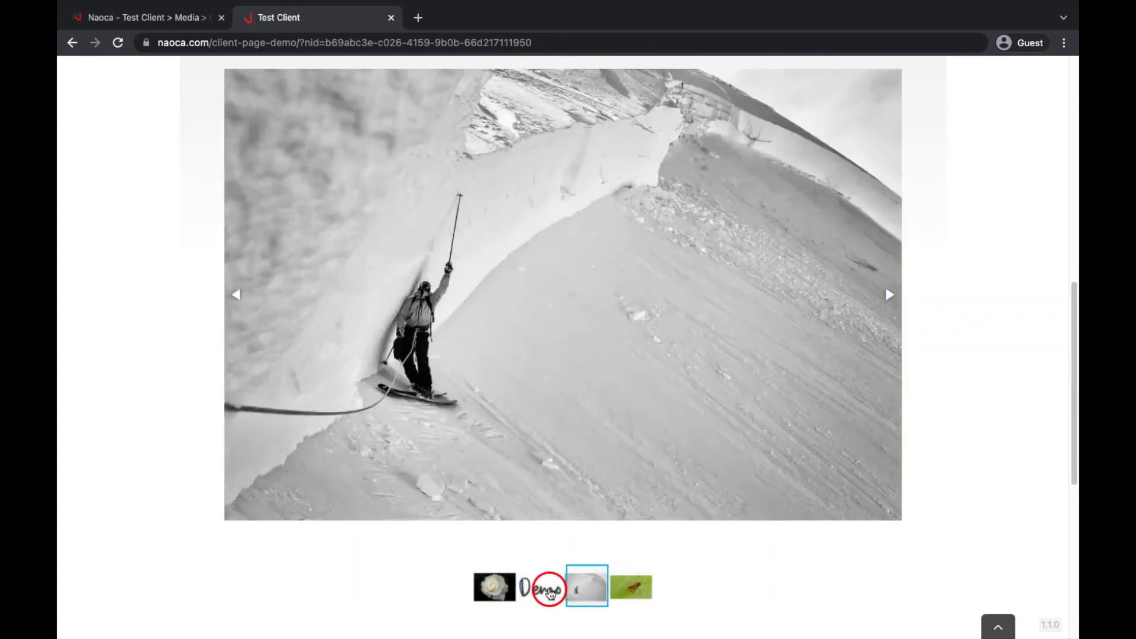
click(538, 587)
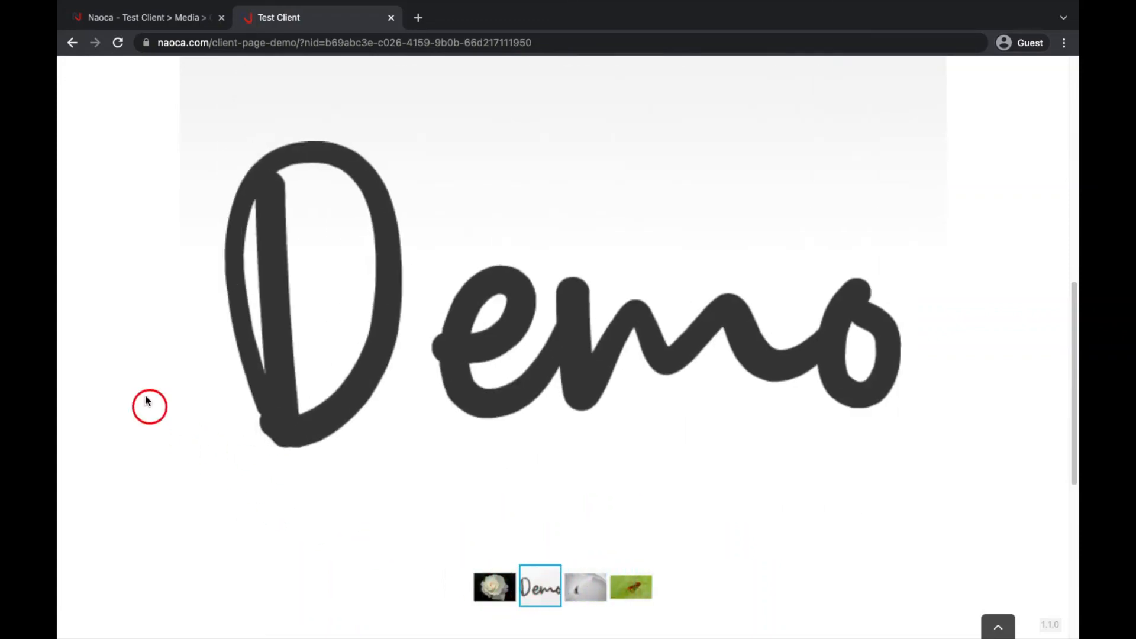
scroll(144, 397, up, 10)
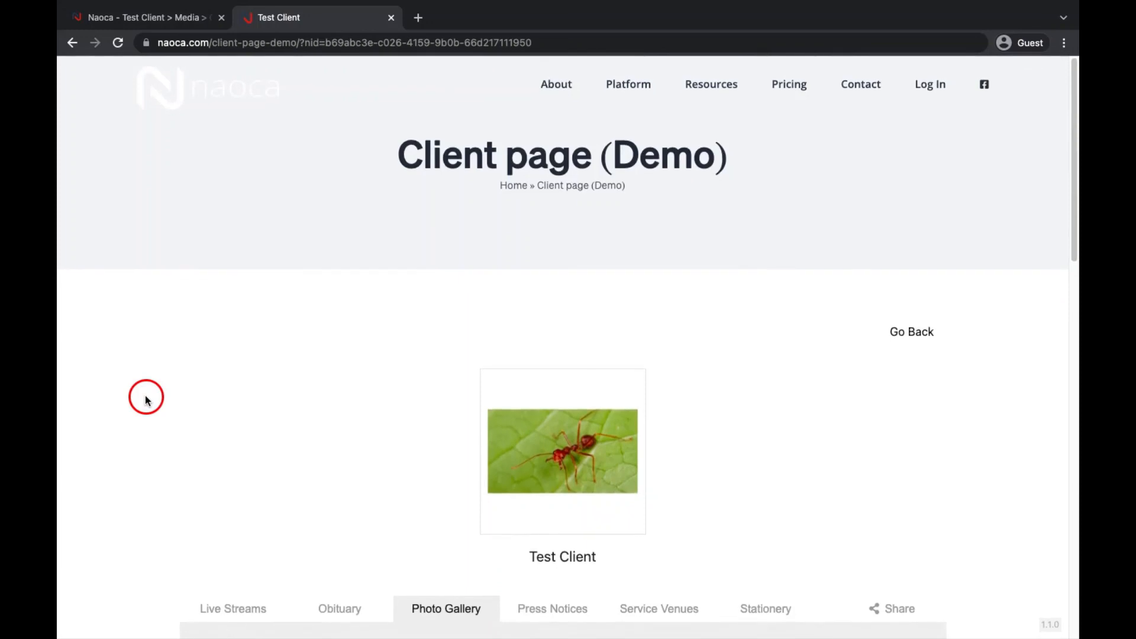